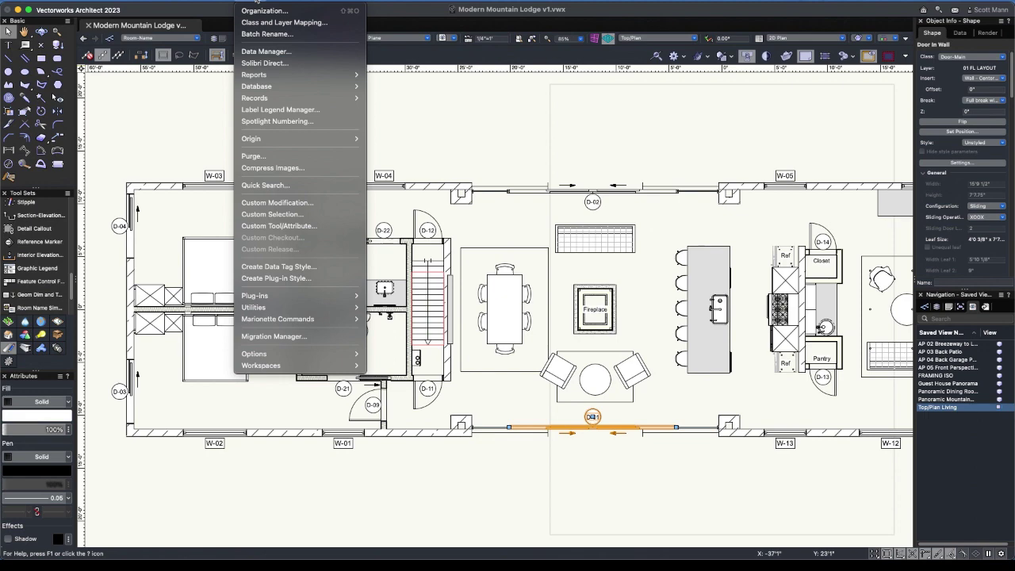
Step: Open the Data Manager and expand the Door data set's field list
click(274, 50)
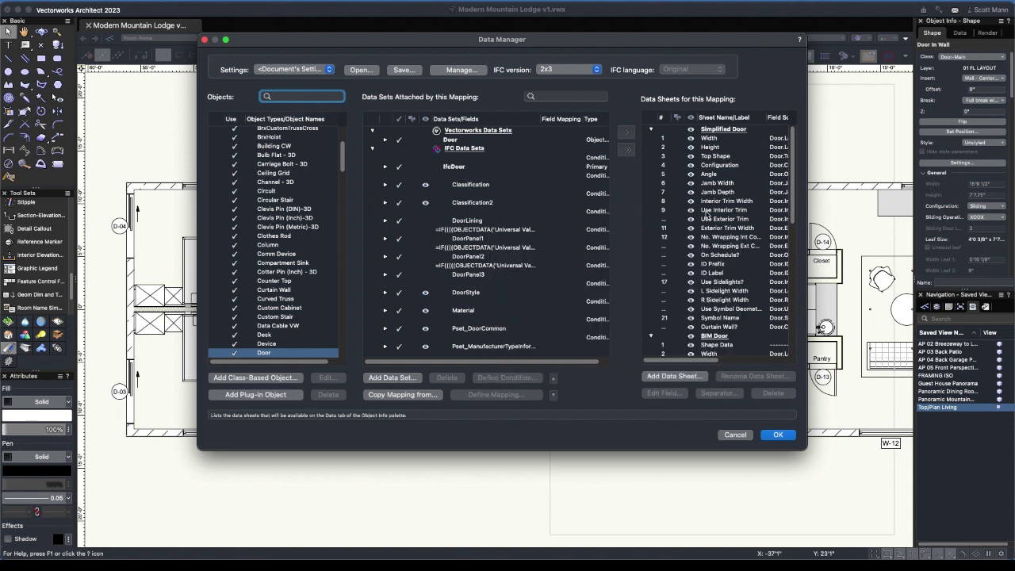
click(386, 141)
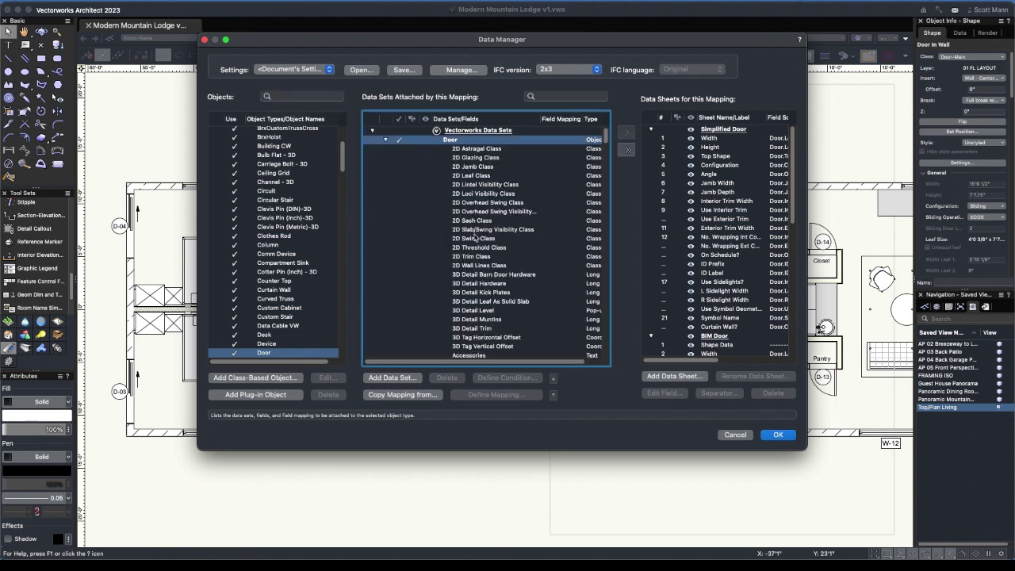
scroll(476, 242, down, 3)
scroll(476, 246, down, 1)
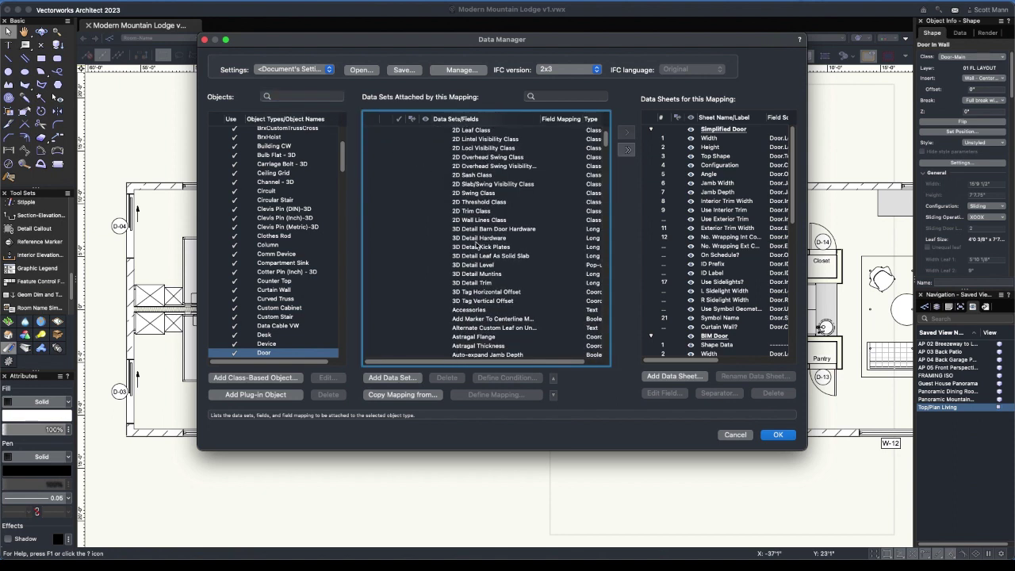
scroll(478, 249, down, 20)
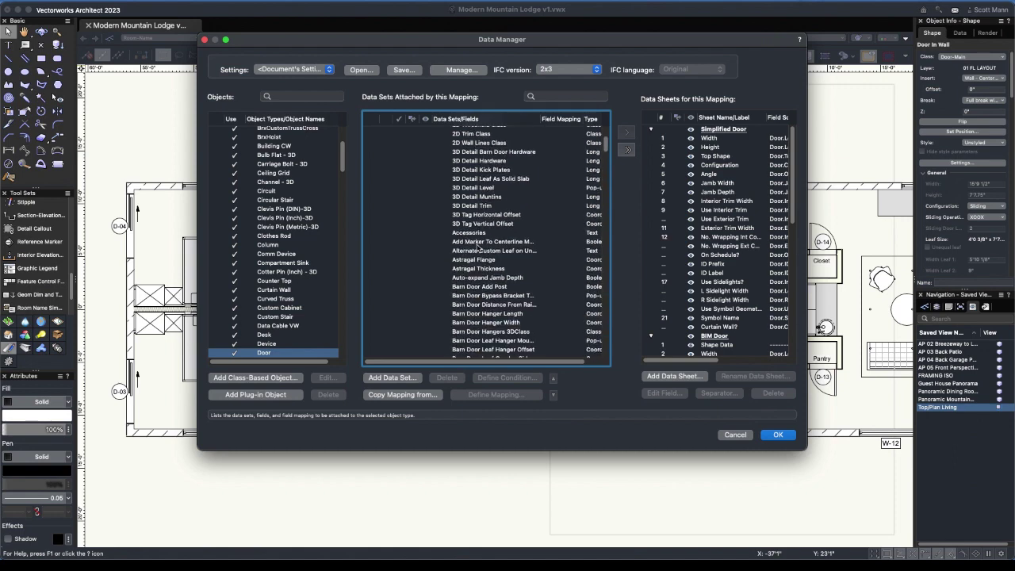
scroll(479, 248, down, 4)
scroll(478, 250, down, 3)
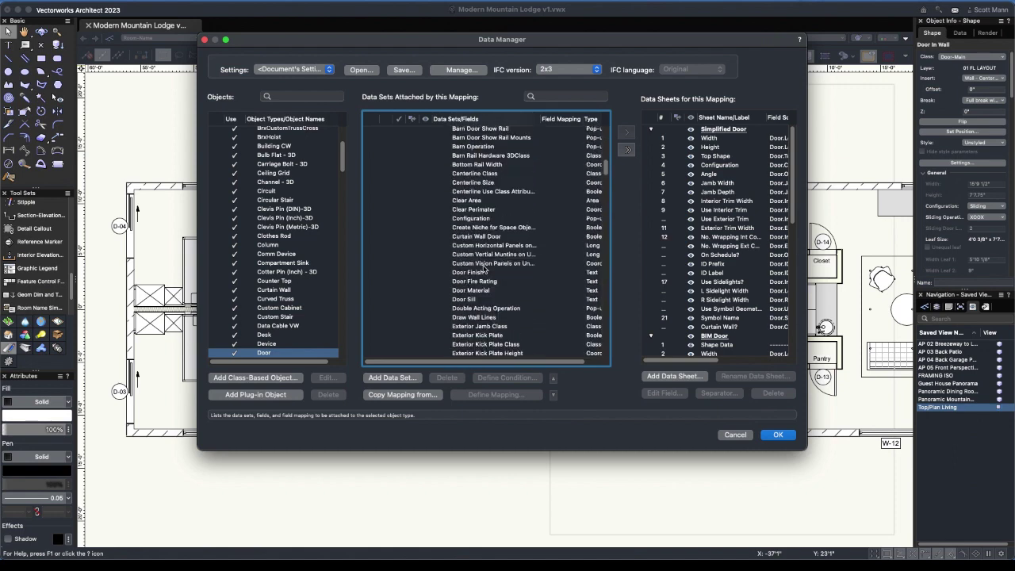
scroll(485, 271, down, 10)
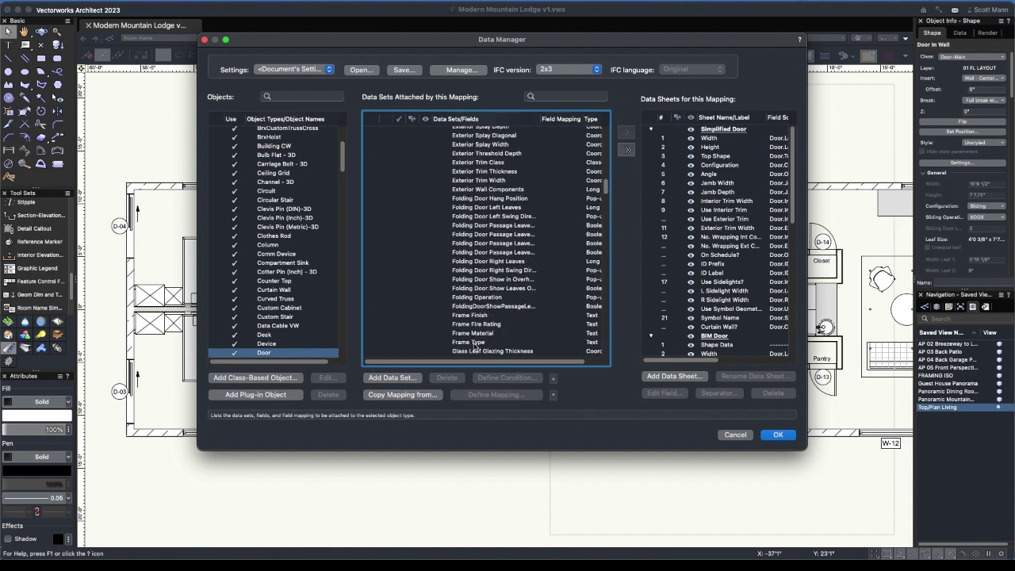
Step: Select the Frame Type field and the ID Label entry in the Simplified Door sheet
click(476, 342)
click(724, 272)
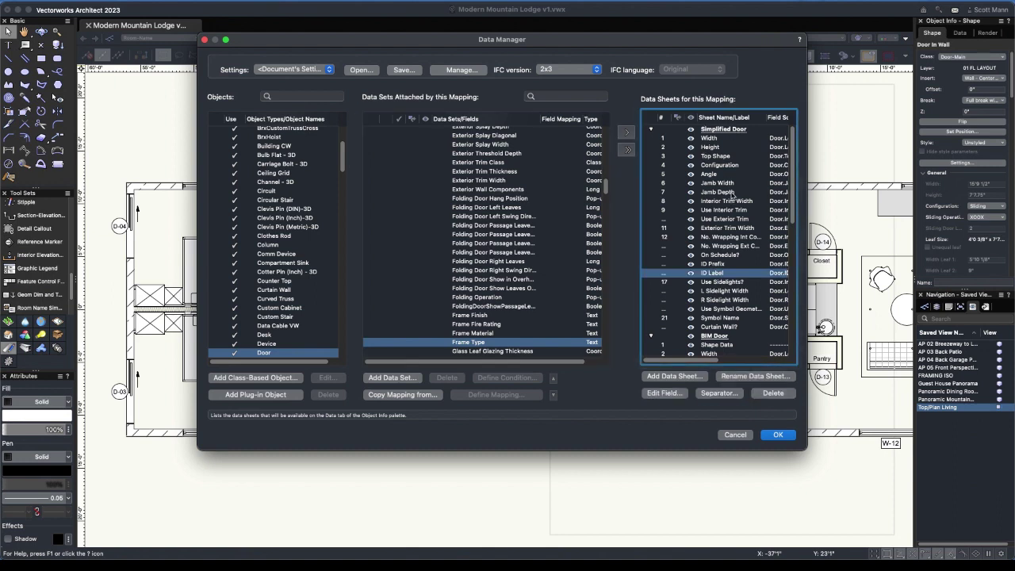
scroll(724, 305, down, 2)
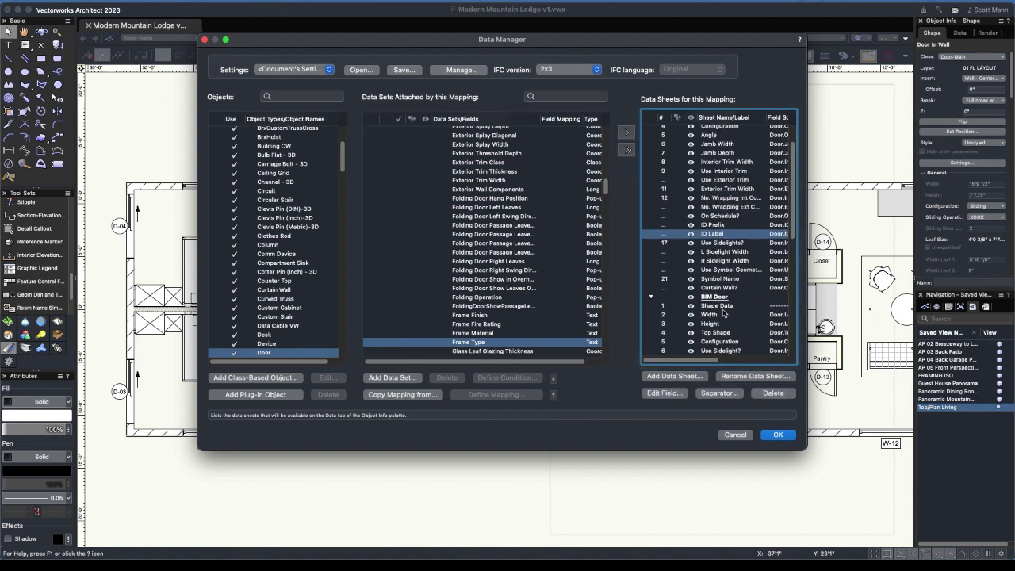
scroll(723, 313, up, 2)
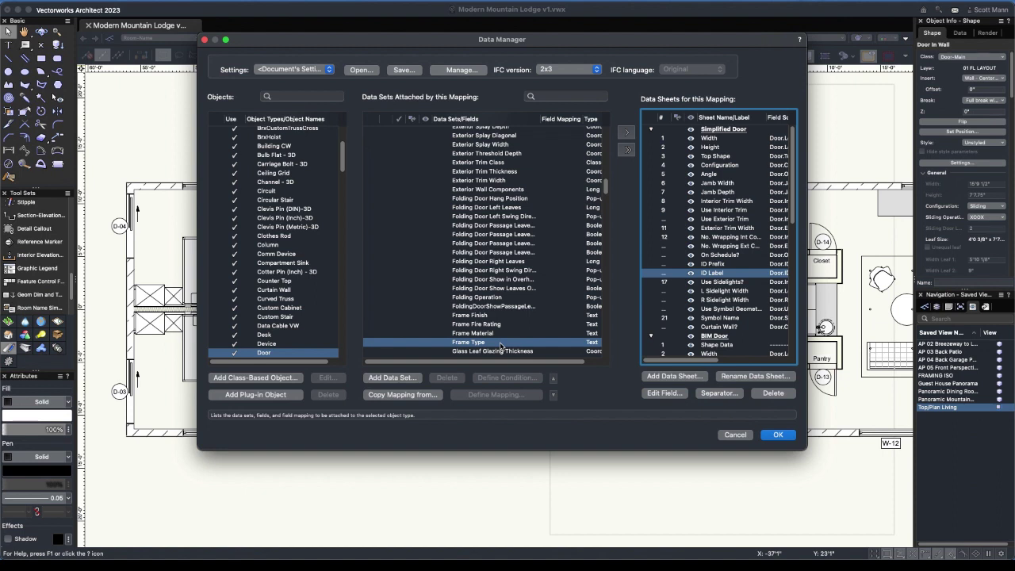
Step: Add Frame Type and User Field 1 to the Simplified Door sheet and accept the mappings
click(628, 132)
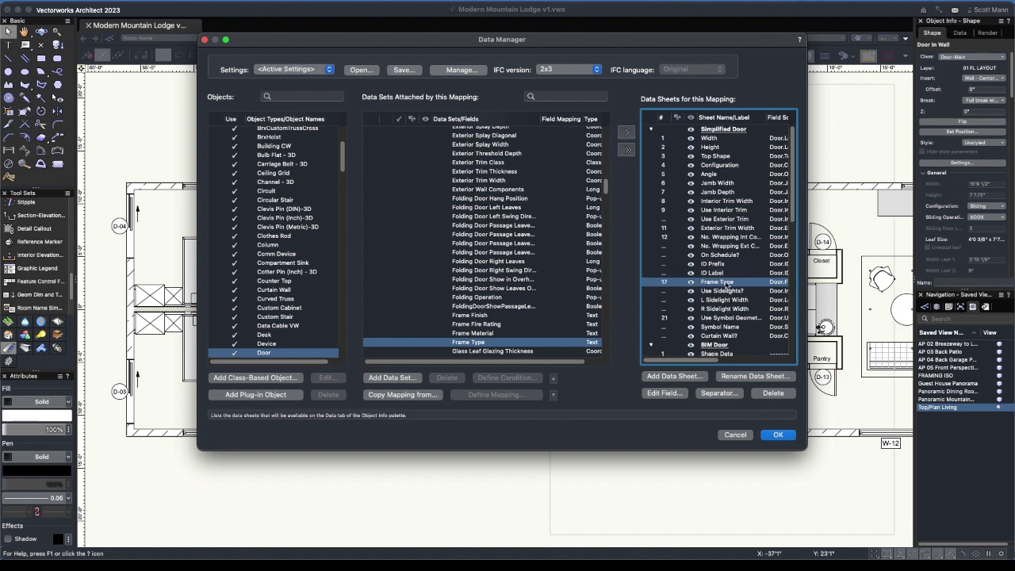
scroll(522, 329, down, 15)
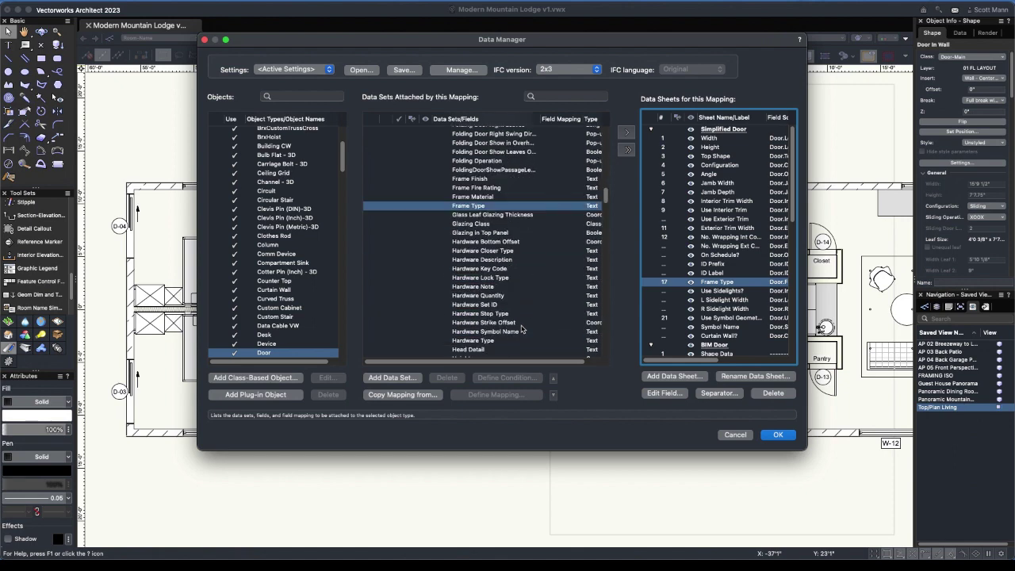
scroll(522, 329, down, 15)
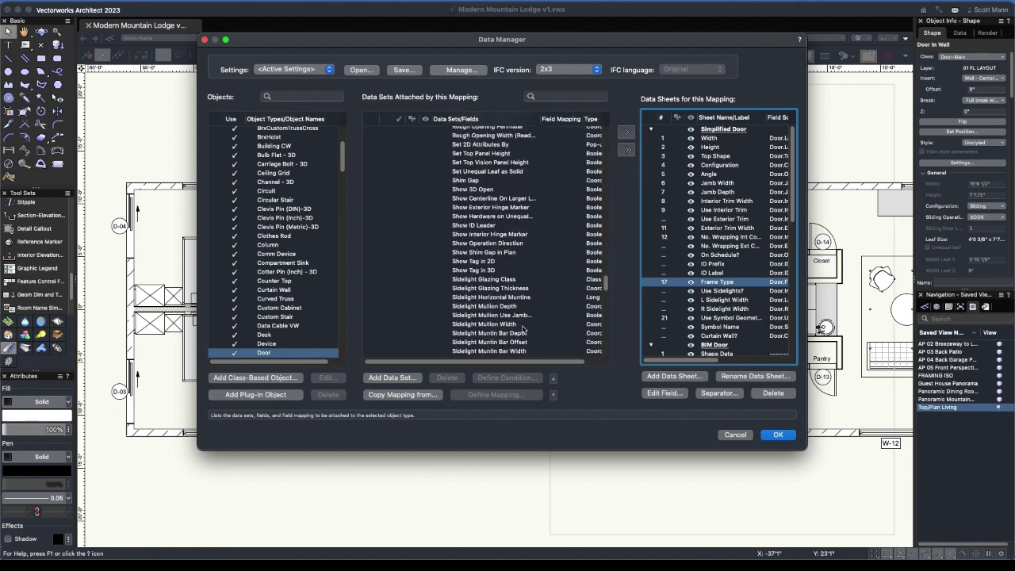
scroll(522, 329, down, 6)
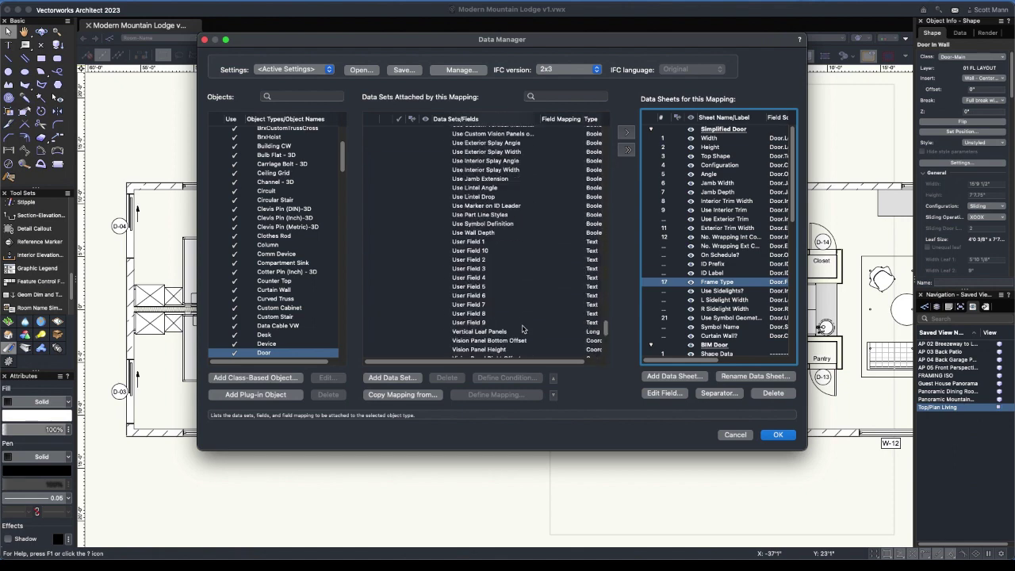
click(478, 243)
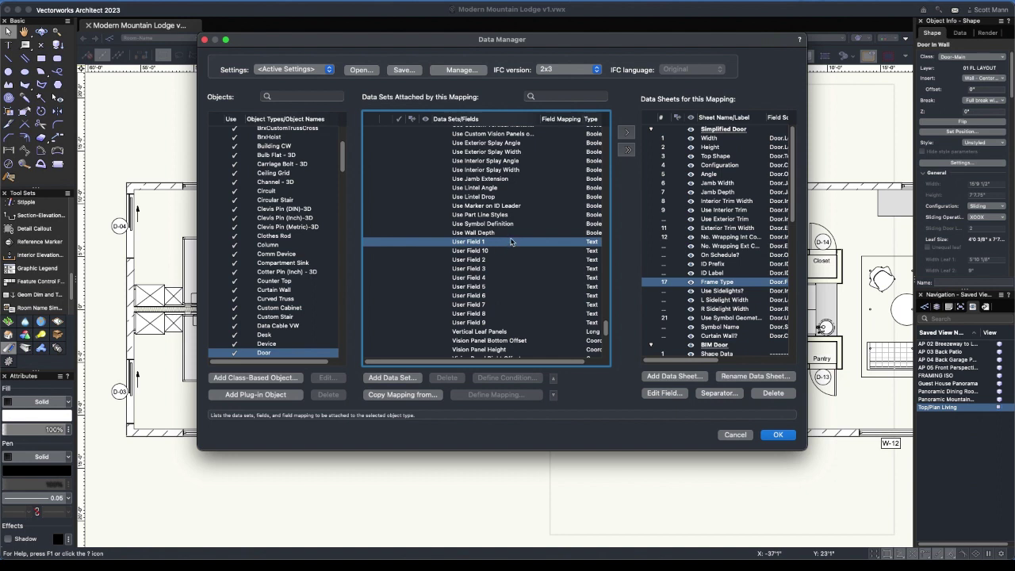
click(625, 133)
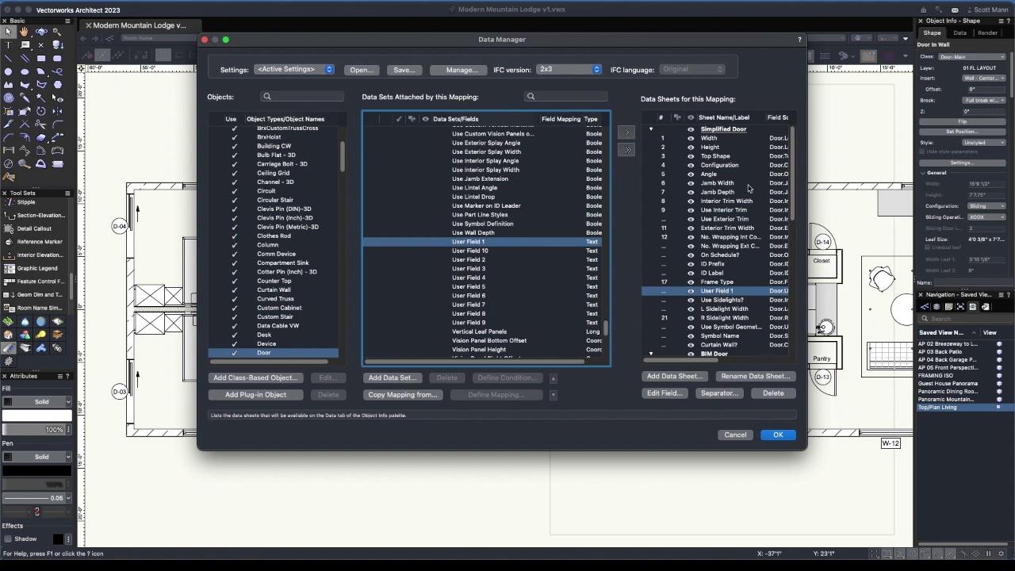
click(779, 435)
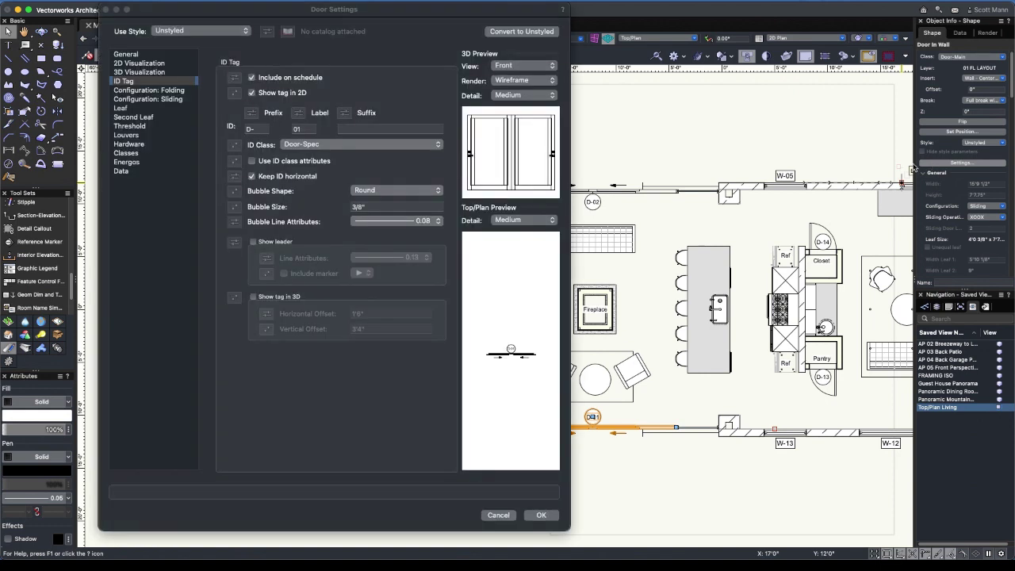
click(119, 172)
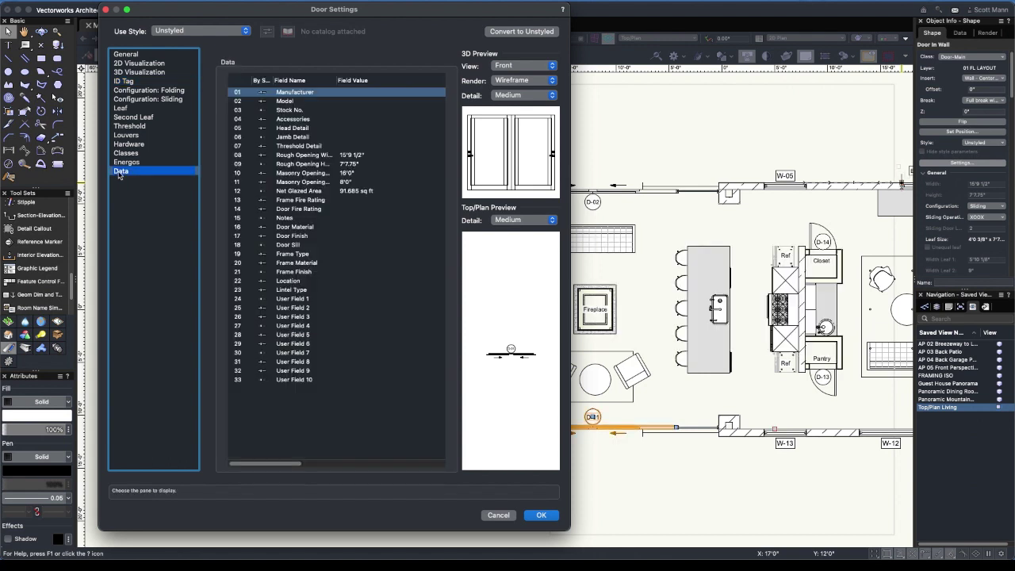
click(307, 254)
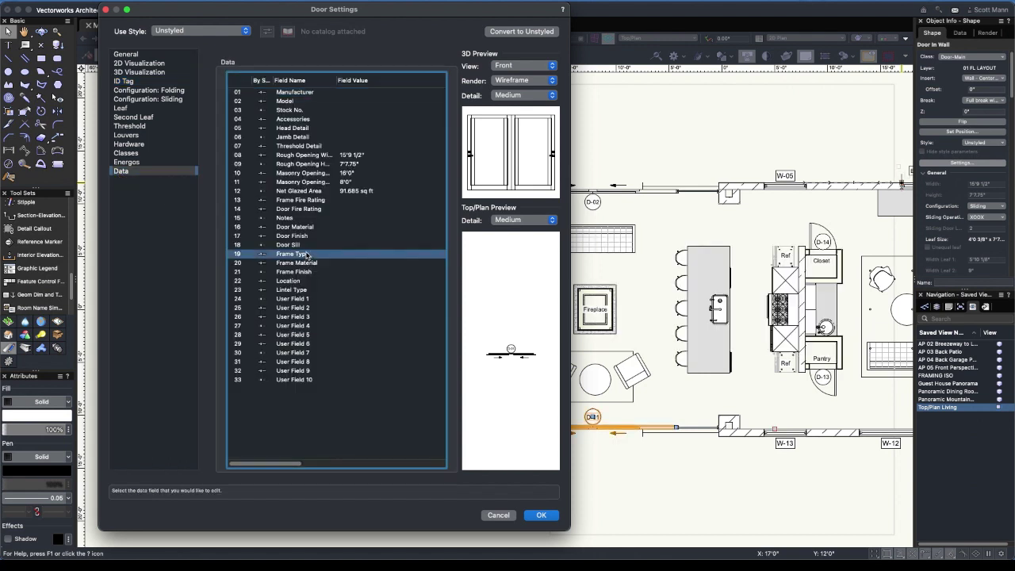
click(305, 300)
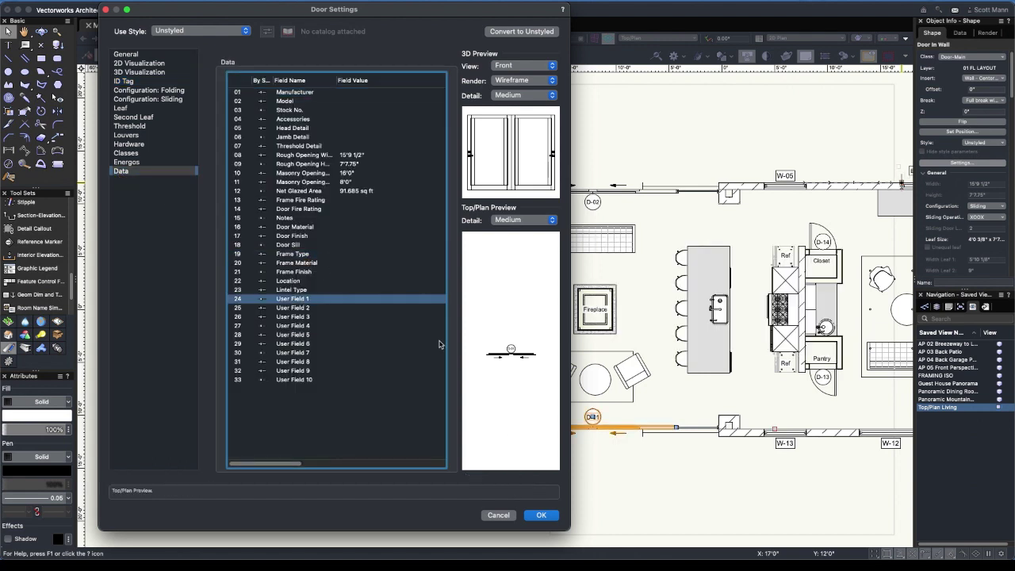
click(498, 516)
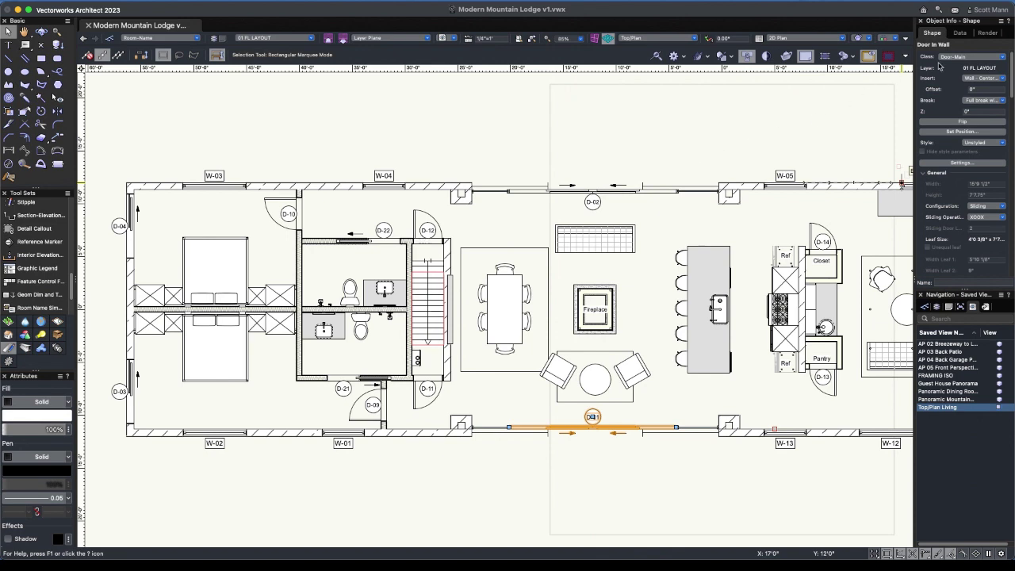
Step: Show the Simplified Door data sheet in the Object Info Data tab
click(959, 33)
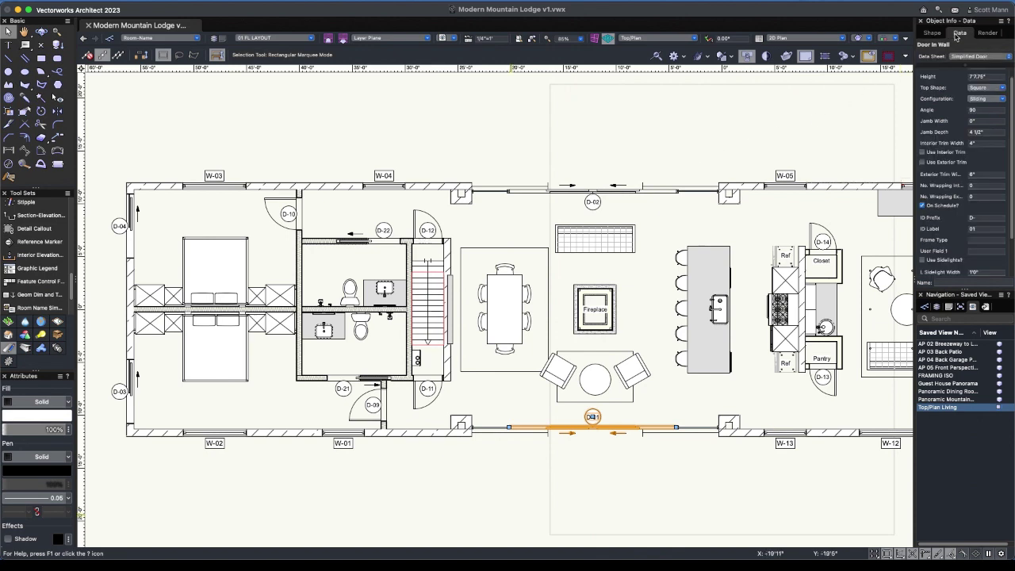
click(962, 55)
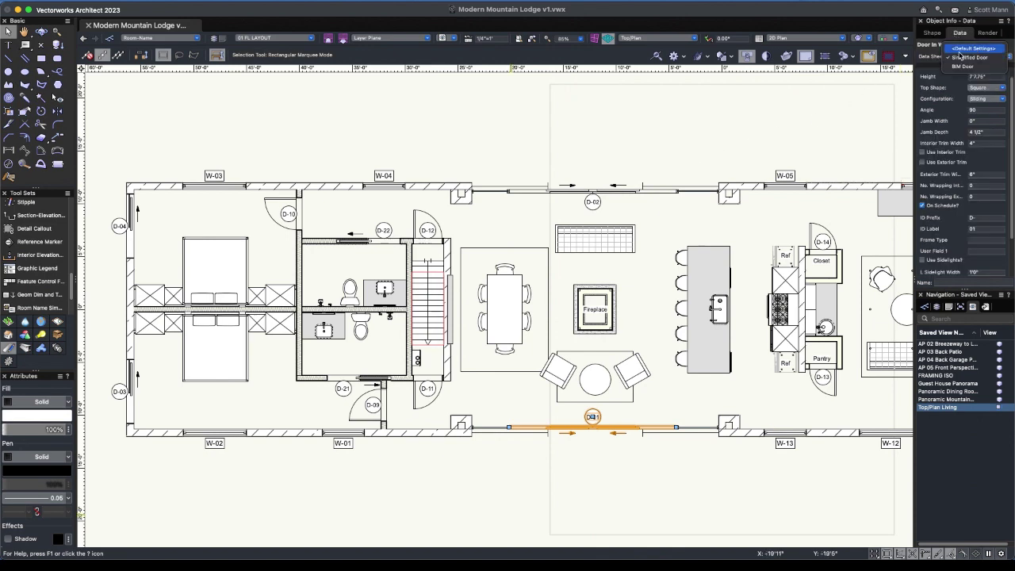
click(962, 49)
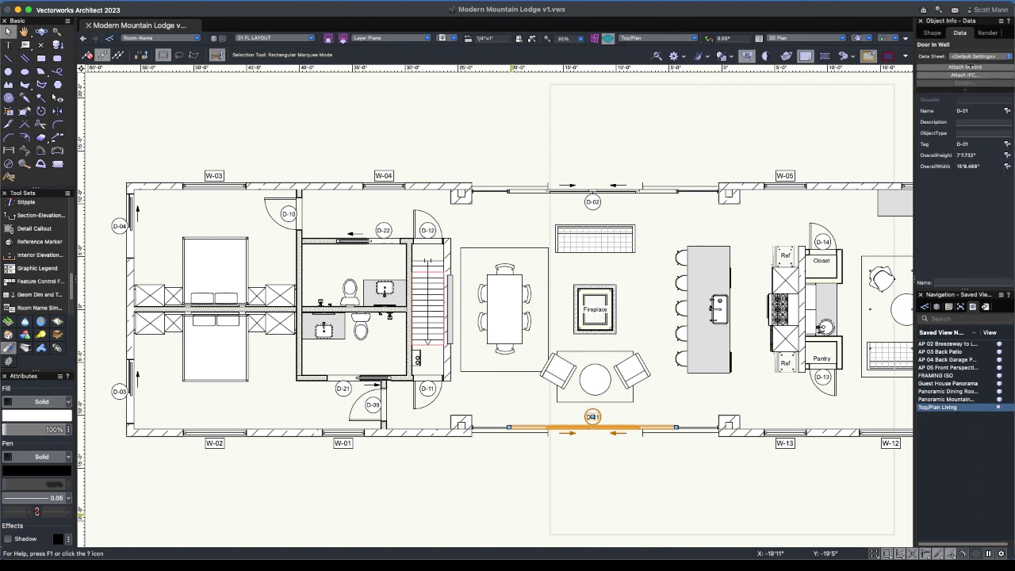
click(966, 57)
click(970, 66)
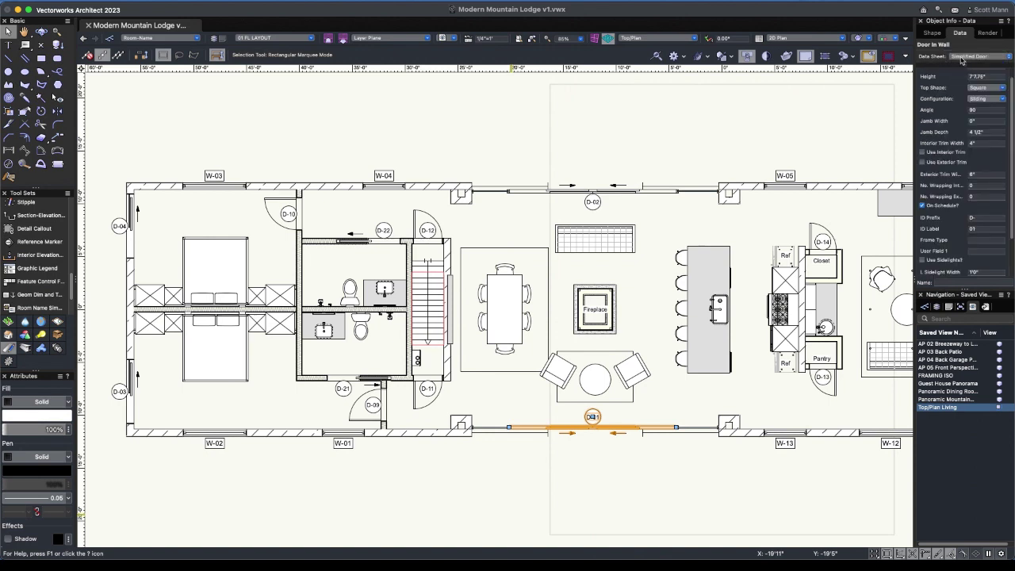
Step: Add D-02 to the selection and set Frame Type A and User Field 1 Aluminum
shift+click(618, 191)
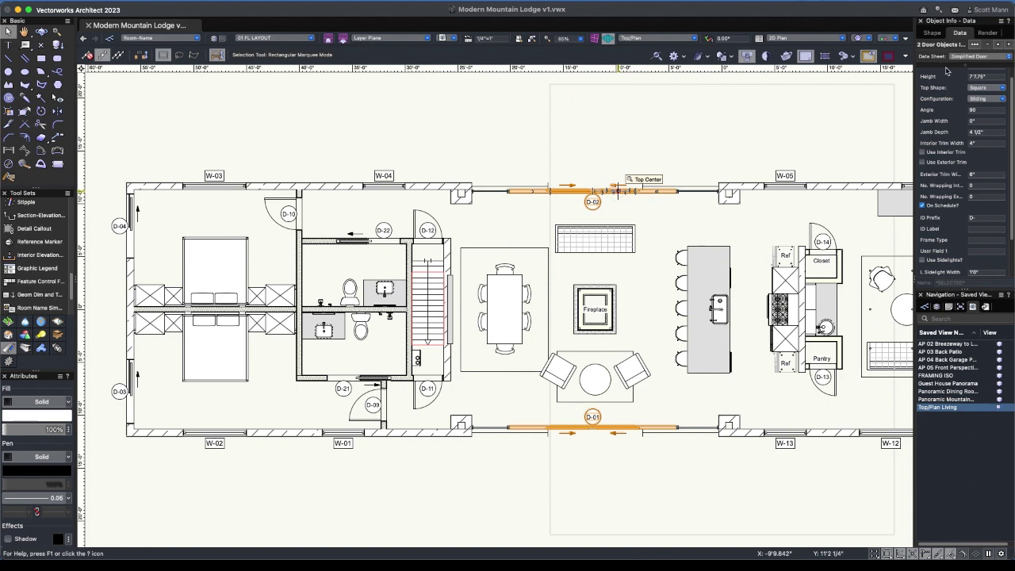
click(980, 239)
text(A)
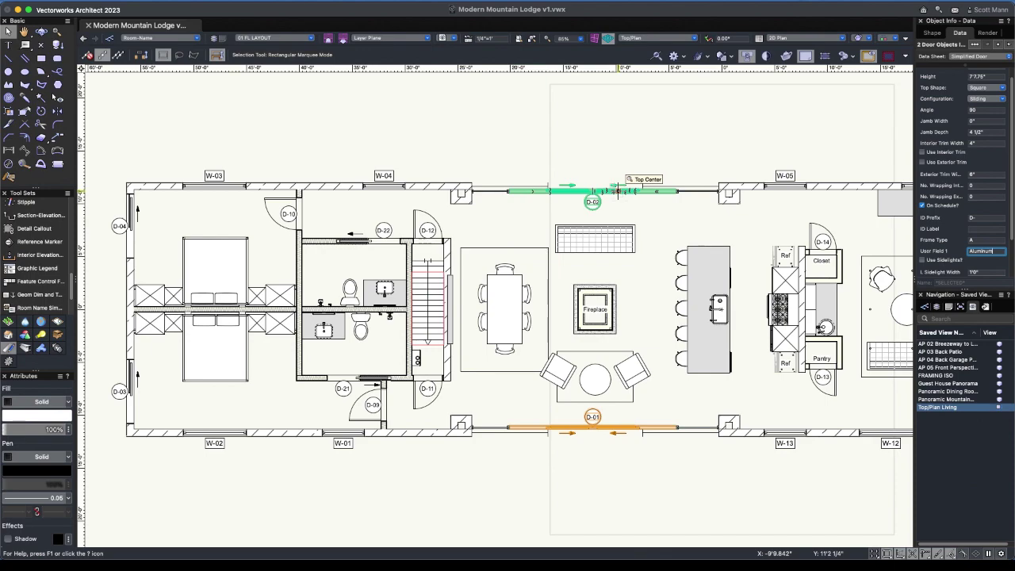
key(Tab)
middle_drag(617, 190, 54, 208)
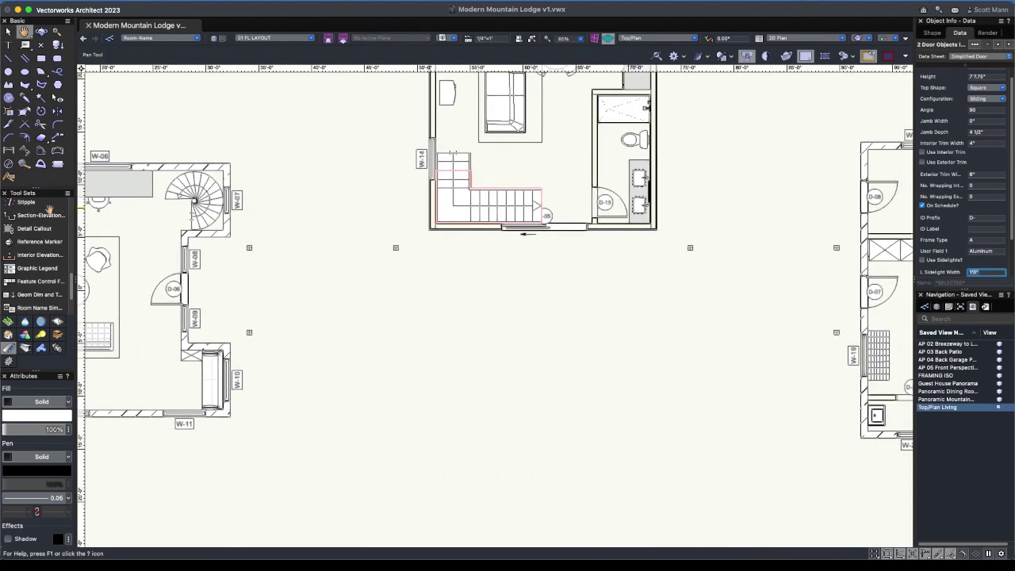
Step: Select doors D-06 and D-07 and set Frame Type C and User Field 1 'Wood Entry'
key(x)
click(154, 292)
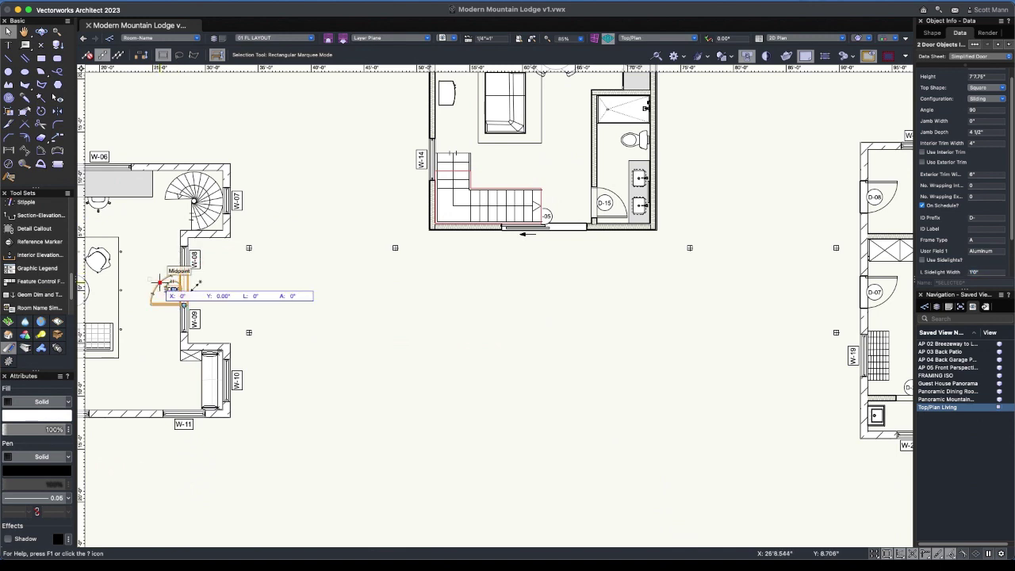
shift+click(875, 292)
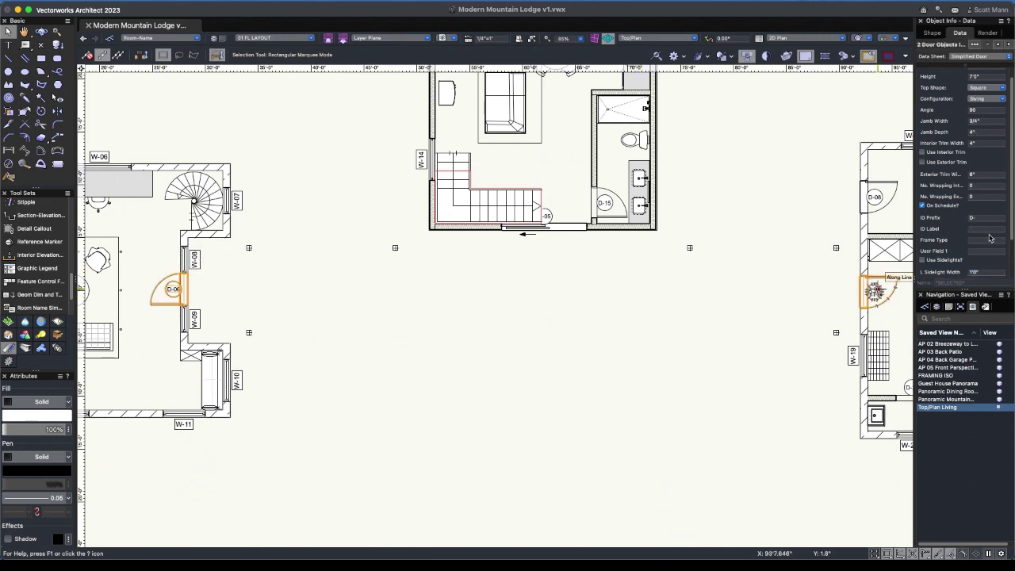
click(988, 241)
text(C)
click(988, 251)
text(Woo)
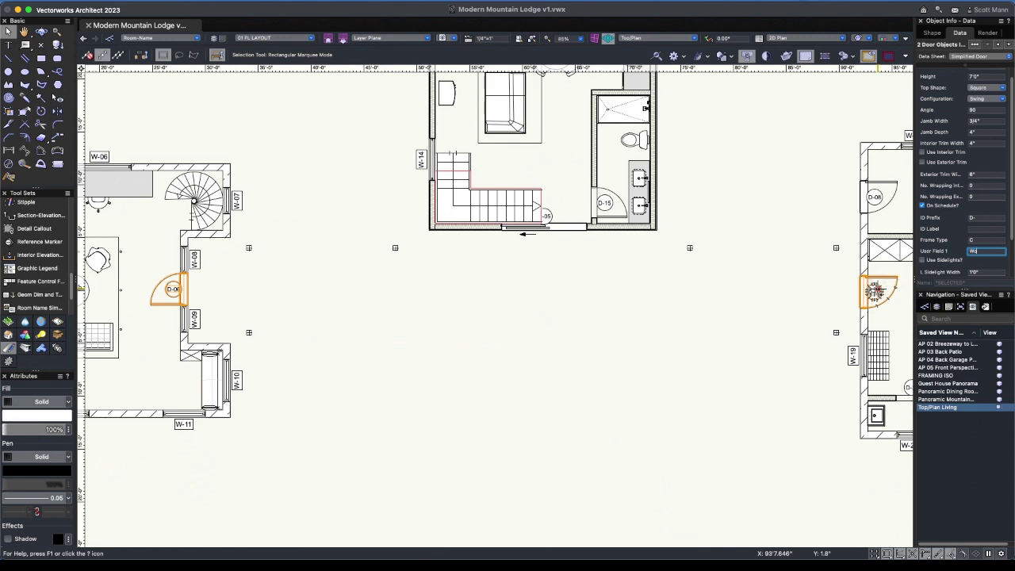
text(d Entry)
key(Return)
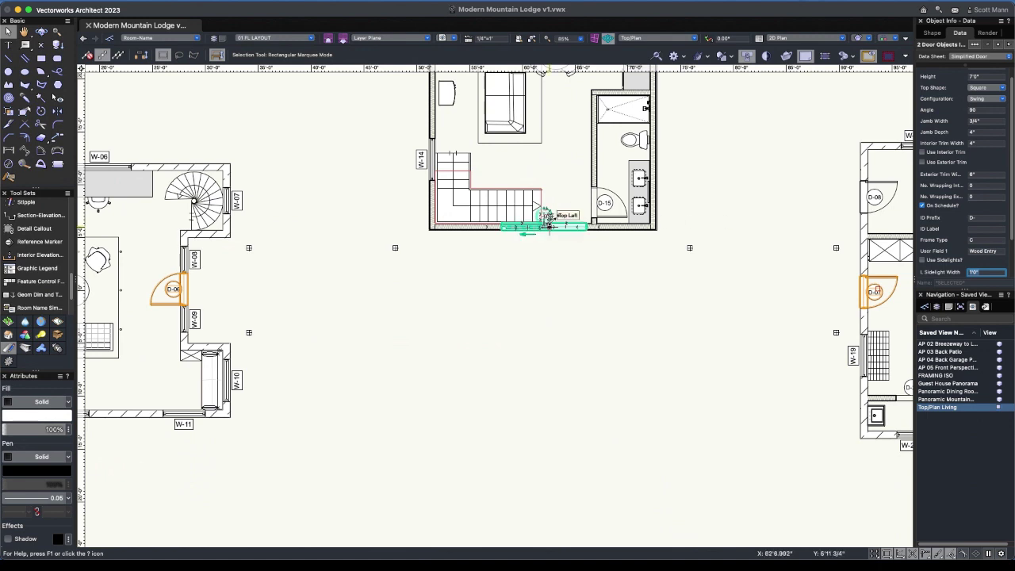
Step: Select door D-05 and set Frame Type B and User Field 1 Aluminum
click(546, 216)
click(986, 240)
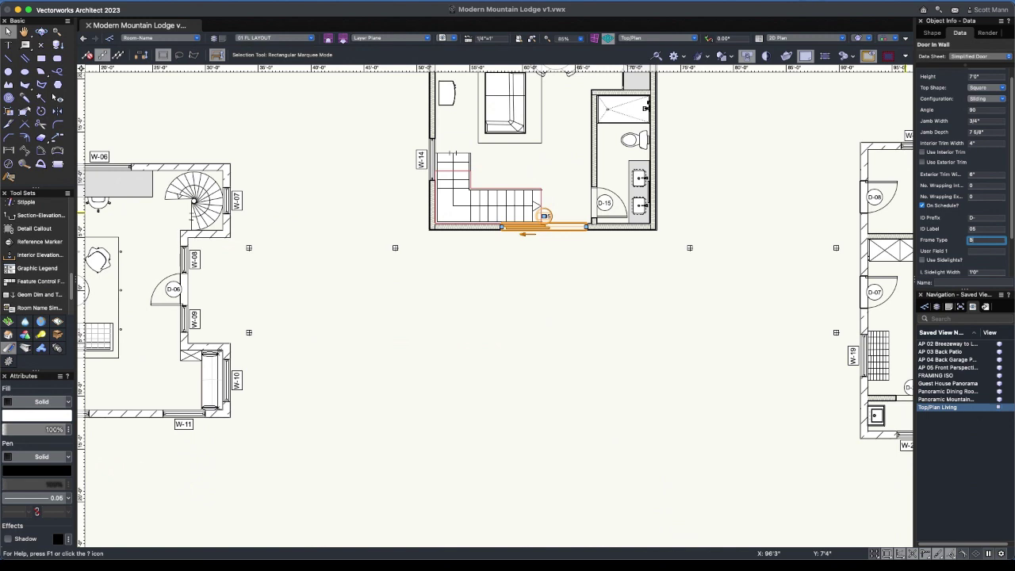
key(Tab)
text(Alu)
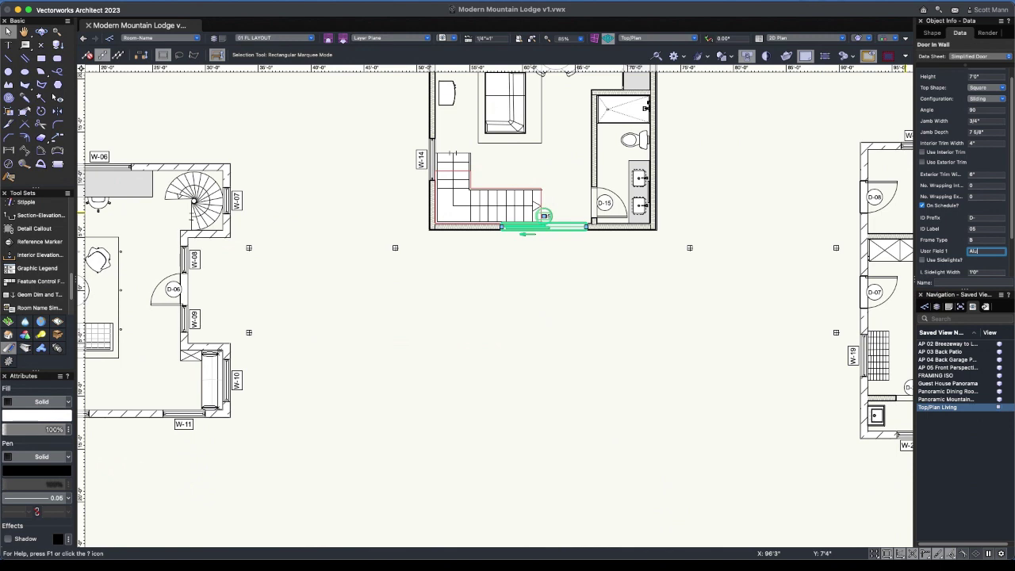
text(minum)
key(Tab)
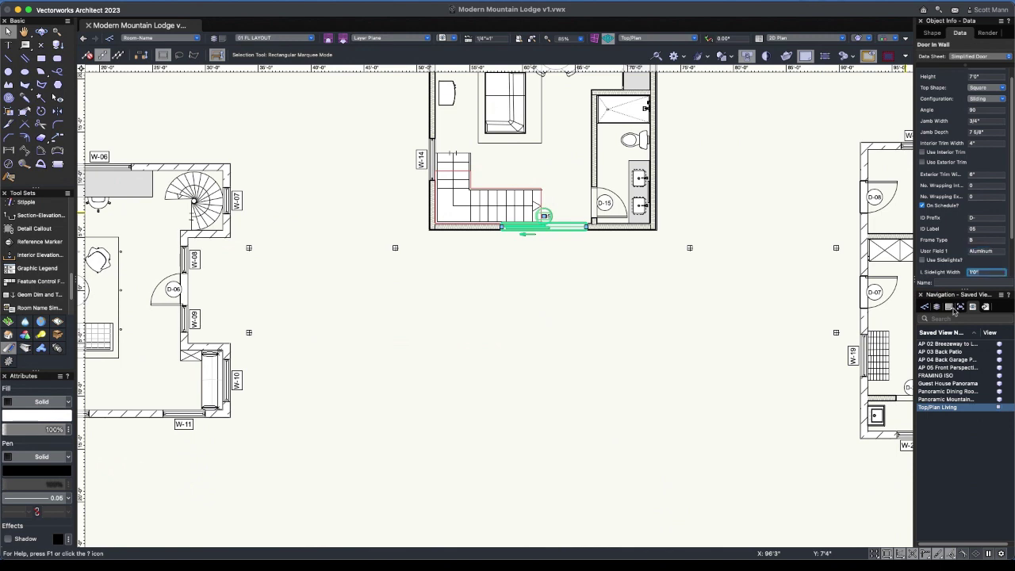
Step: Open sheet A4.0 Door Schedule and draw a graphic legend below the door schedule
click(950, 307)
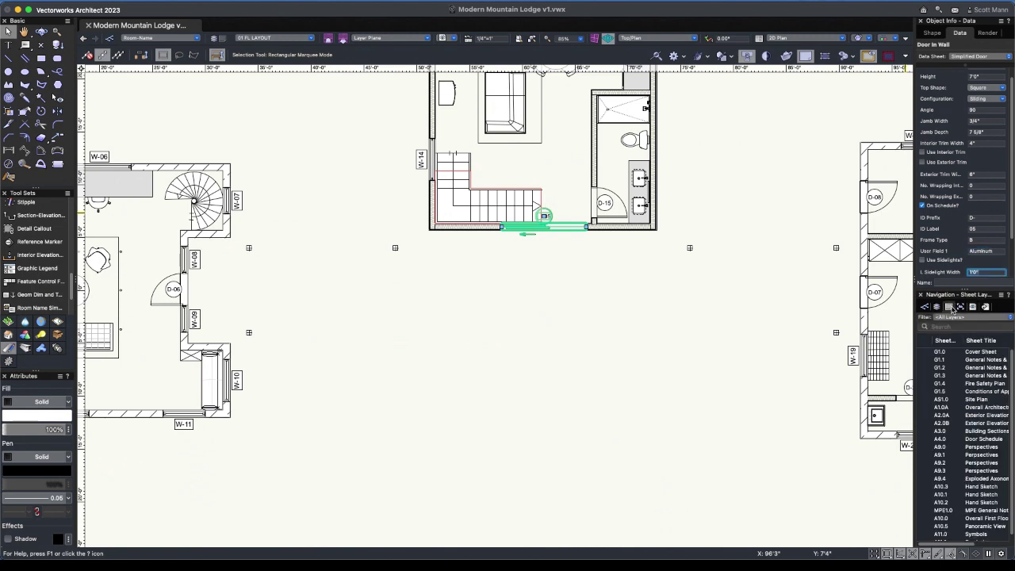
double_click(924, 441)
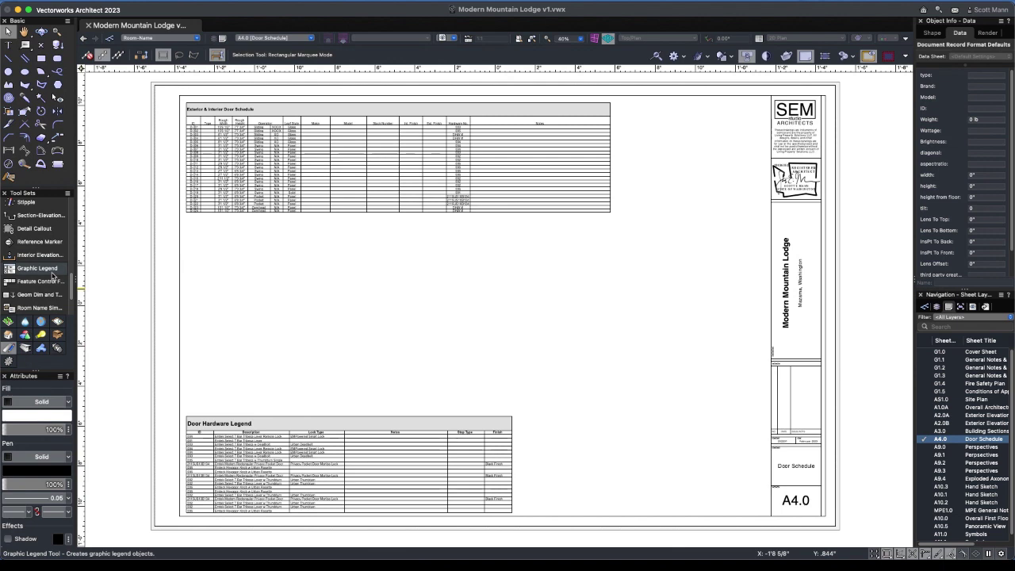
click(37, 268)
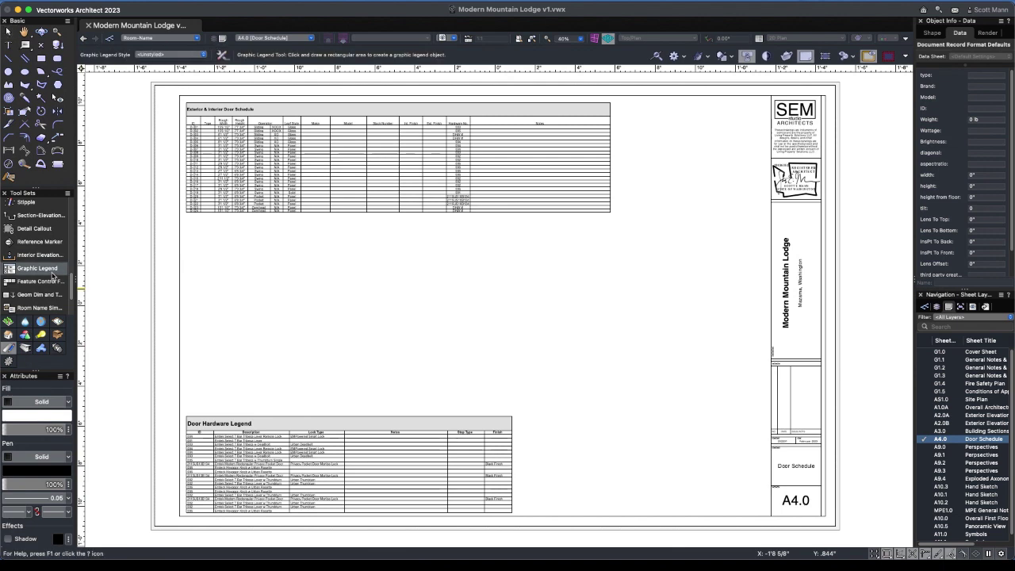
scroll(186, 214, up, 5)
click(185, 218)
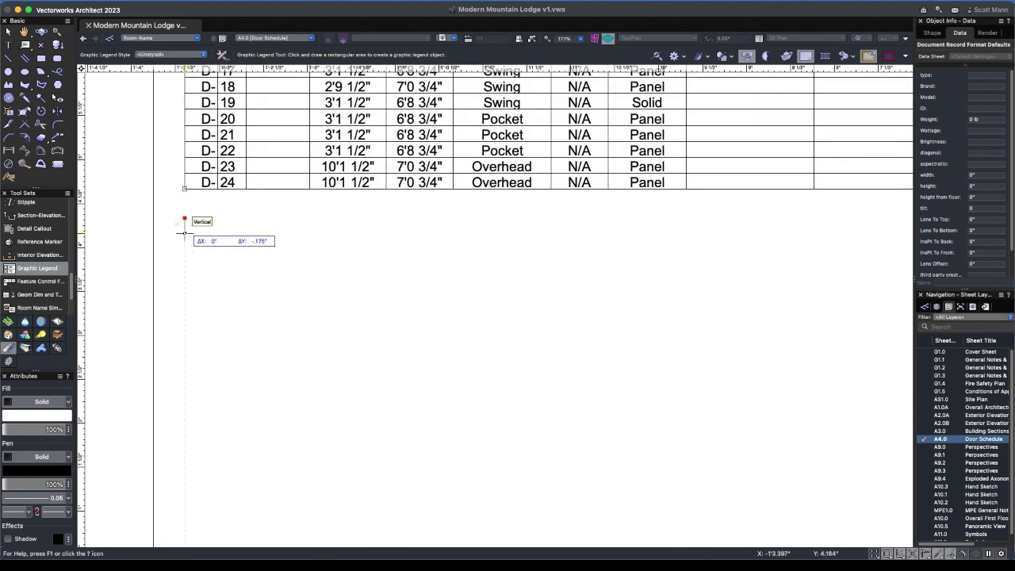
scroll(185, 219, down, 5)
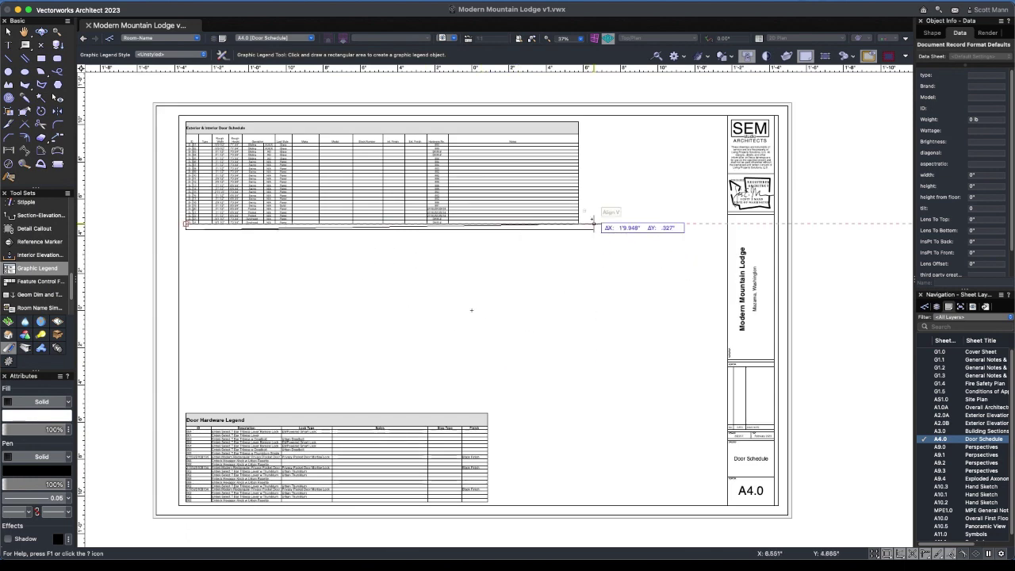
click(578, 388)
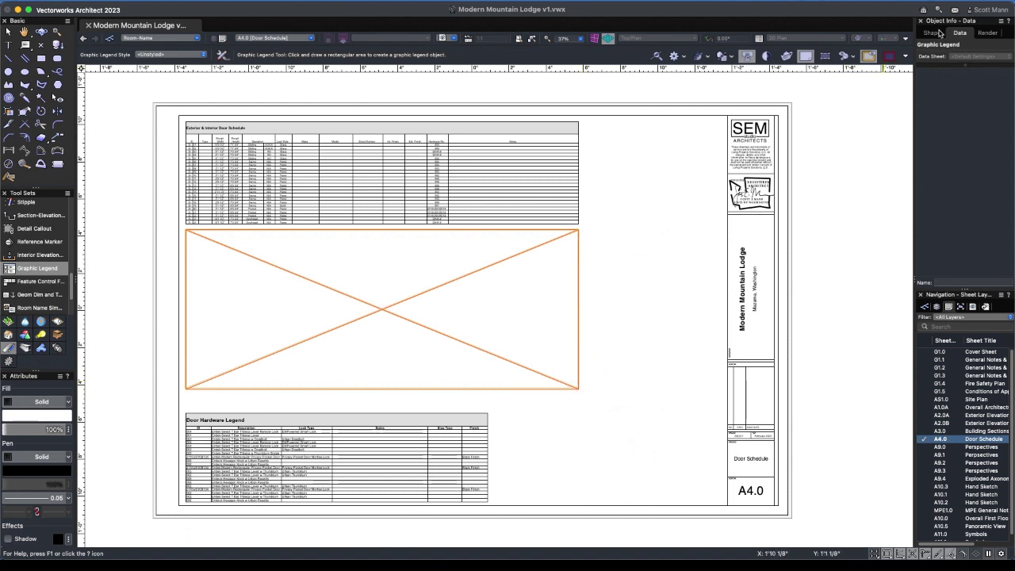
Step: Choose Replace from the legend's Style menu in the Shape parameters
click(934, 34)
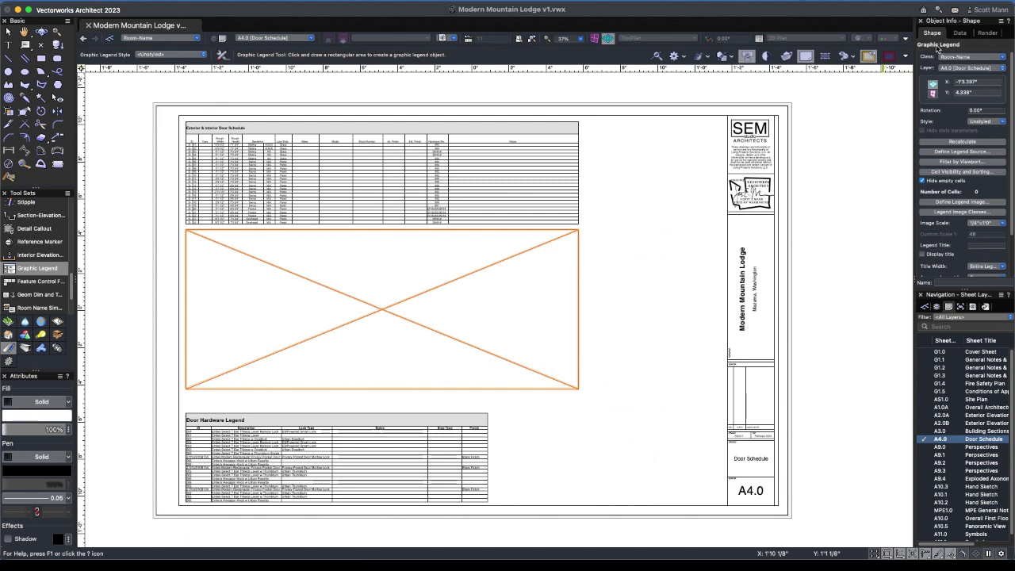
click(984, 121)
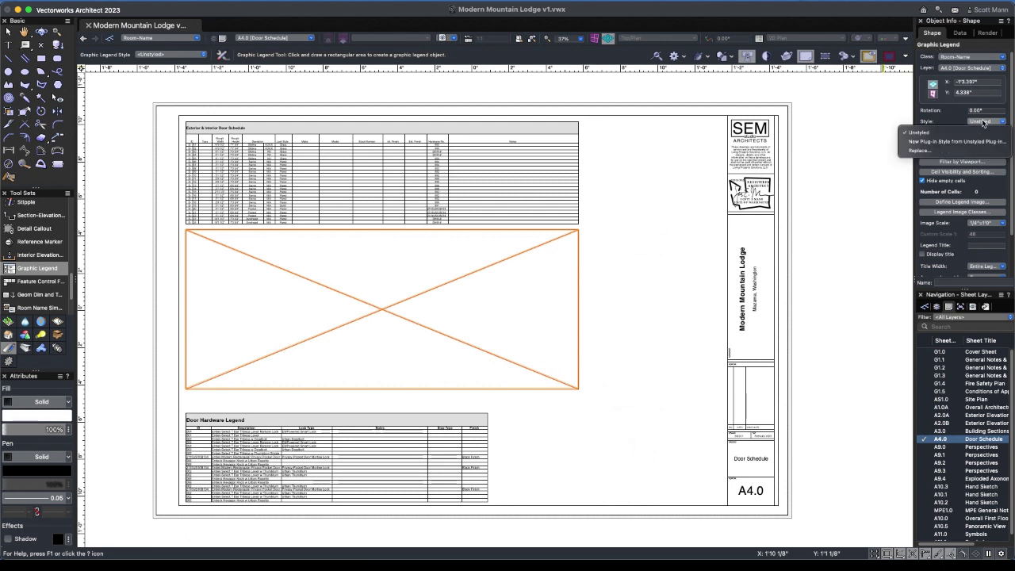
click(924, 151)
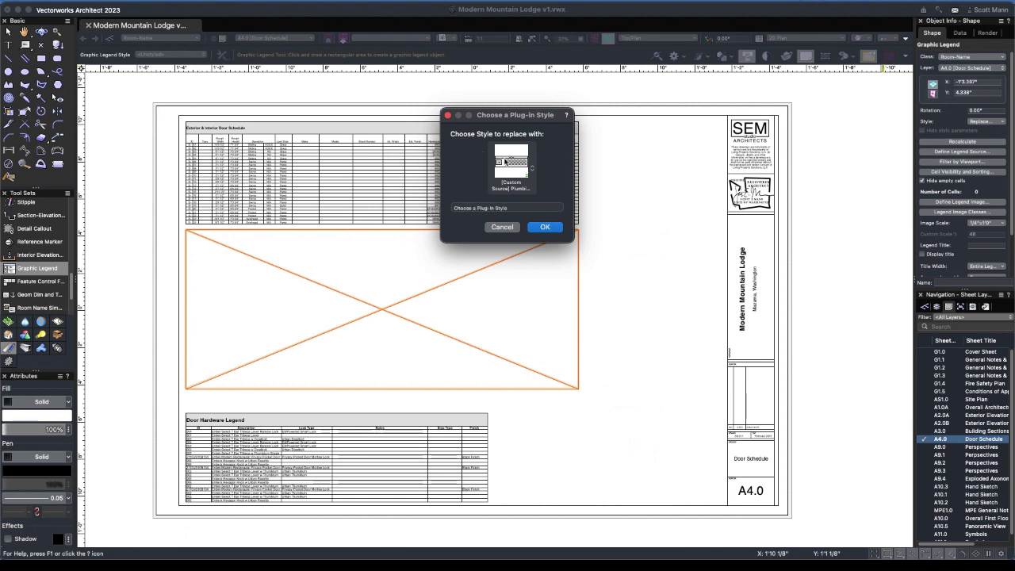
Step: Choose Door Types Legend from the style resource selector and apply it
click(505, 162)
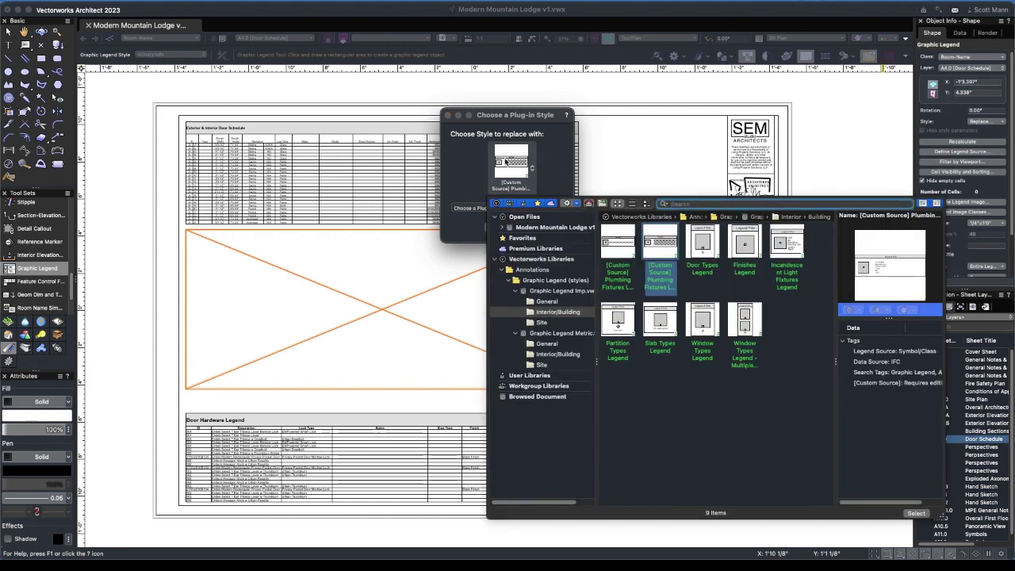
click(703, 243)
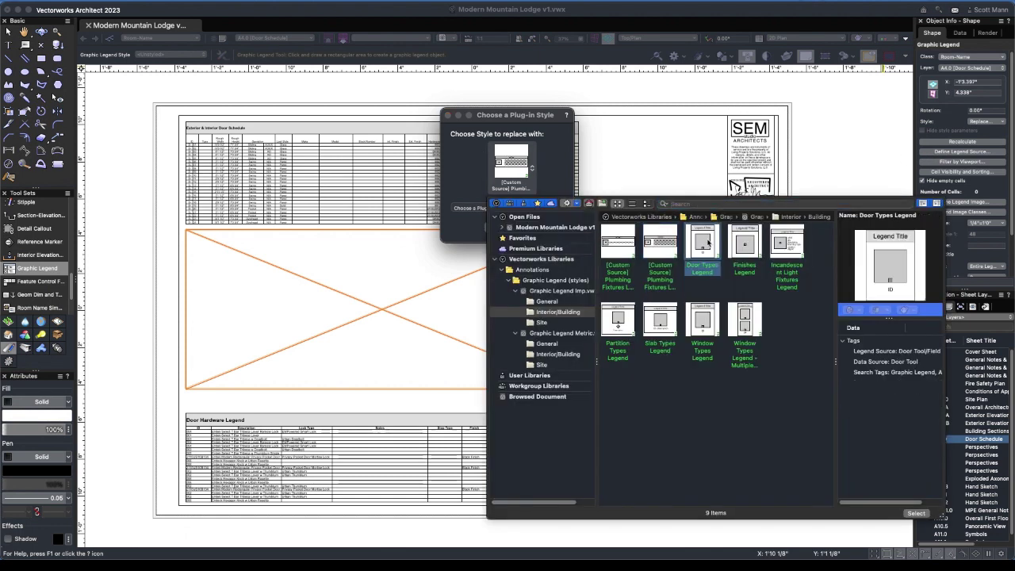
double_click(709, 243)
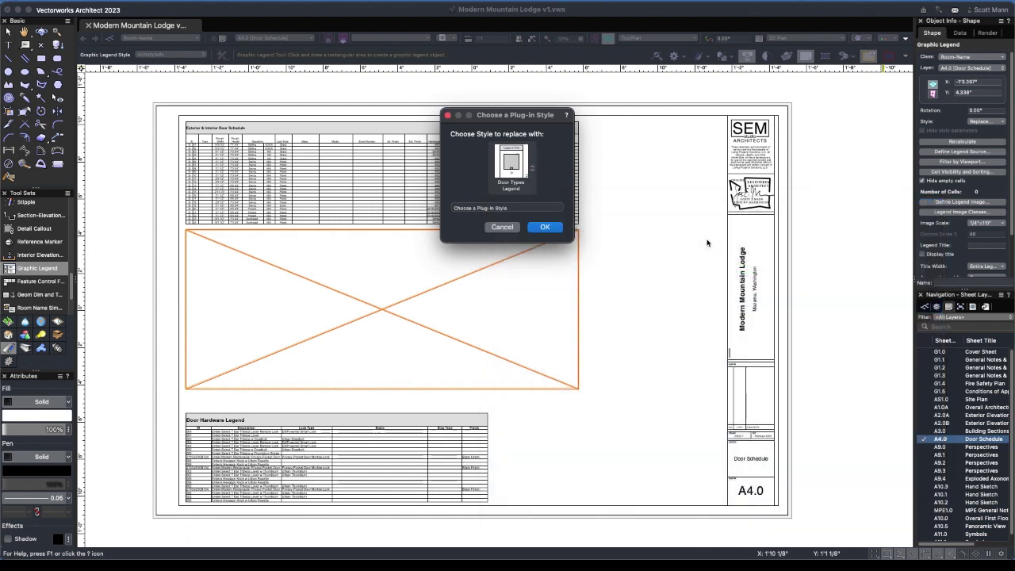
click(548, 227)
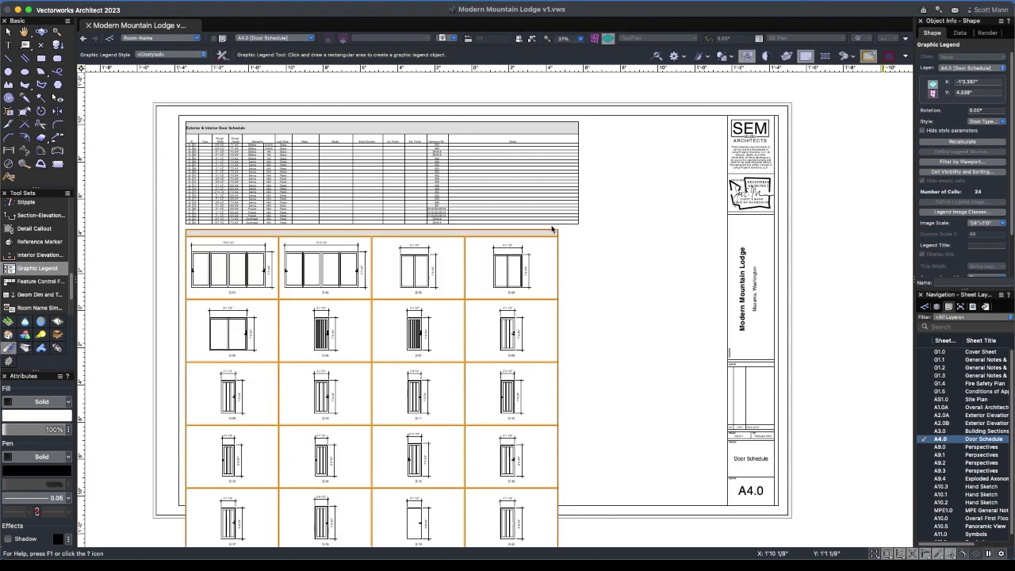
Step: Convert the graphic legend to unstyled from its Style options
scroll(577, 376, down, 3)
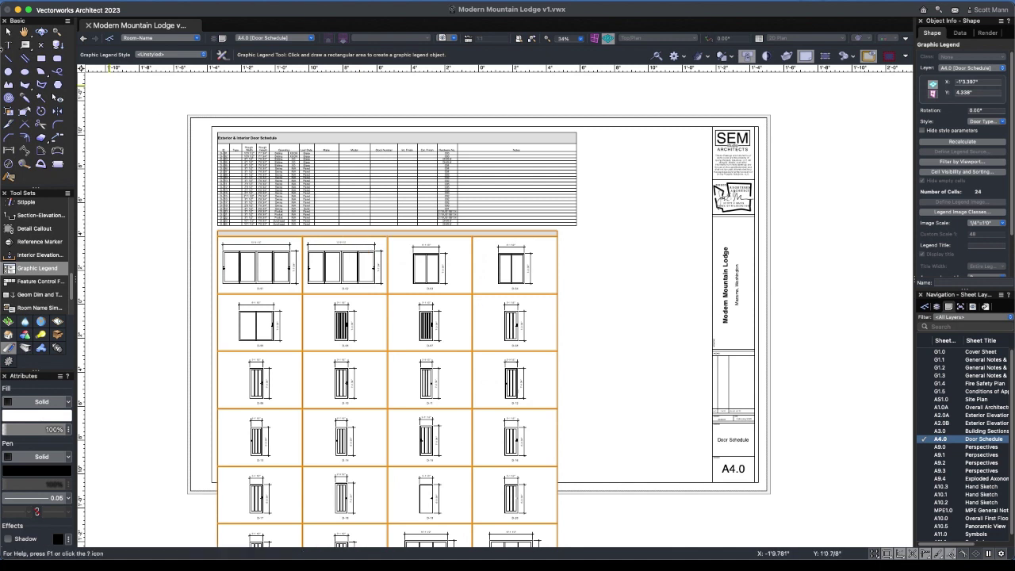
click(8, 31)
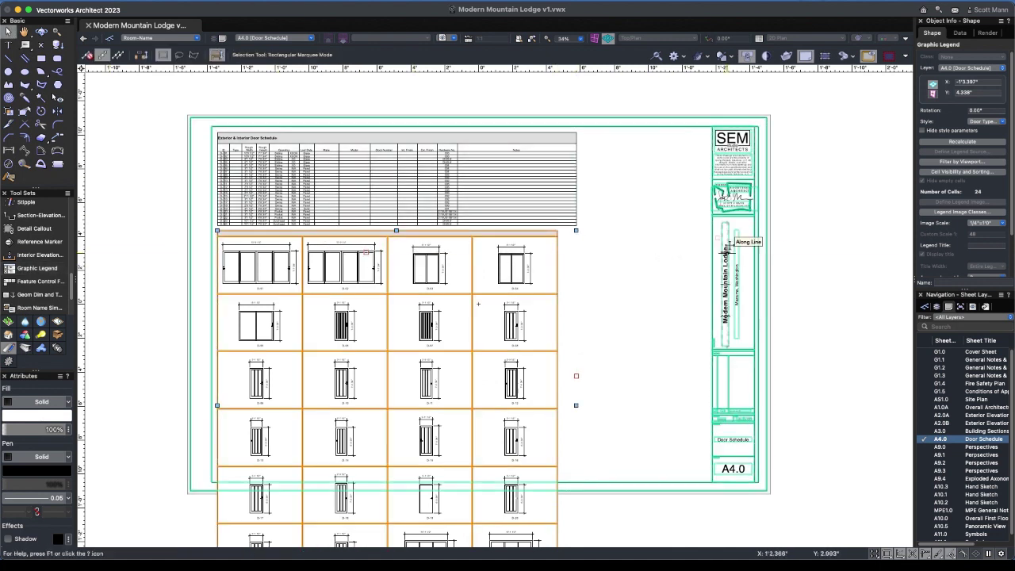
click(986, 123)
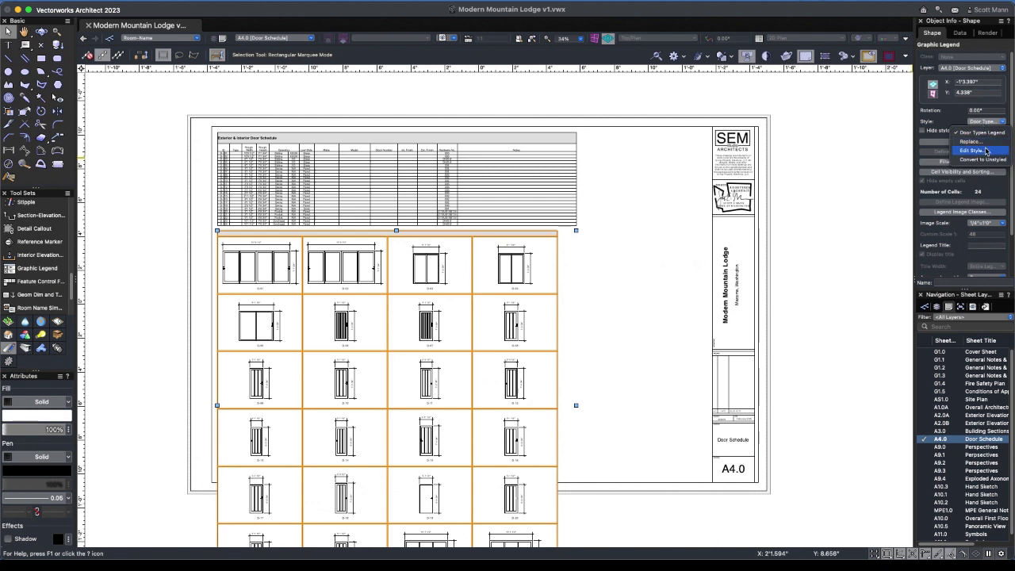
click(988, 160)
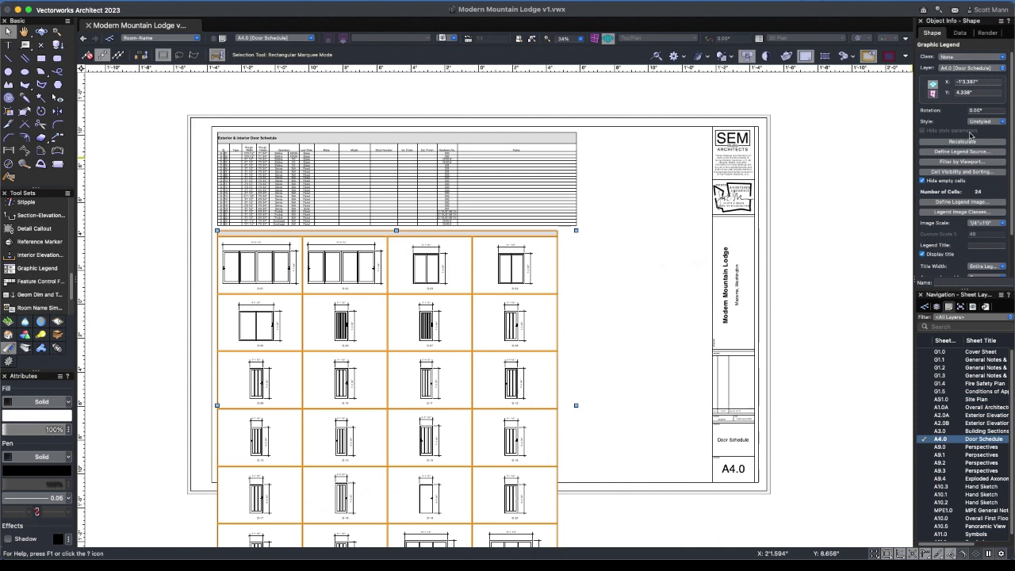
Step: Title the legend 'Door Frame Types' and open Define Legend Source
click(979, 245)
text(Types)
key(Return)
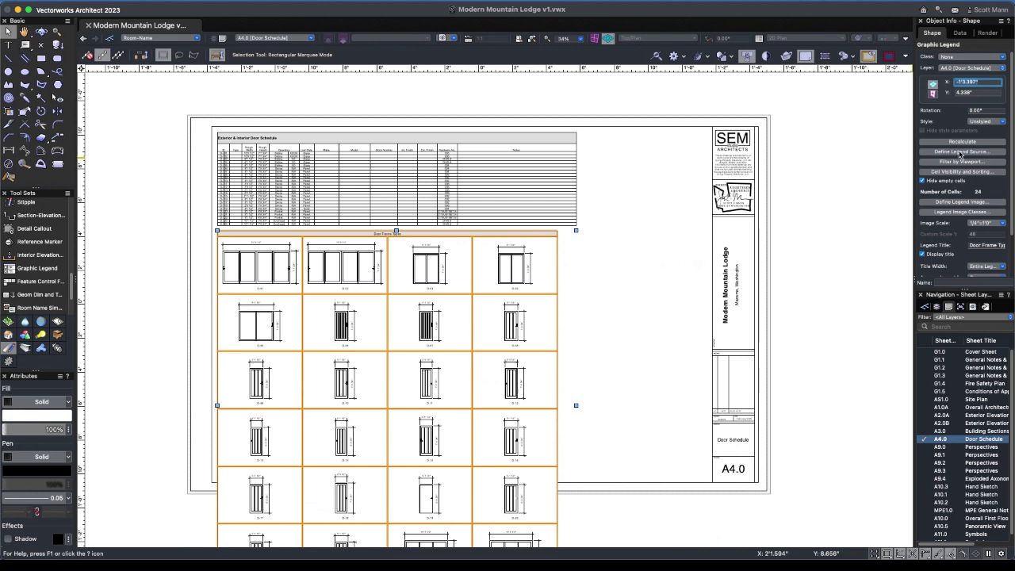
click(960, 153)
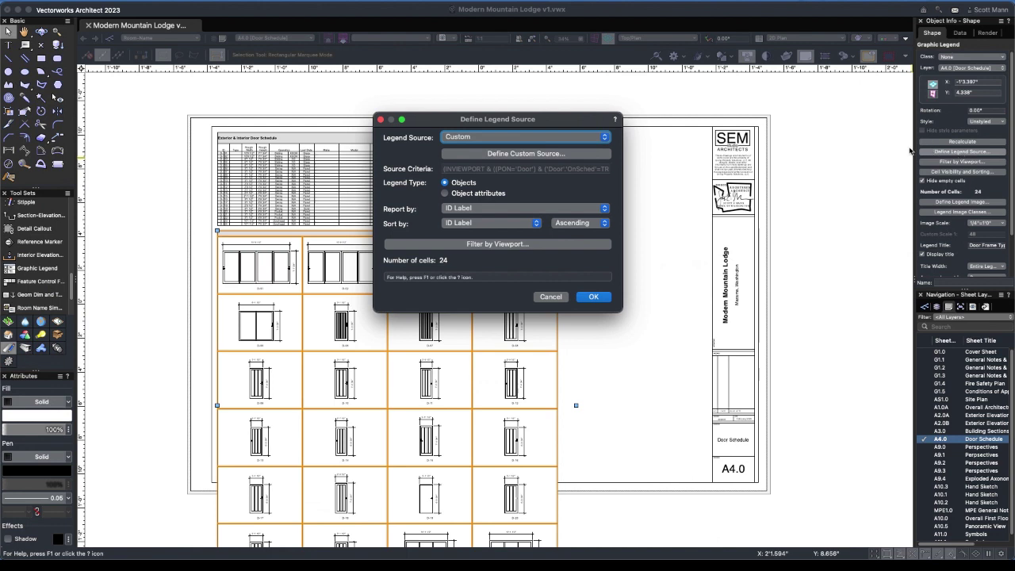
Step: Define a custom legend source that matches objects meeting any criterion
click(543, 155)
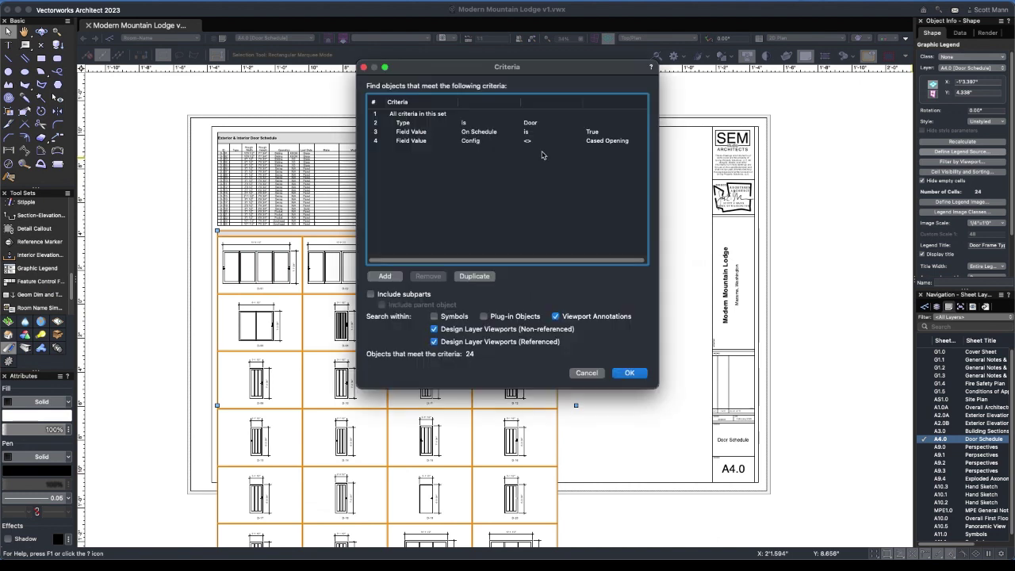
click(402, 113)
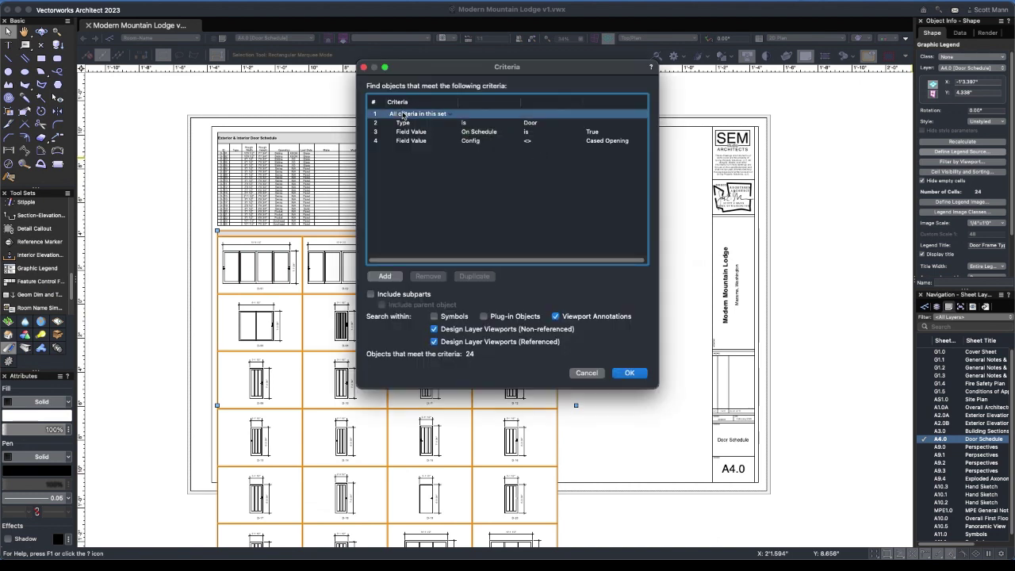
click(447, 114)
click(448, 115)
click(447, 135)
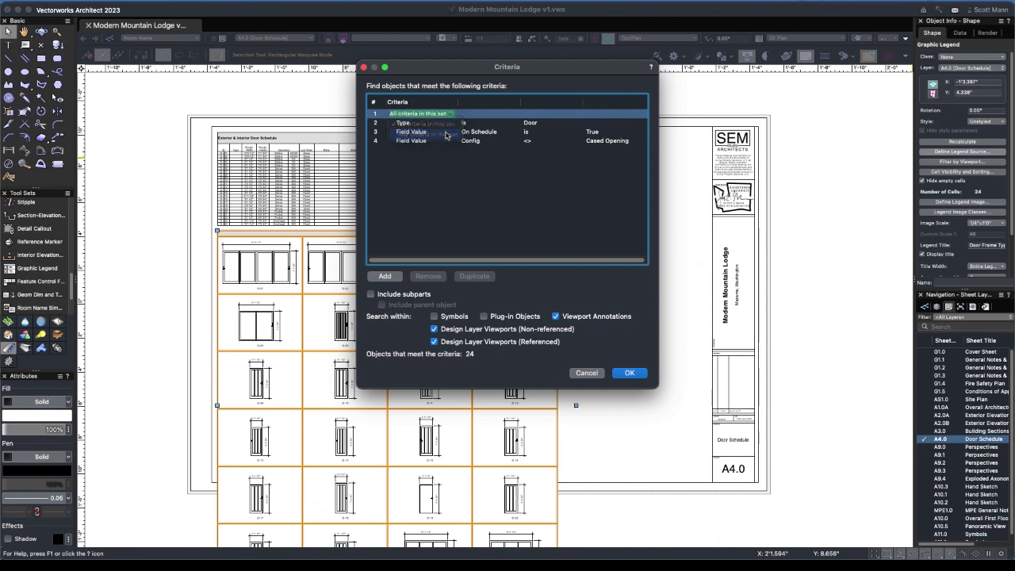
Step: Change the second criterion row to a Field Value criterion
click(448, 124)
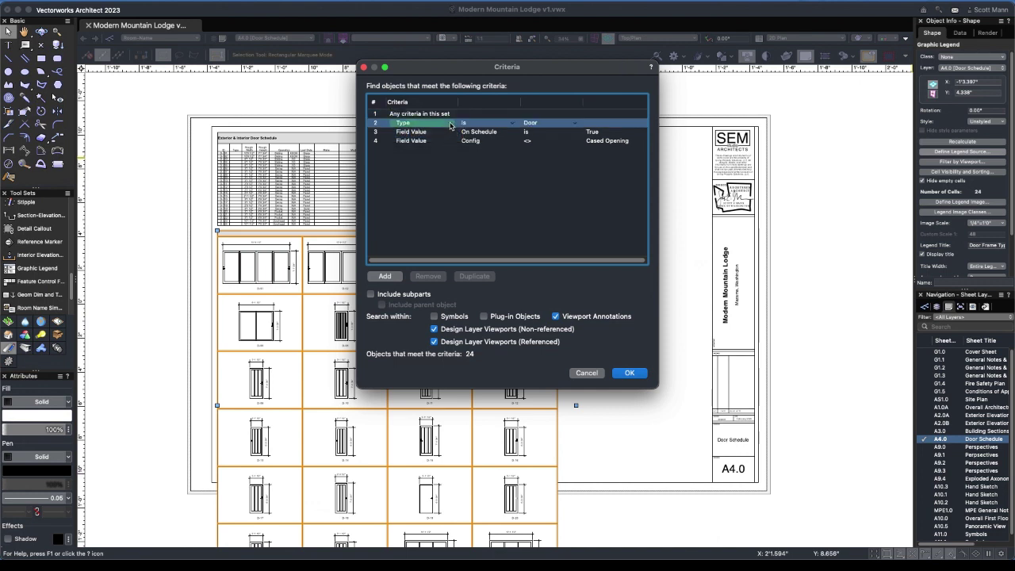
click(449, 124)
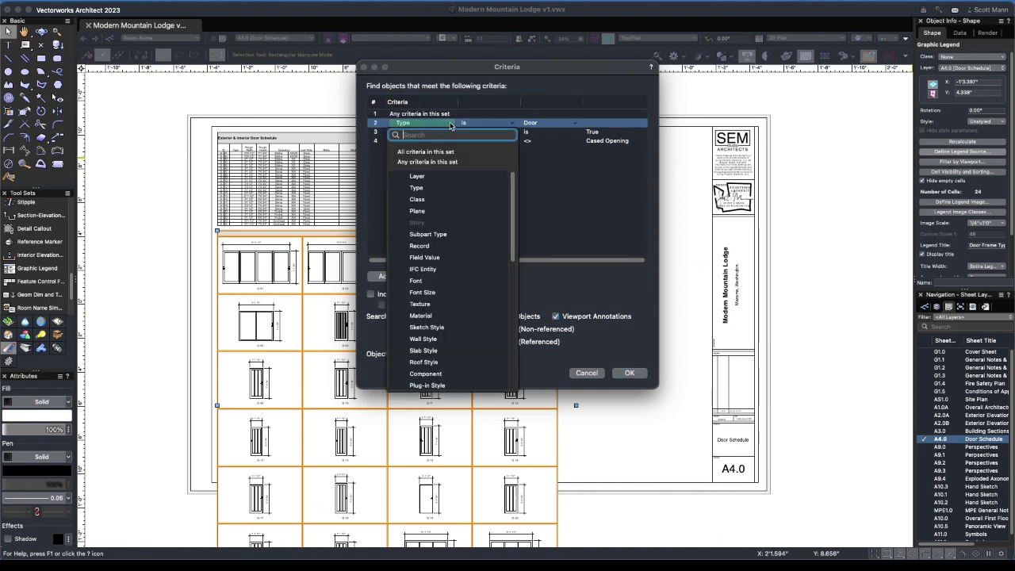
click(446, 257)
click(487, 122)
click(514, 123)
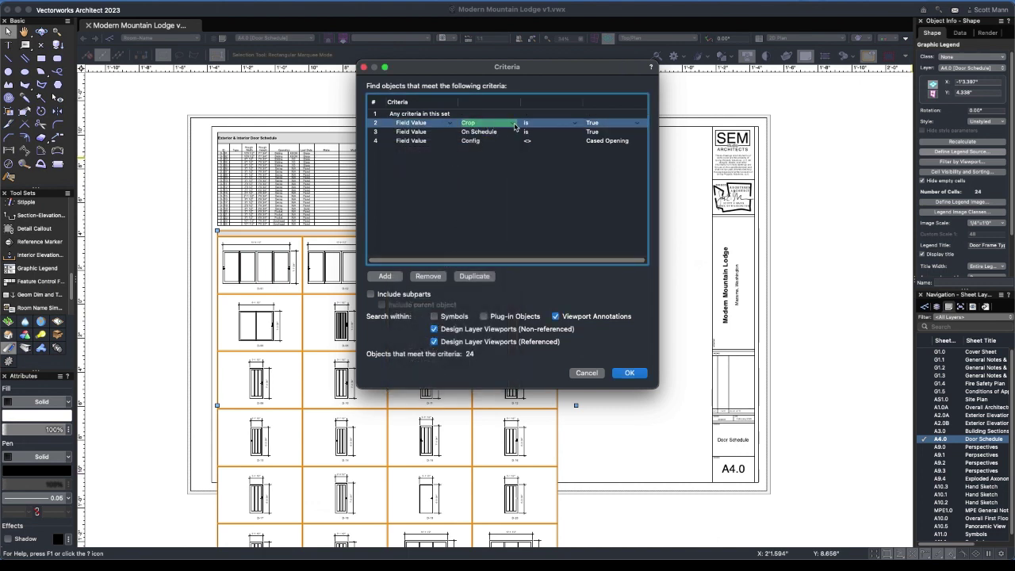
click(515, 124)
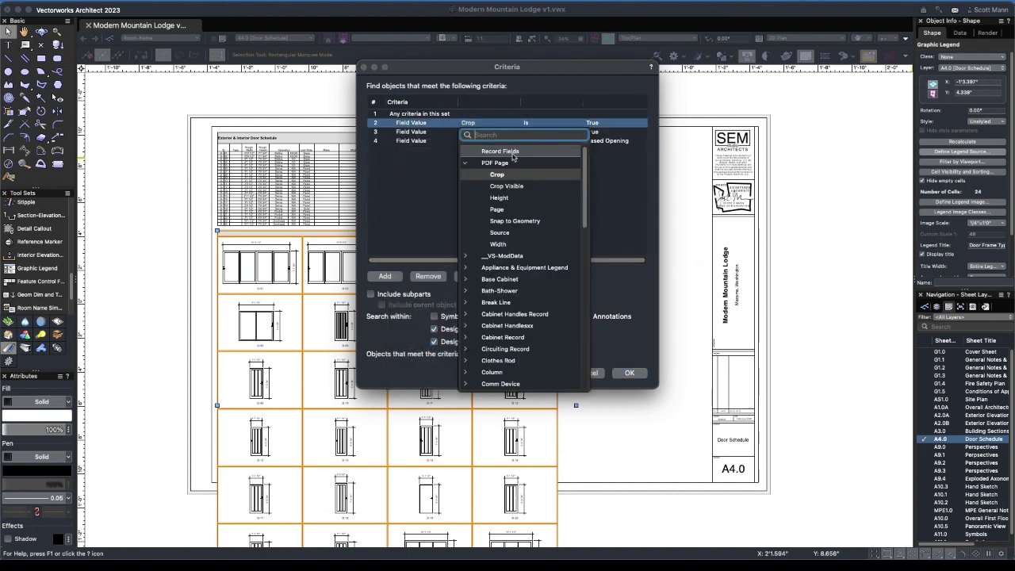
click(466, 163)
scroll(470, 176, down, 5)
scroll(470, 176, down, 3)
scroll(470, 176, up, 3)
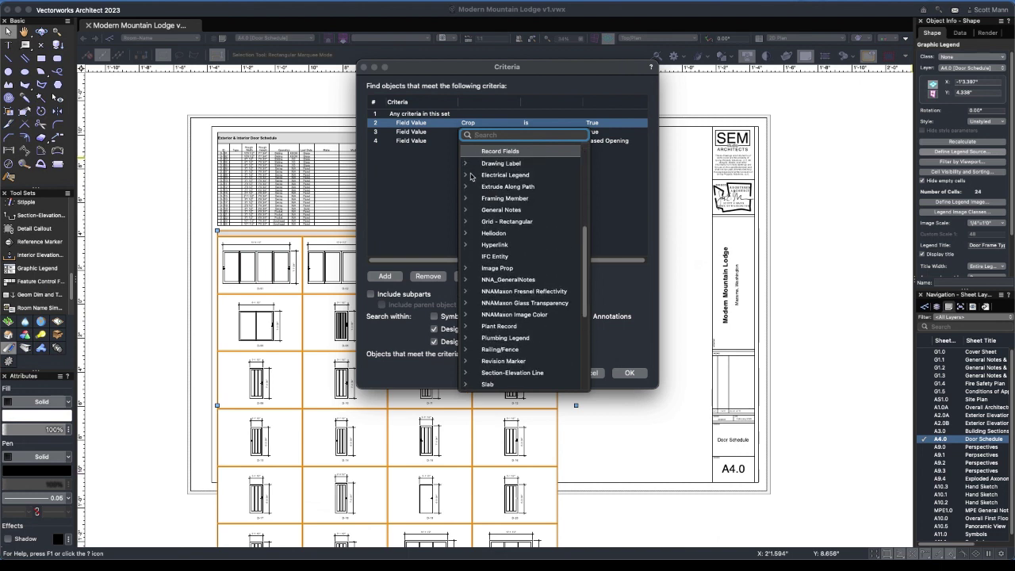
scroll(471, 176, up, 3)
Step: Base the criterion on Door > Frame Type and require the value A
click(466, 187)
scroll(513, 222, down, 10)
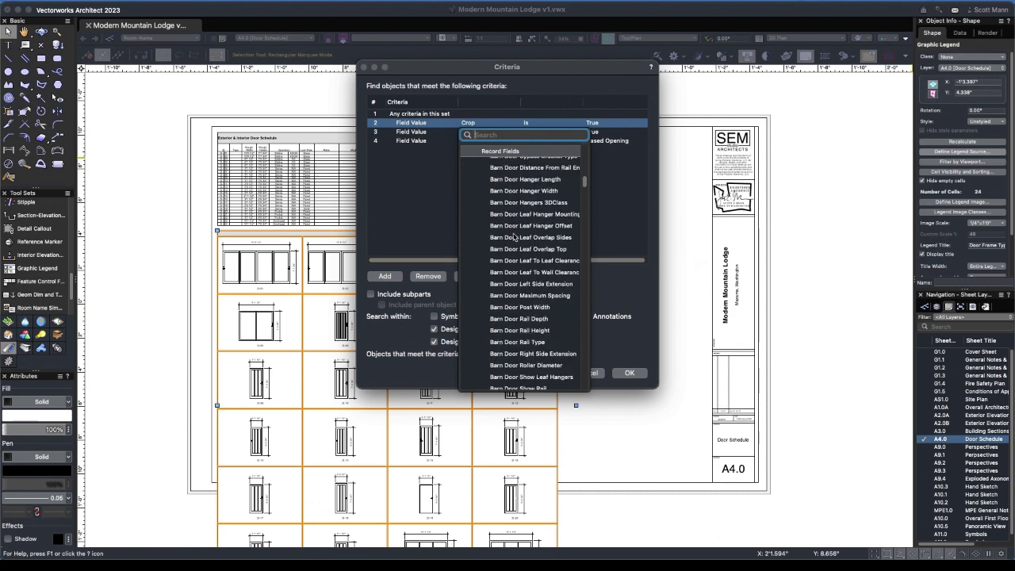
scroll(514, 235, down, 10)
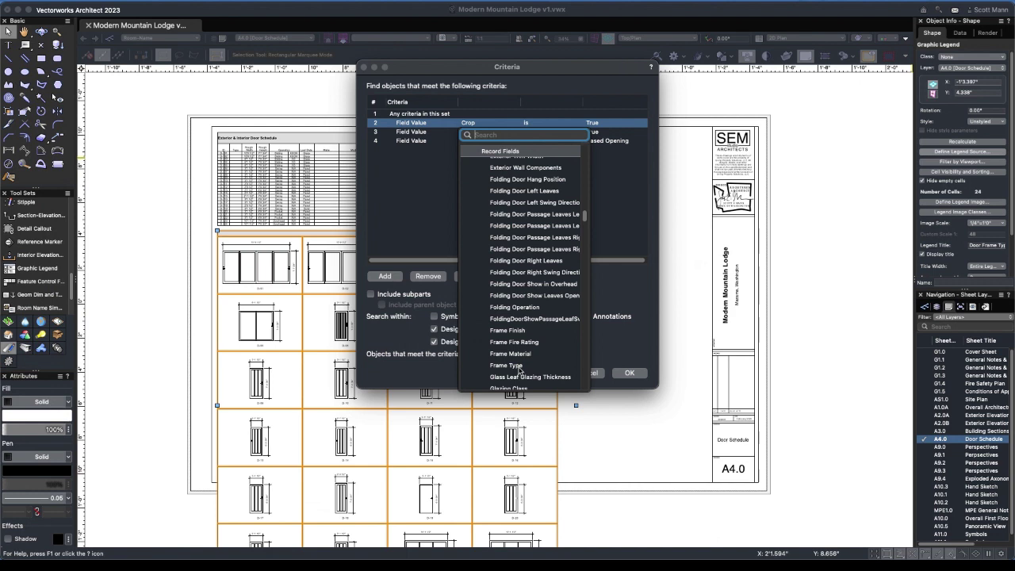
click(519, 366)
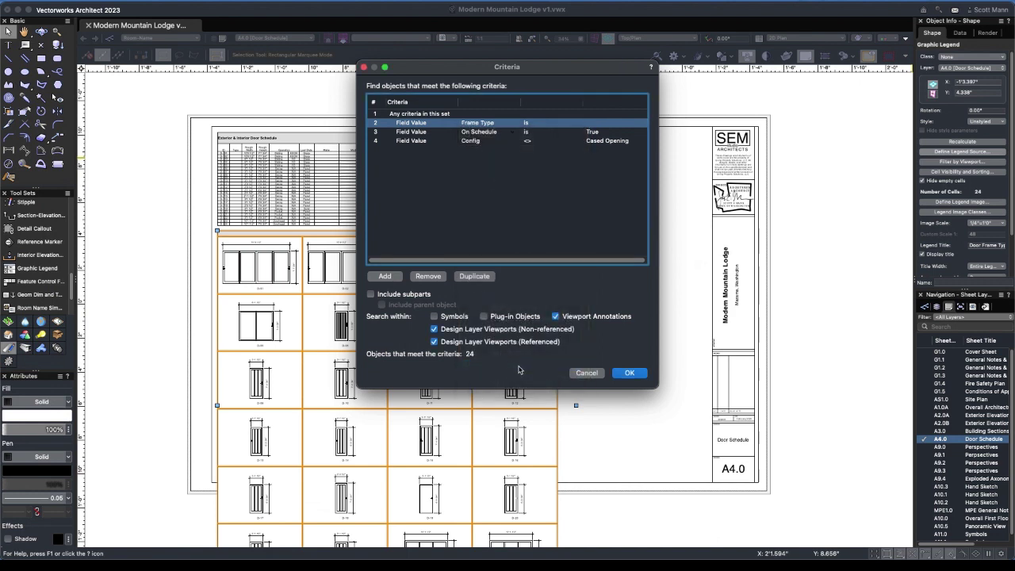
click(600, 123)
text(A)
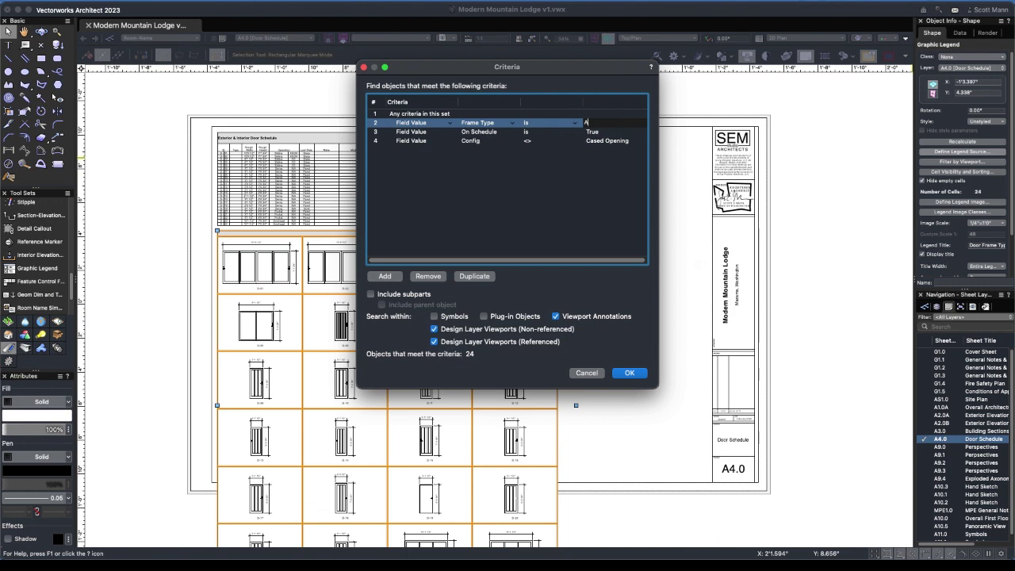
key(Return)
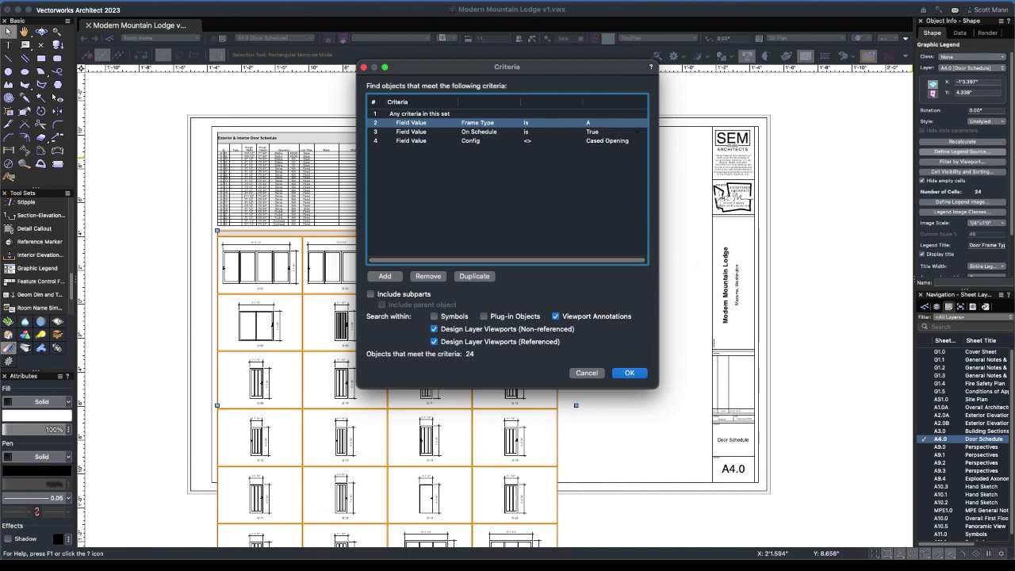
Step: Remove the Config, Cased Opening and On Schedule criteria rows
click(481, 141)
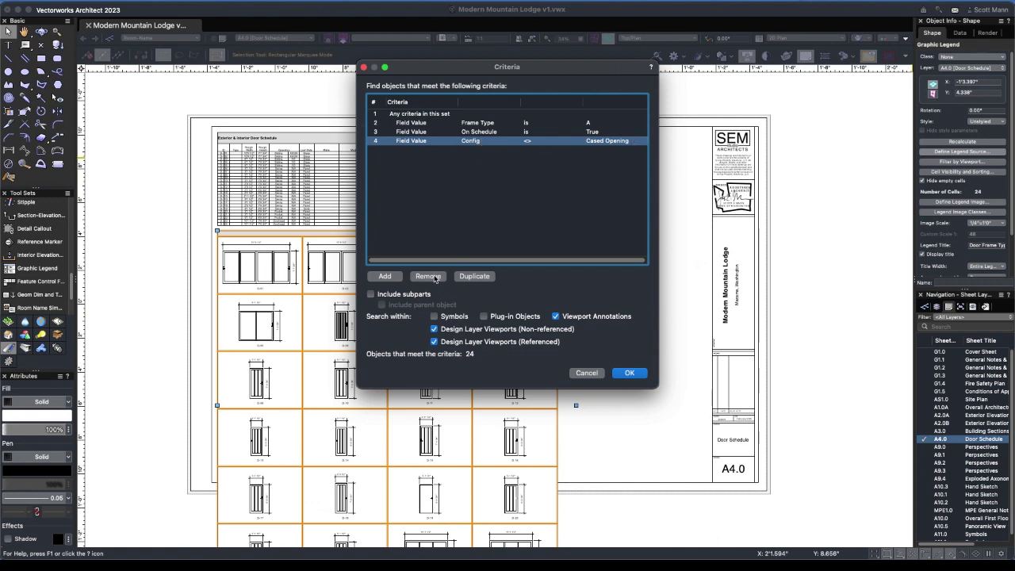
click(429, 276)
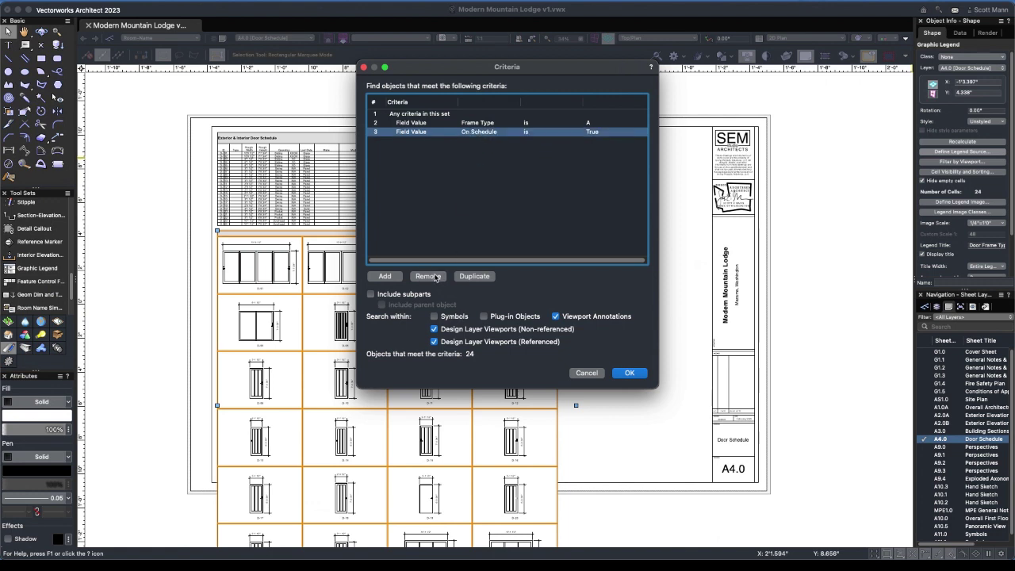
click(428, 276)
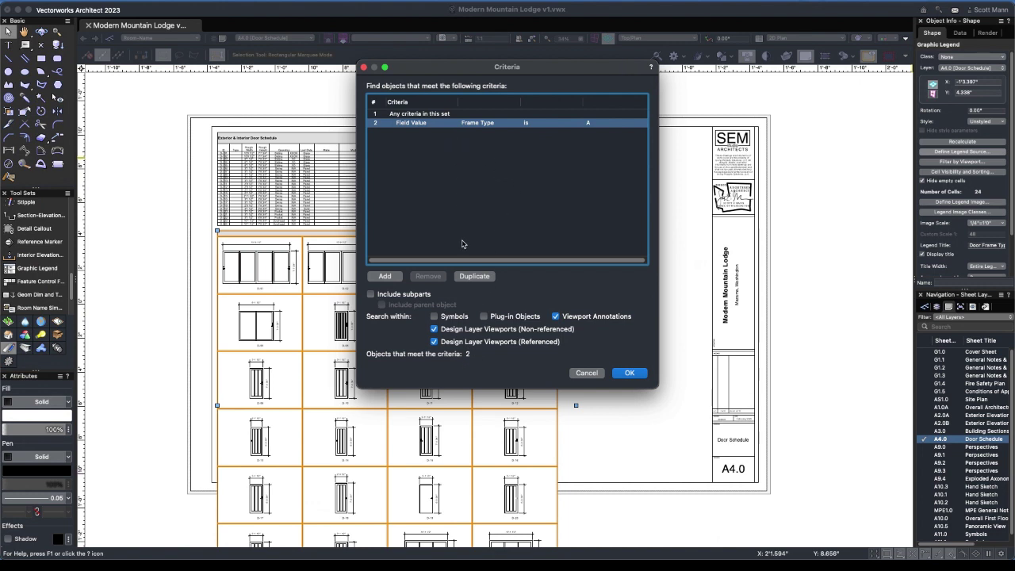
Step: Duplicate the Frame Type criterion for values B and C and accept the criteria
click(469, 277)
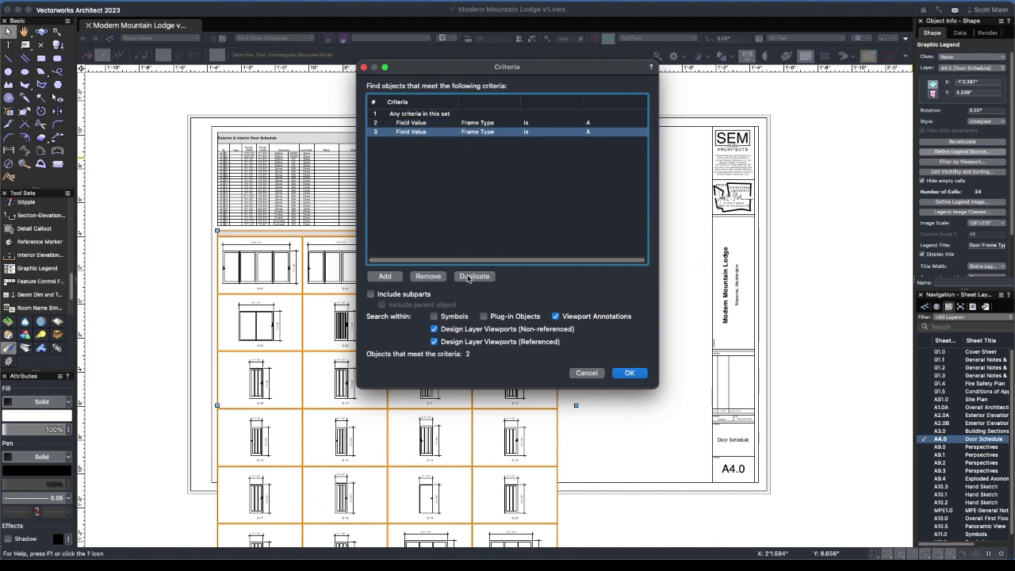
click(469, 276)
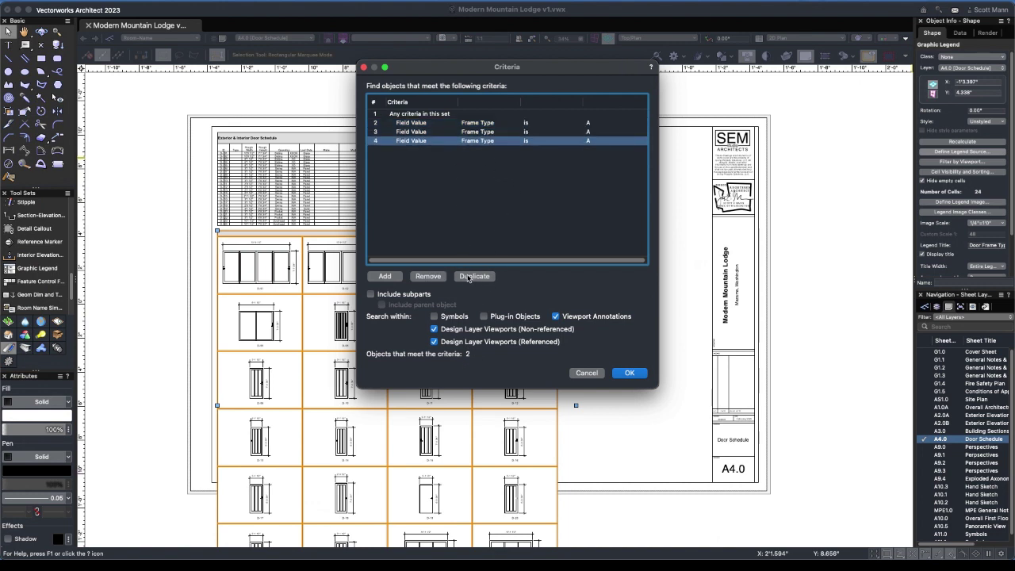
click(595, 132)
click(596, 132)
text(B)
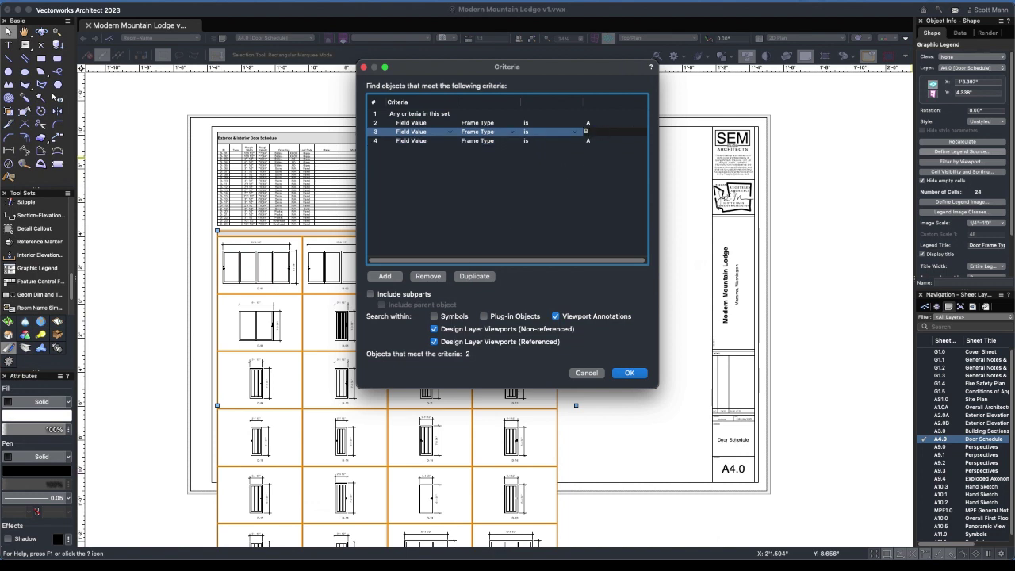
click(601, 141)
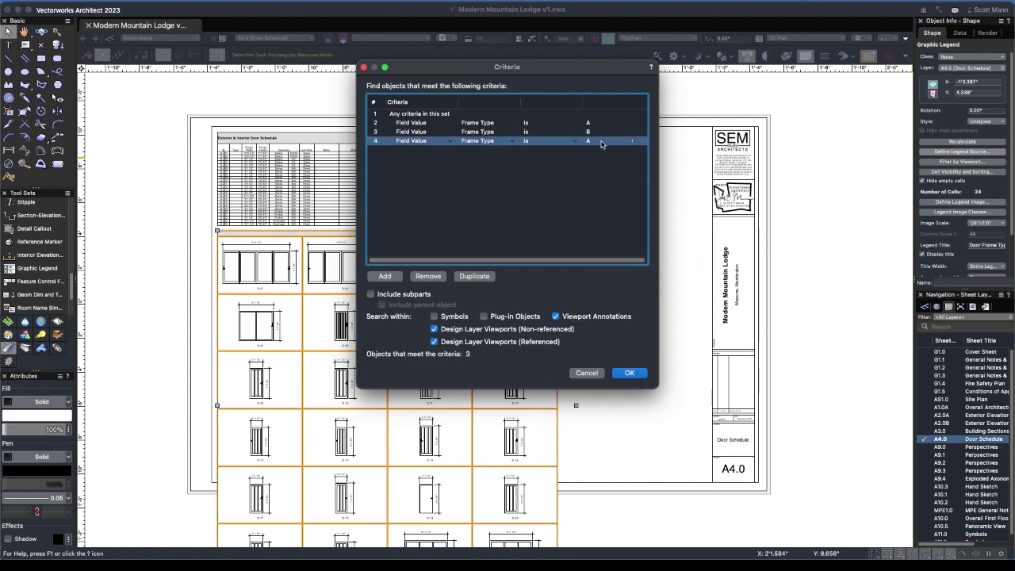
click(601, 142)
text(C)
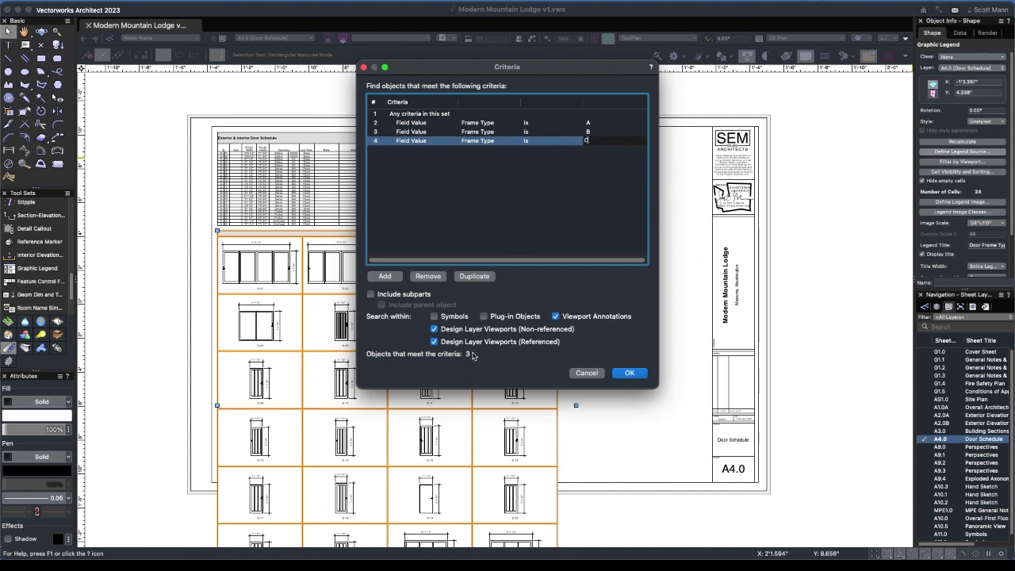
key(Return)
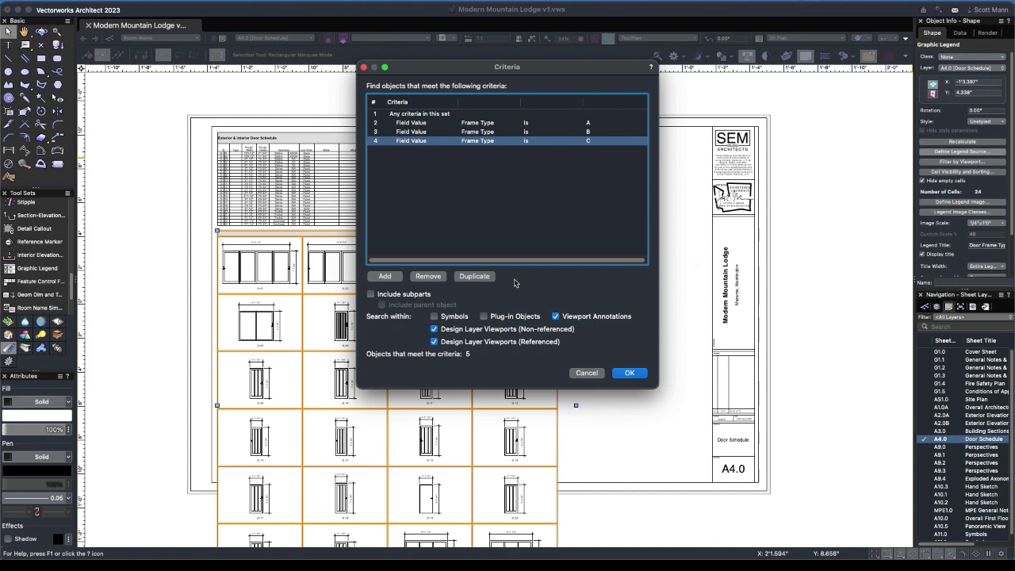
click(629, 372)
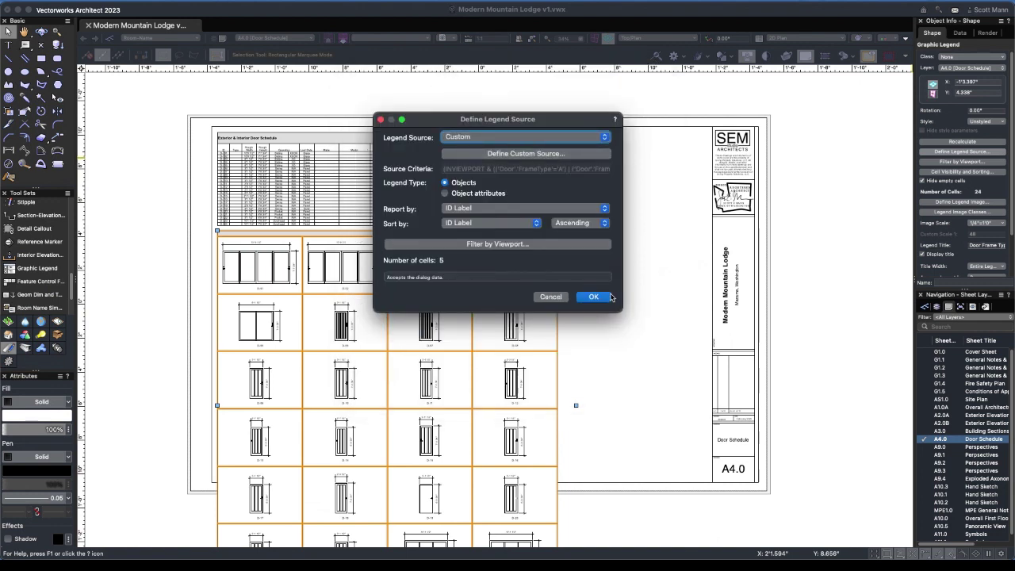
Step: Set both Report by and Sort by to Frame Type in Define Legend Source and confirm
click(567, 210)
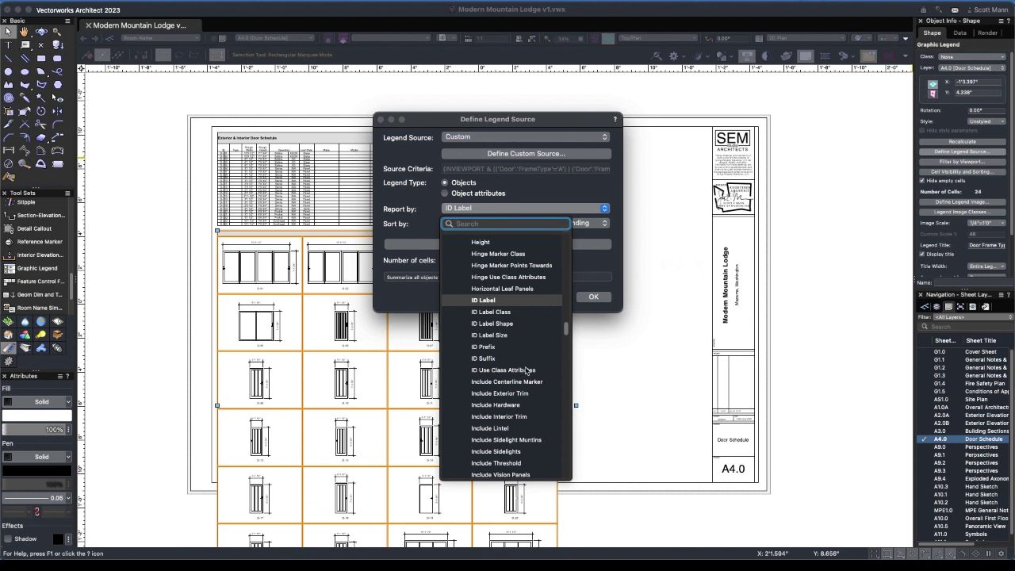
scroll(520, 376, up, 5)
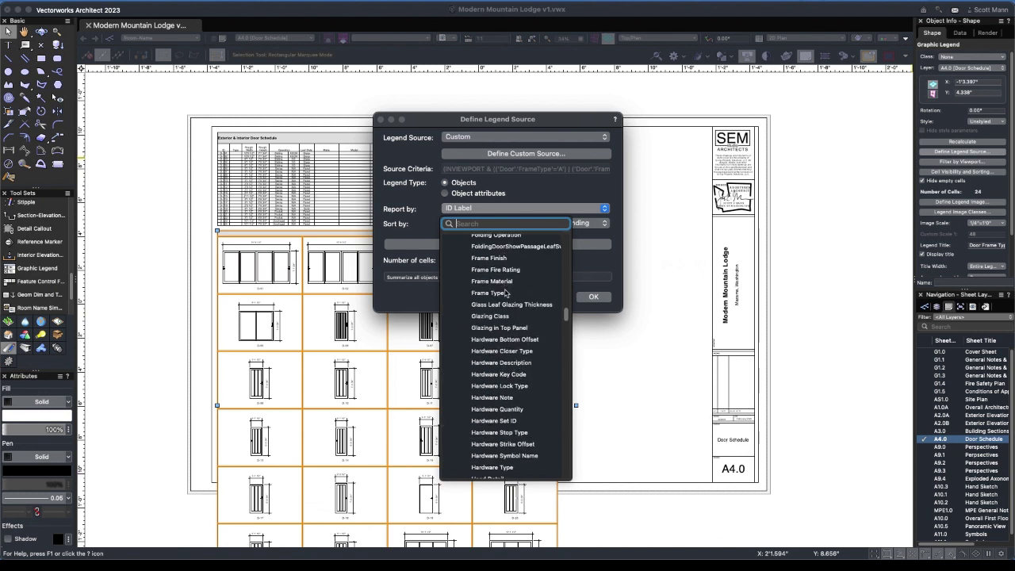
click(506, 293)
click(508, 223)
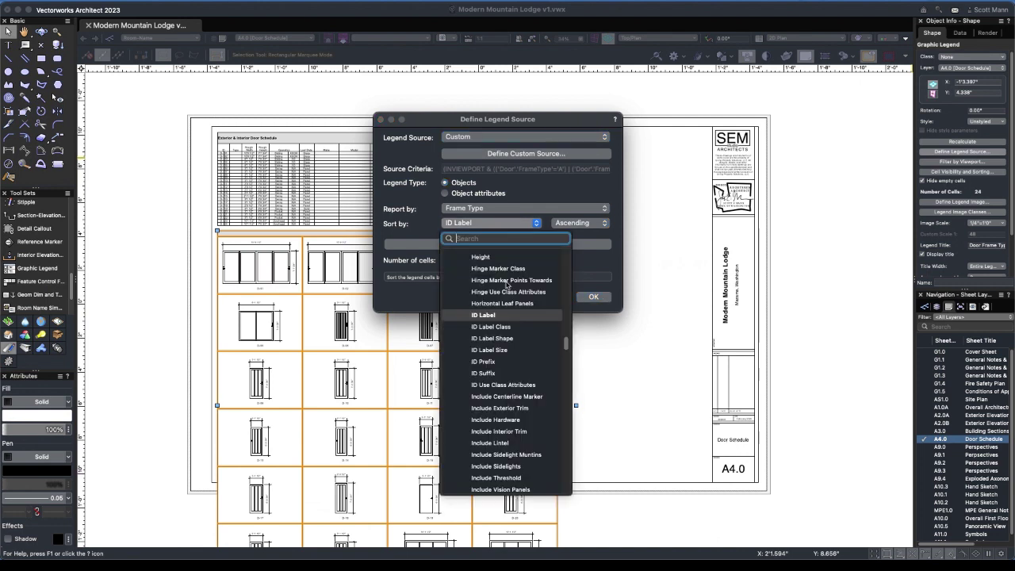
scroll(508, 311, up, 3)
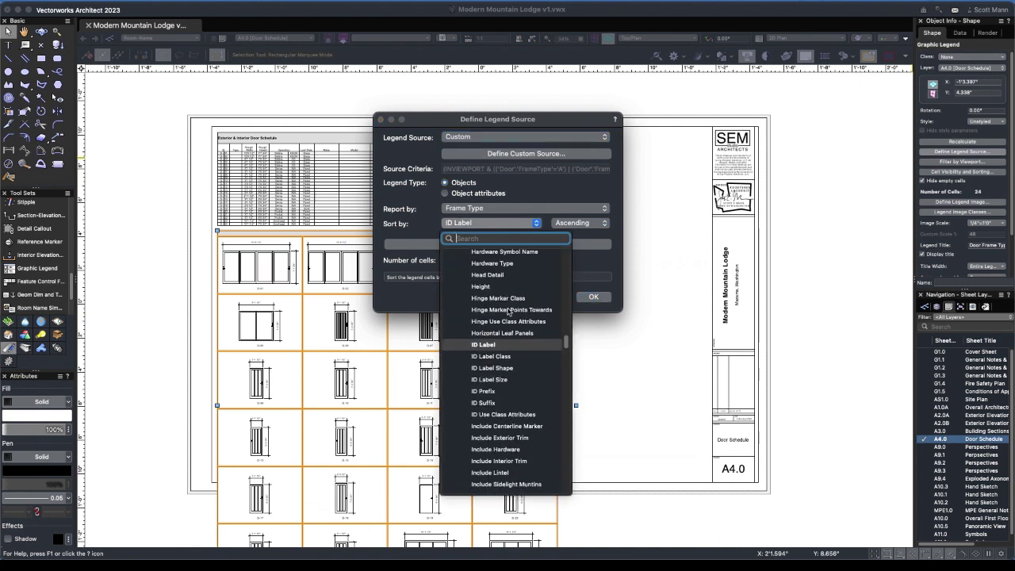
scroll(509, 311, up, 6)
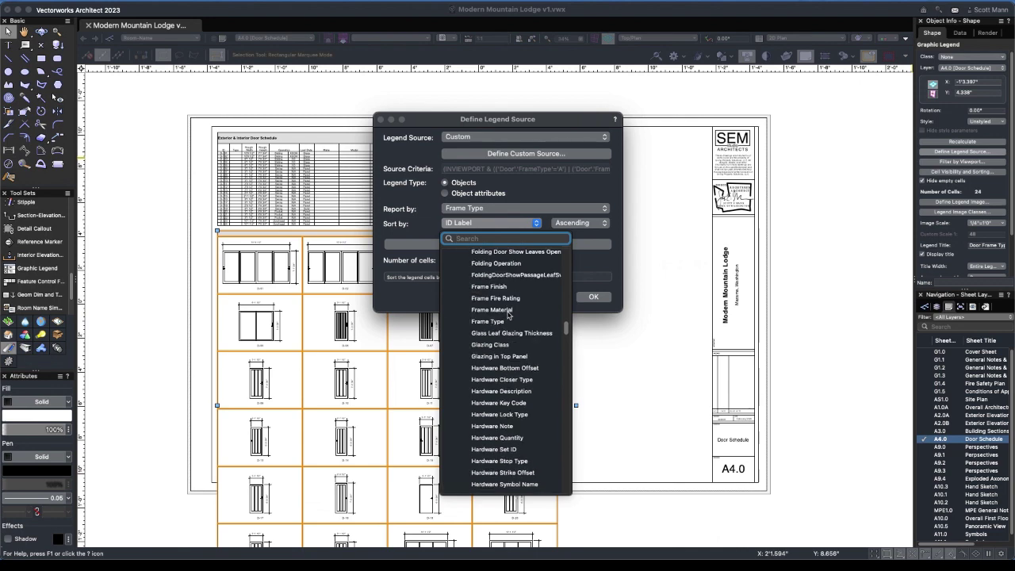
click(508, 321)
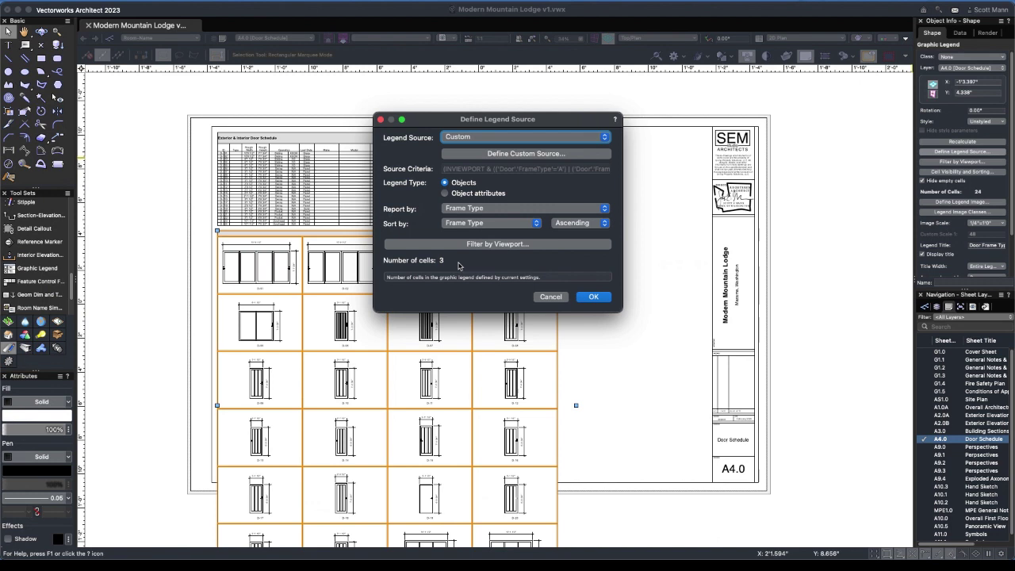
click(594, 296)
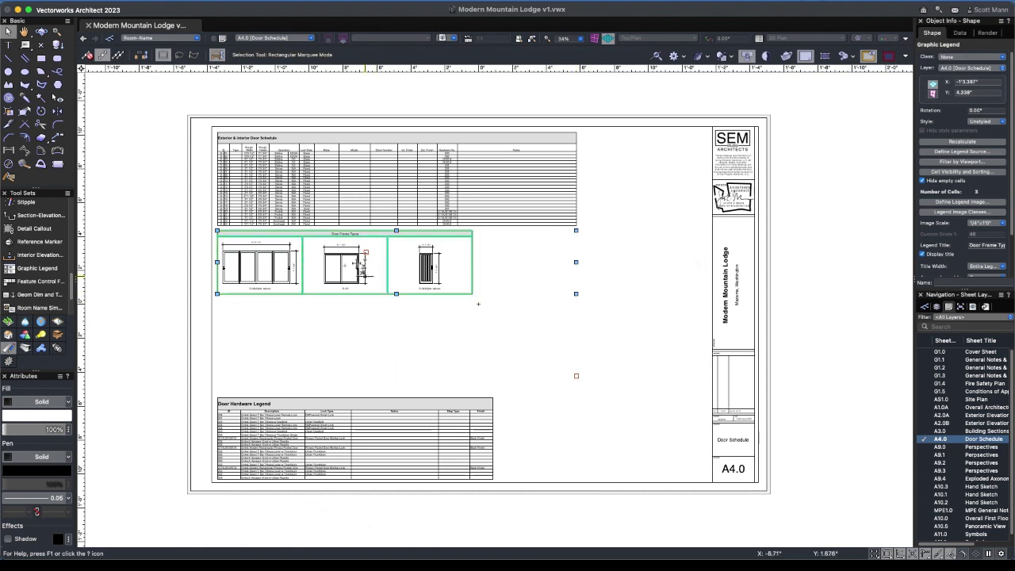
scroll(241, 286, up, 5)
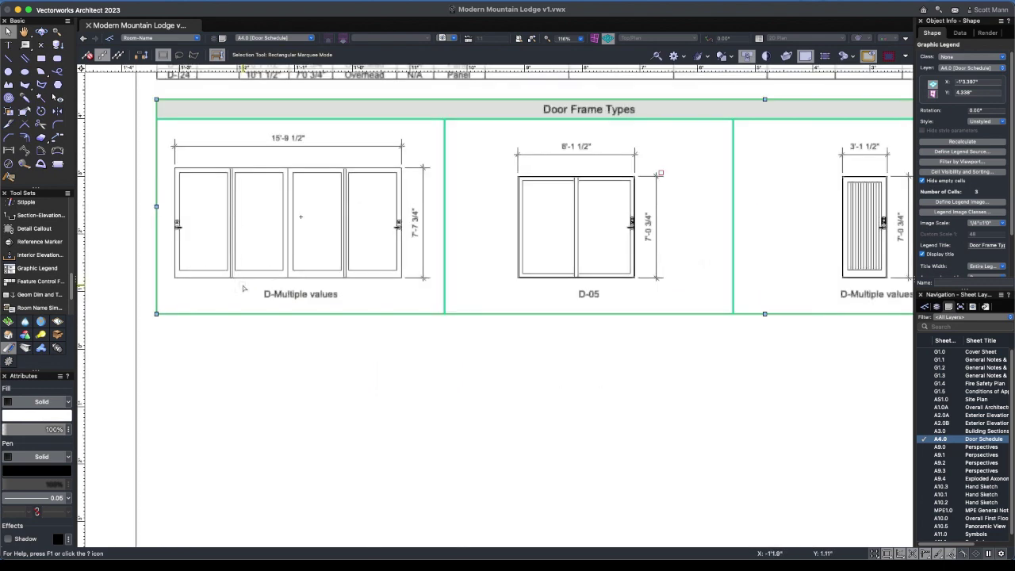
scroll(244, 288, up, 2)
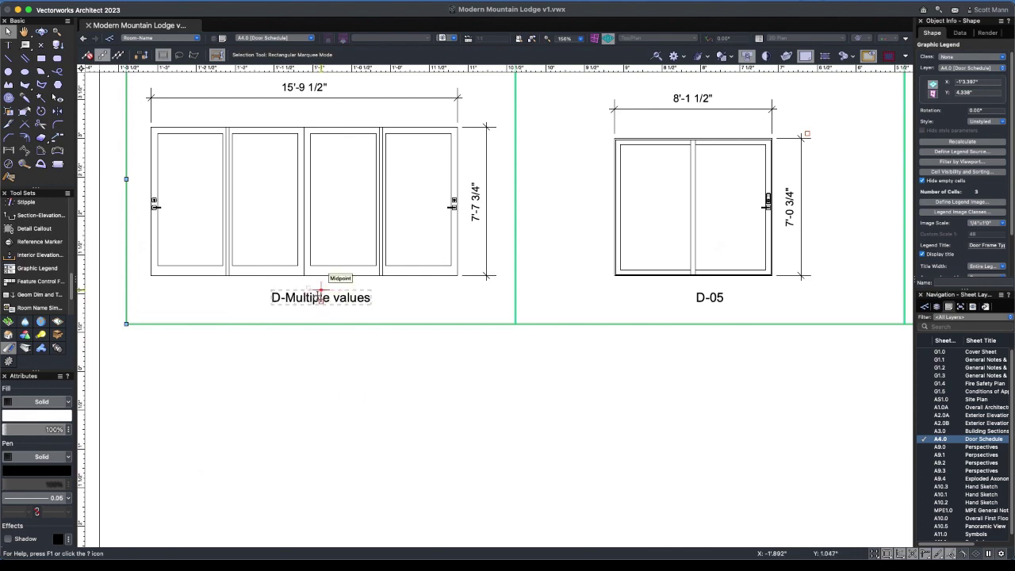
Step: Enter Edit cell layout on the Door Frame Types legend and select its image placeholder
key(h)
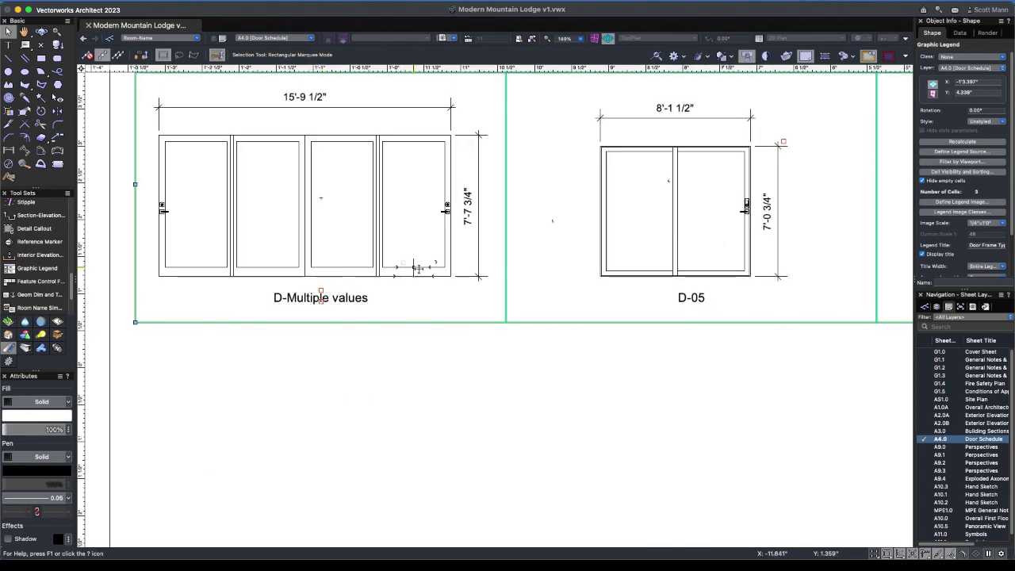
drag(438, 271, 335, 327)
scroll(337, 329, down, 2)
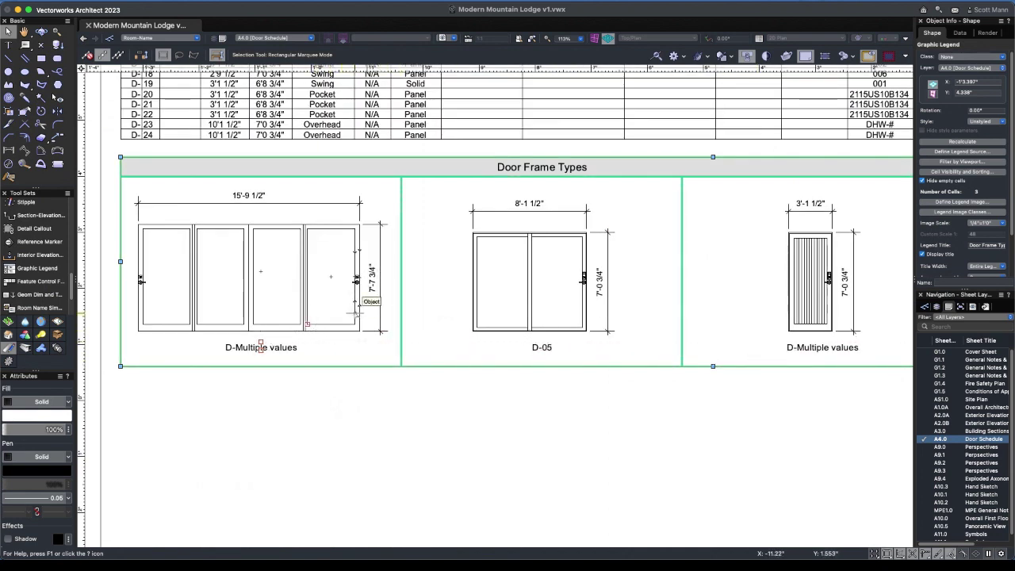
double_click(248, 195)
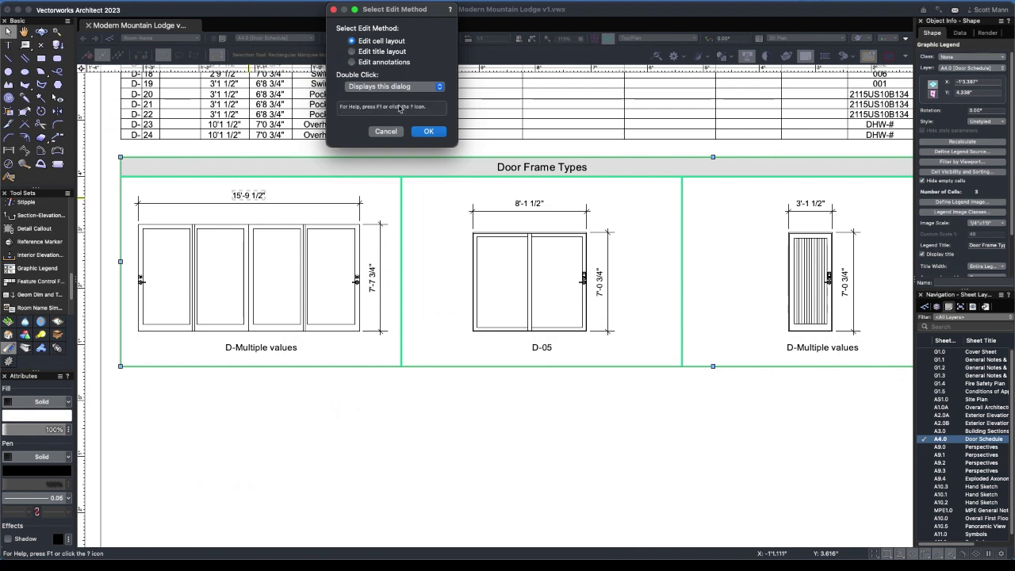
click(426, 132)
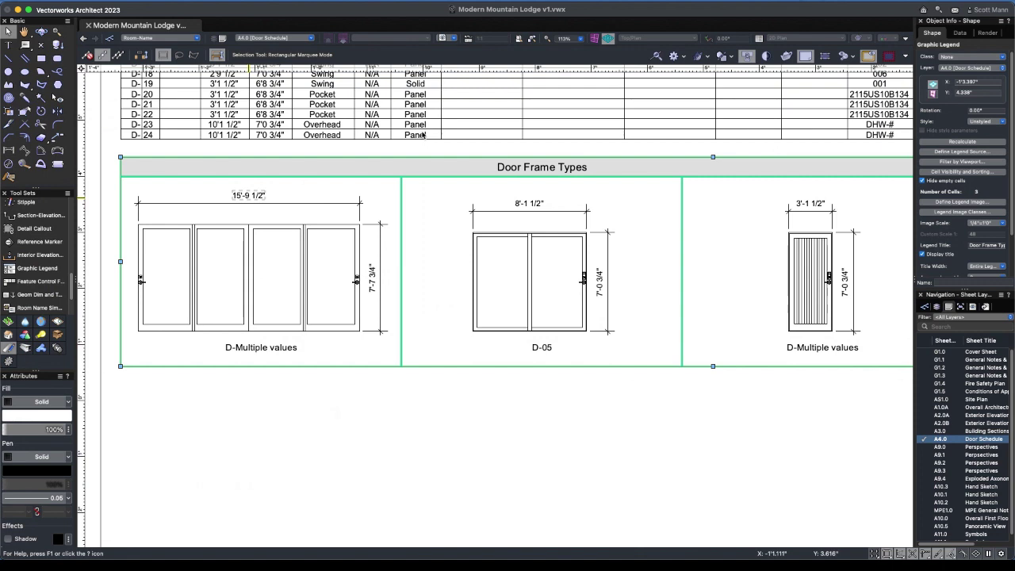
click(434, 212)
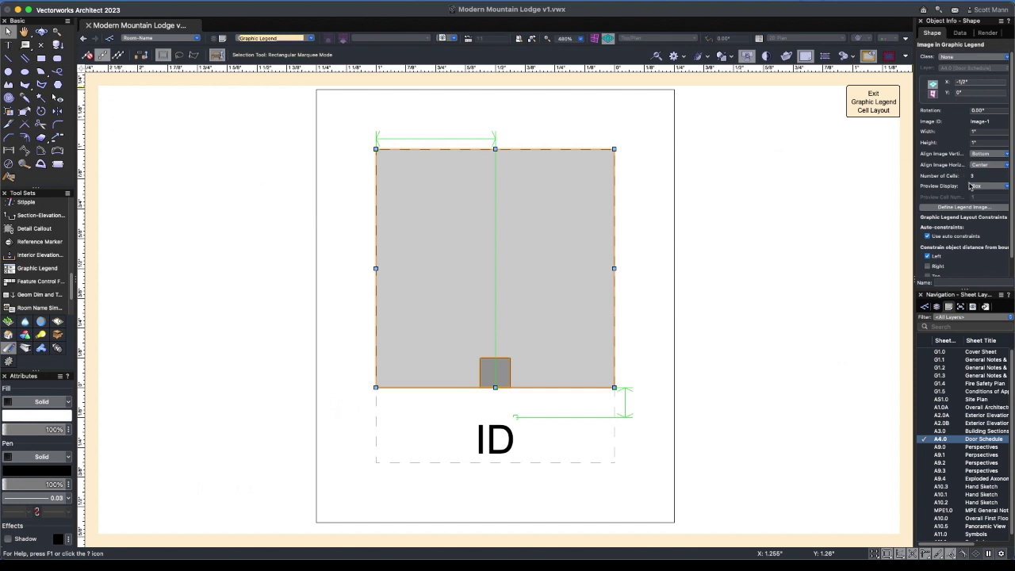
Step: Define the legend image as wireframe at 1/4"=1'0" with vertical and horizontal dimensions set to None
click(968, 208)
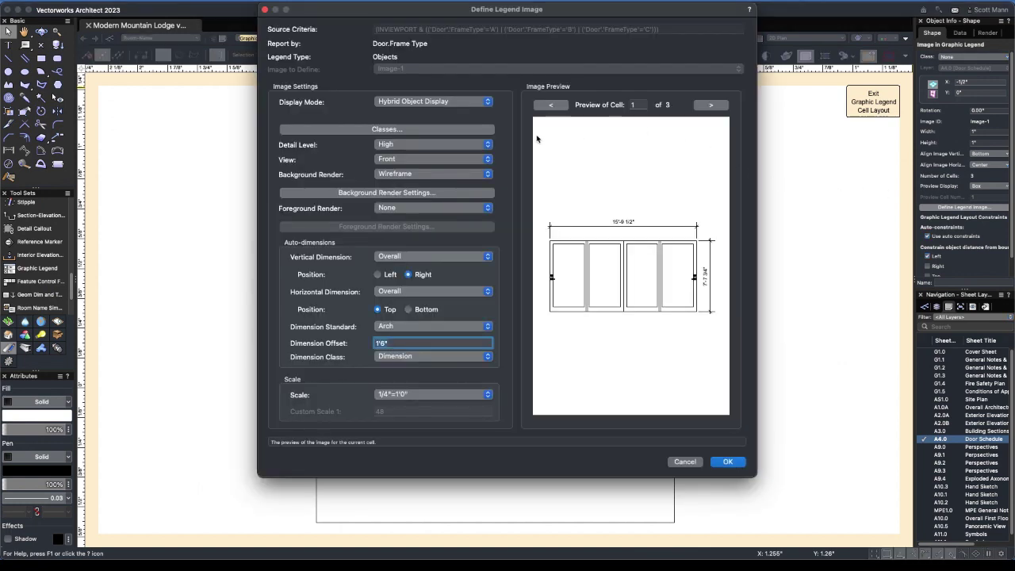
click(456, 175)
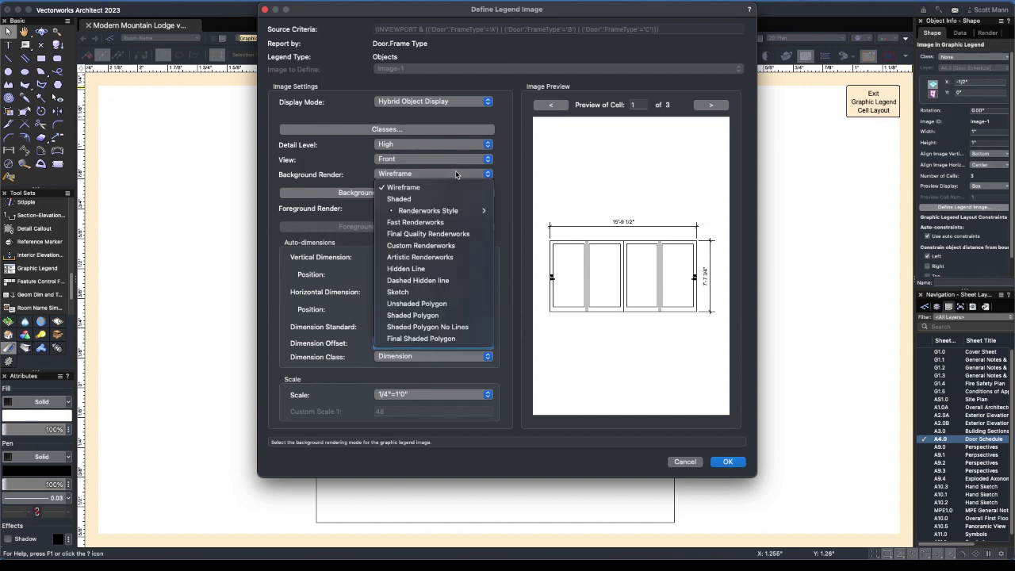
click(327, 174)
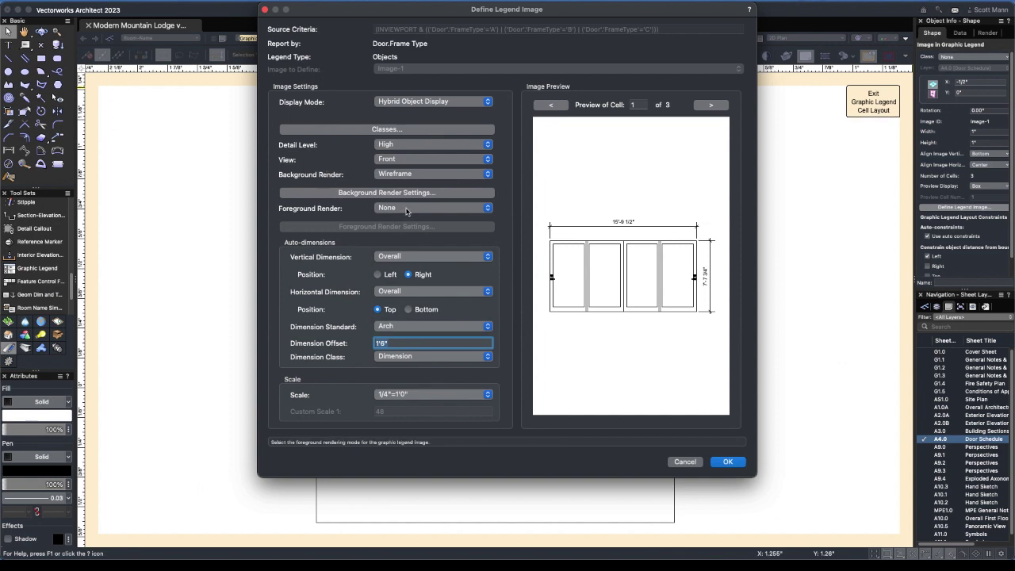
click(414, 256)
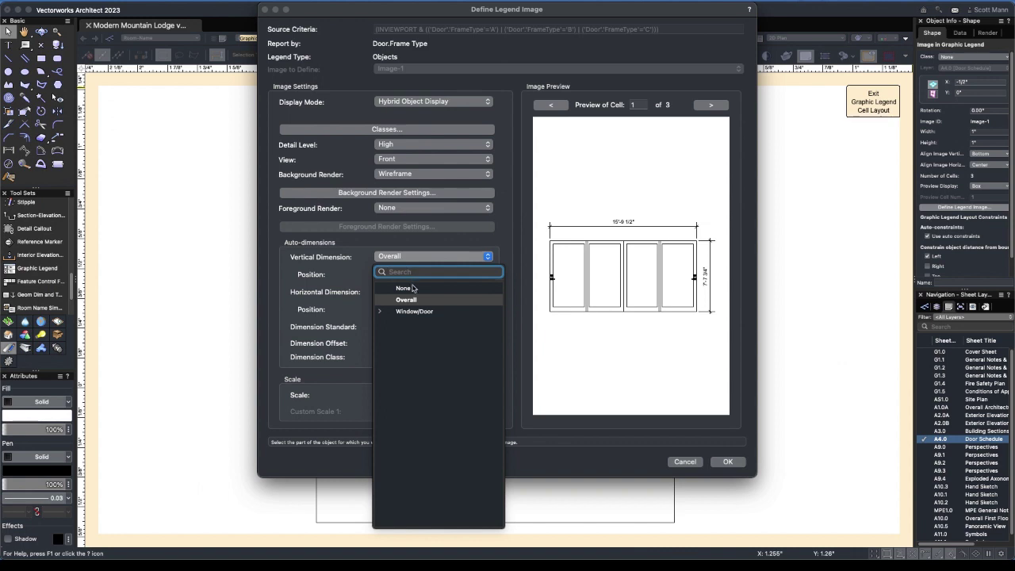
key(Escape)
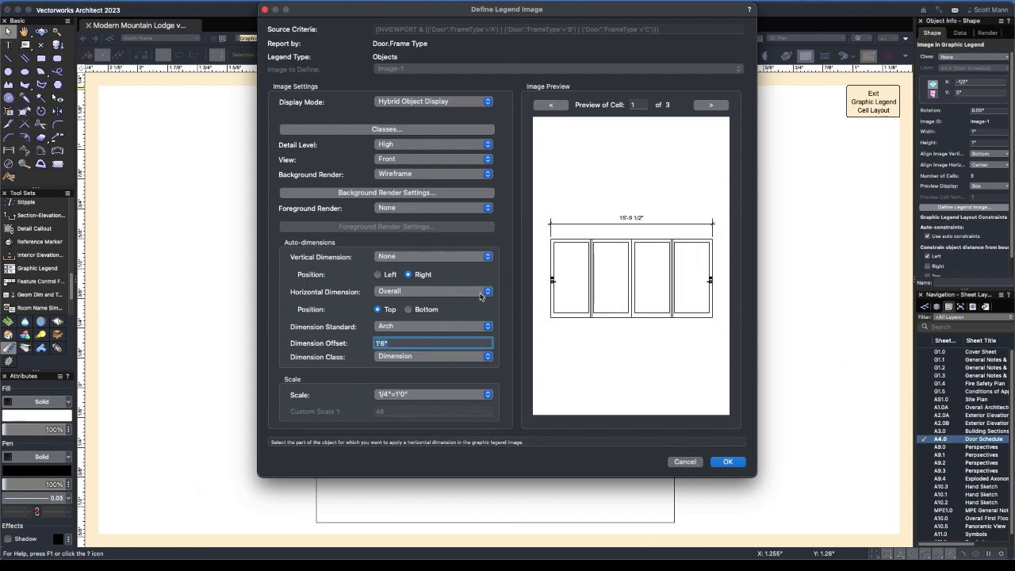
click(480, 294)
click(433, 325)
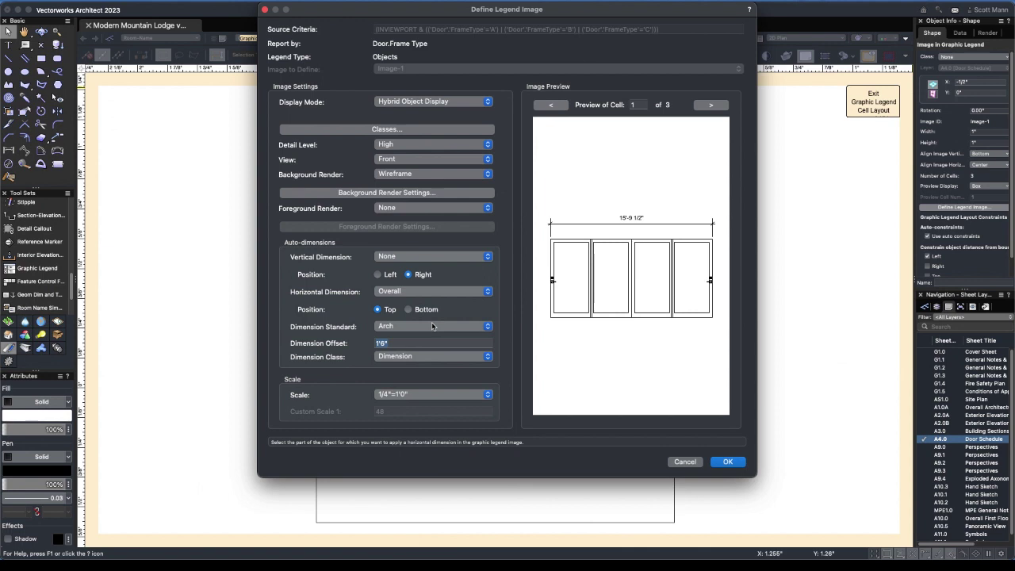
click(643, 232)
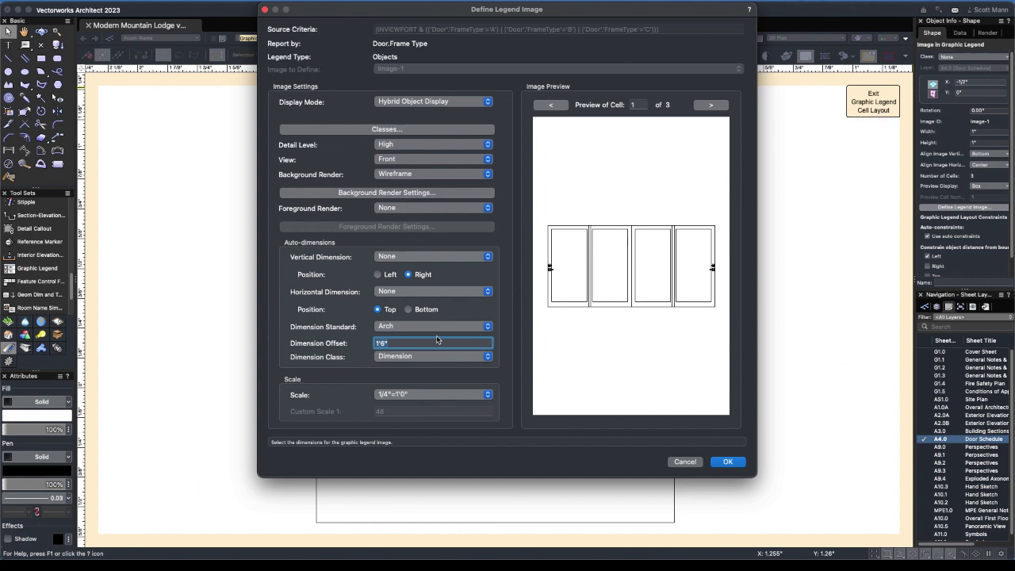
click(446, 395)
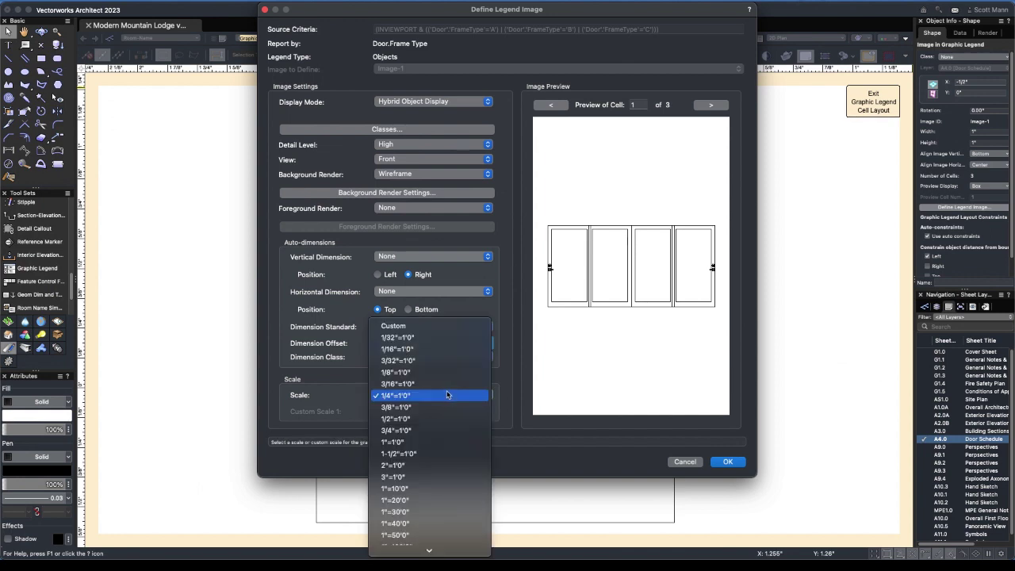
click(526, 391)
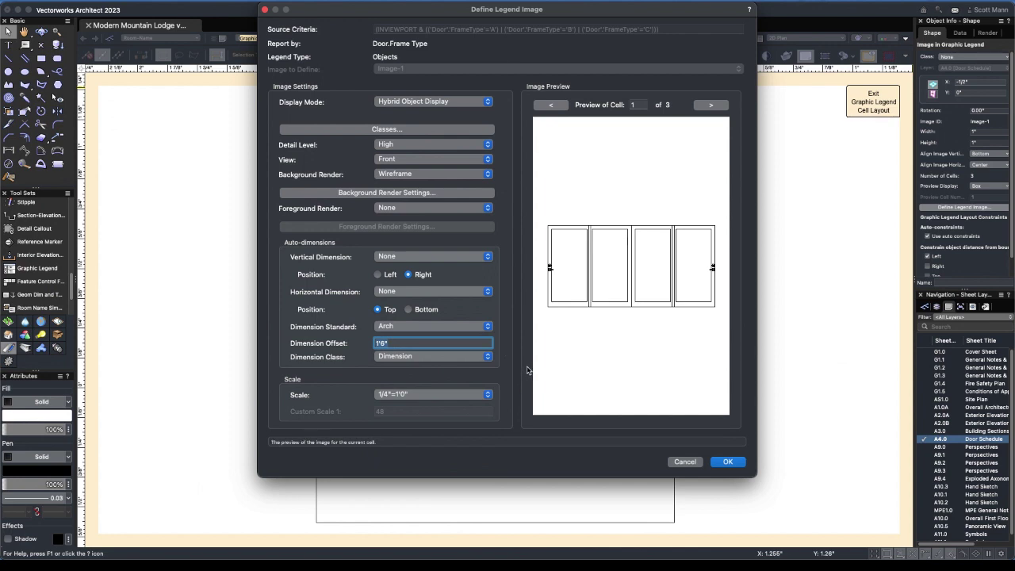
click(726, 461)
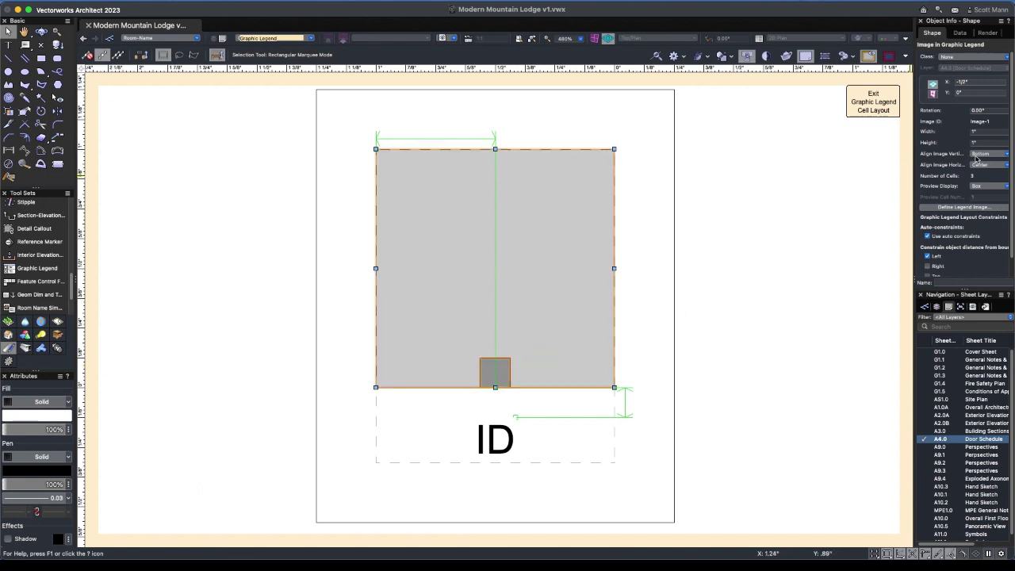
Step: Align the legend image to the bottom vertically and to the left horizontally
click(978, 155)
click(947, 164)
click(974, 165)
click(980, 175)
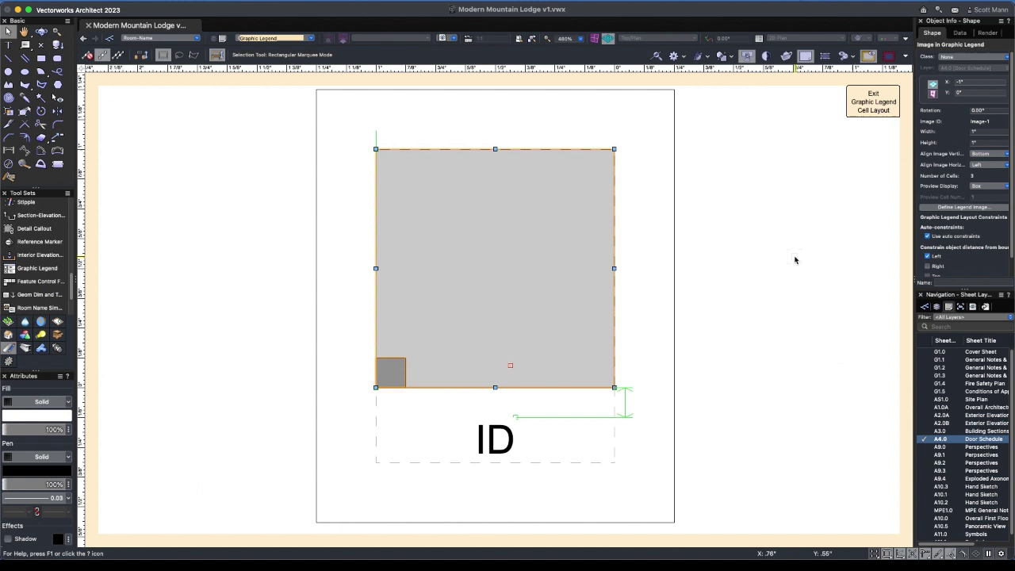
Step: Move the ID label to the cell's lower left, make it static and unconstrained, and copy it downward
click(479, 435)
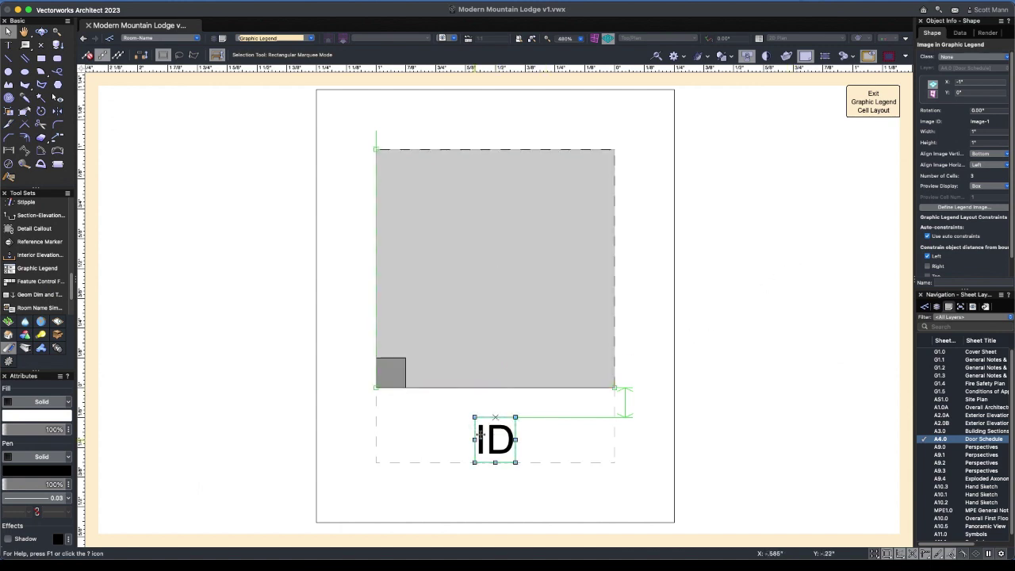
drag(479, 436, 377, 485)
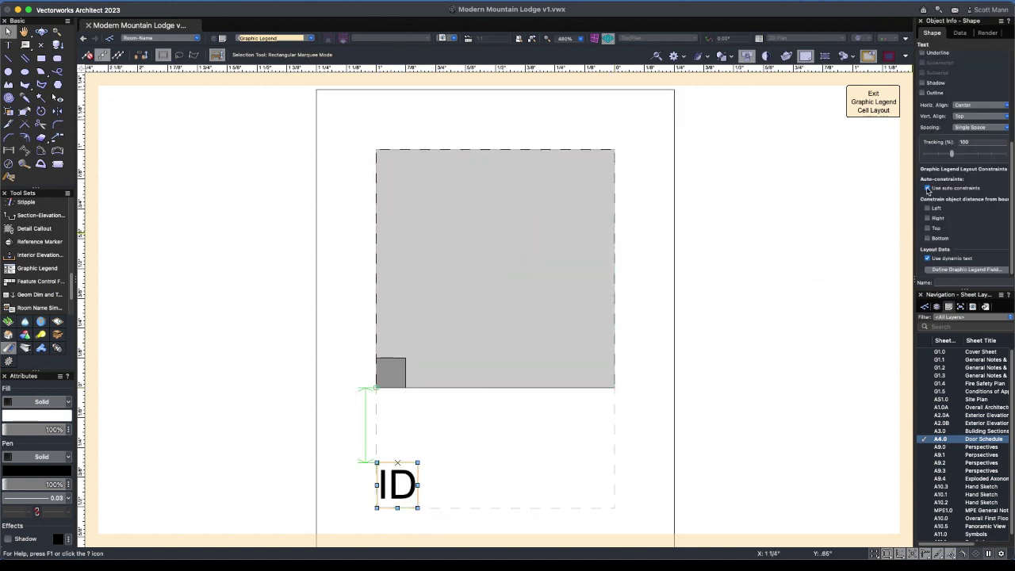
click(928, 188)
click(927, 259)
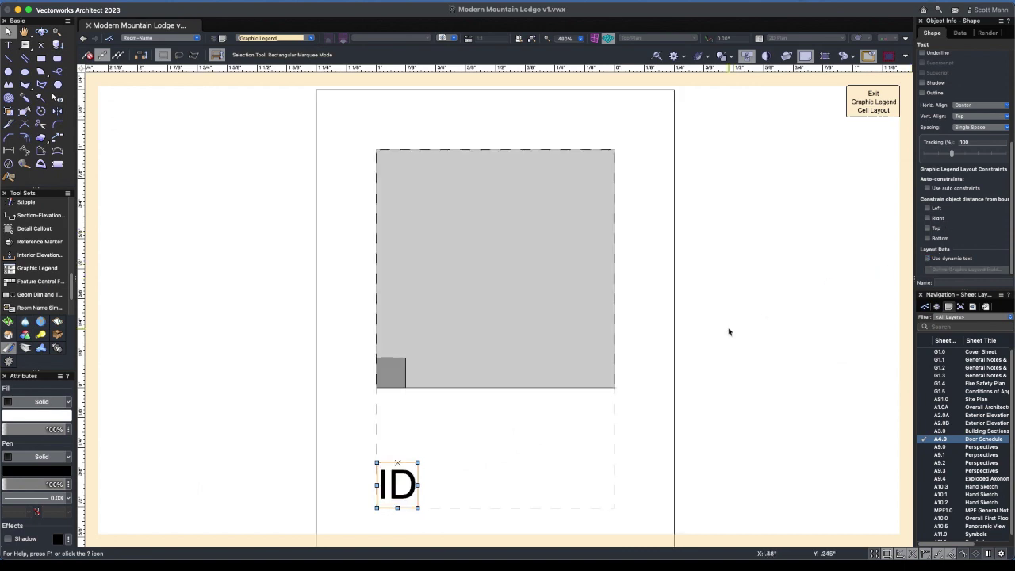
key(h)
mouse_move(405, 431)
mouse_down()
mouse_move(408, 340)
mouse_move(392, 301)
mouse_move(352, 329)
mouse_up()
key(x)
click(349, 370)
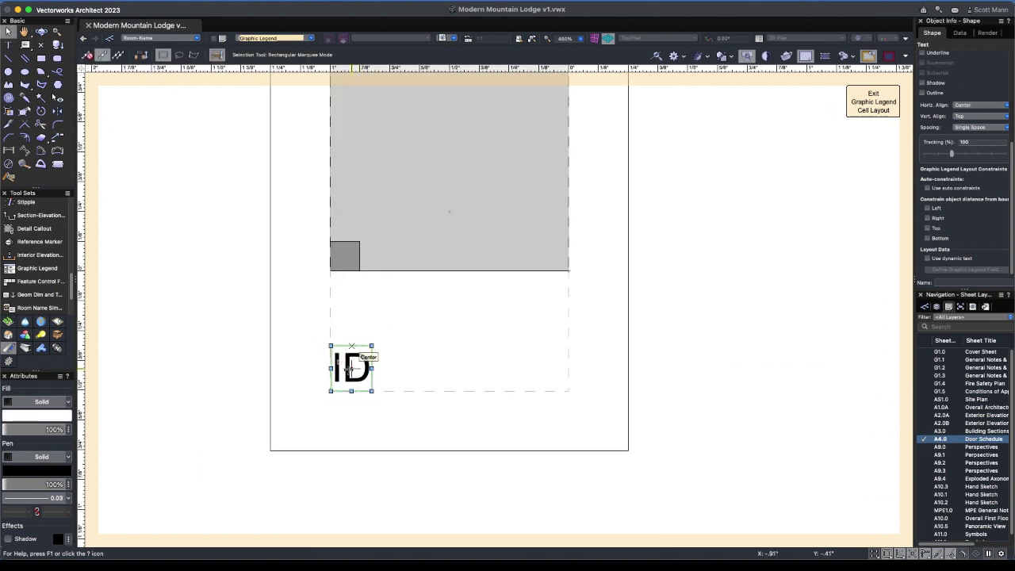
drag(349, 369, 353, 486)
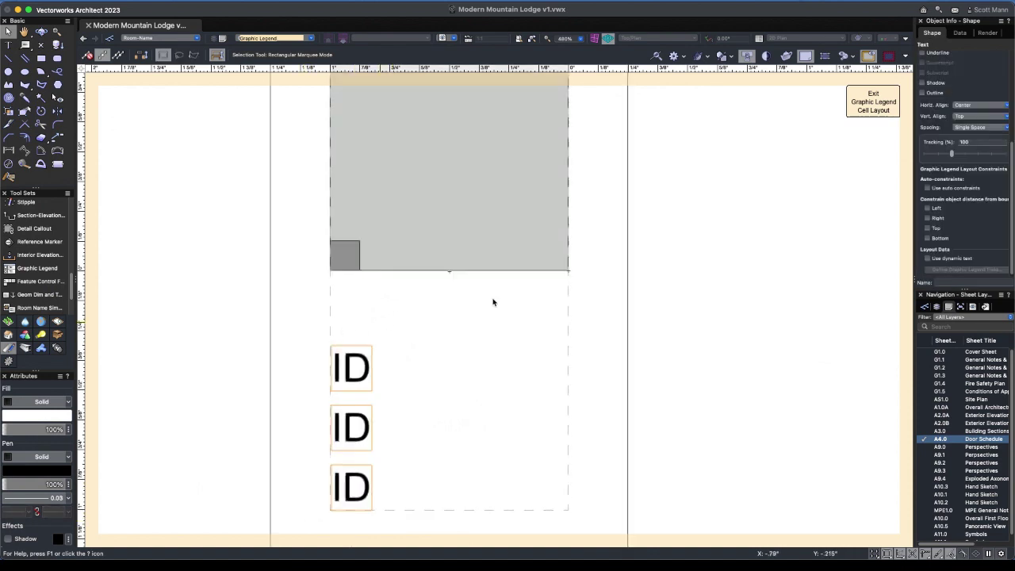
Step: Left-align the three stacked ID labels
key(super+a)
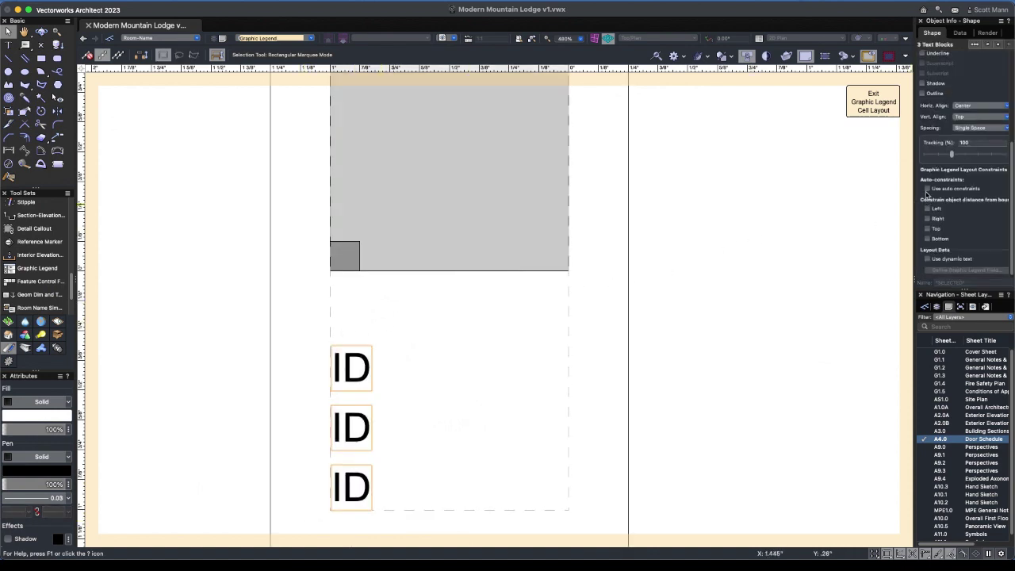
click(960, 109)
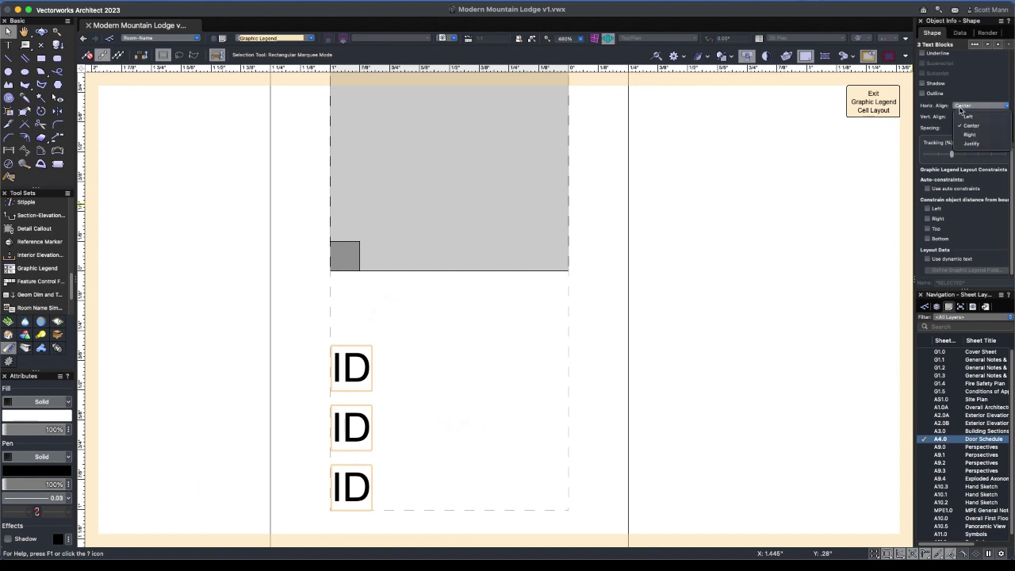
click(963, 107)
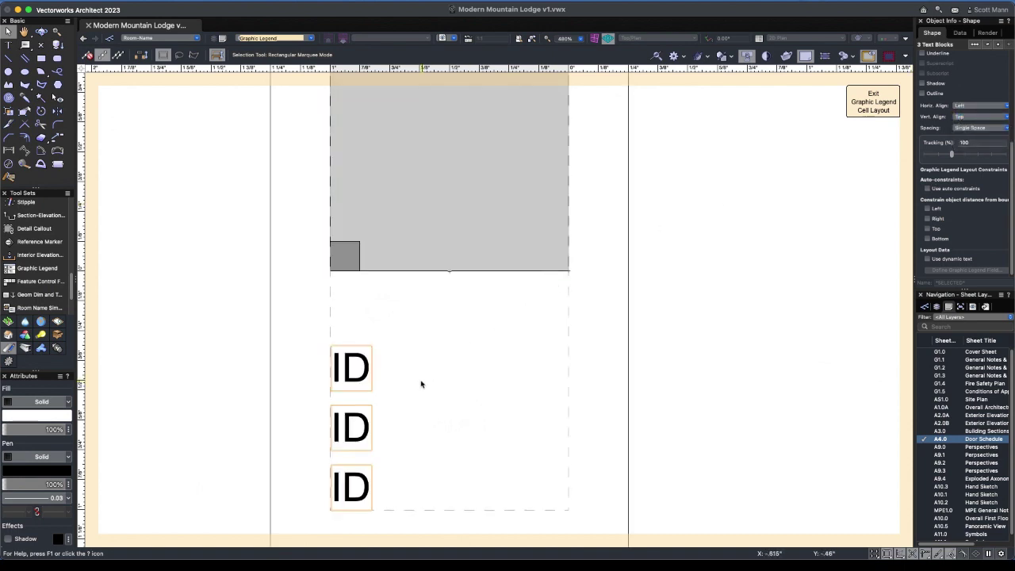
Step: Retype the three labels as 'Frame Type', 'Operation' and 'Material'
double_click(349, 371)
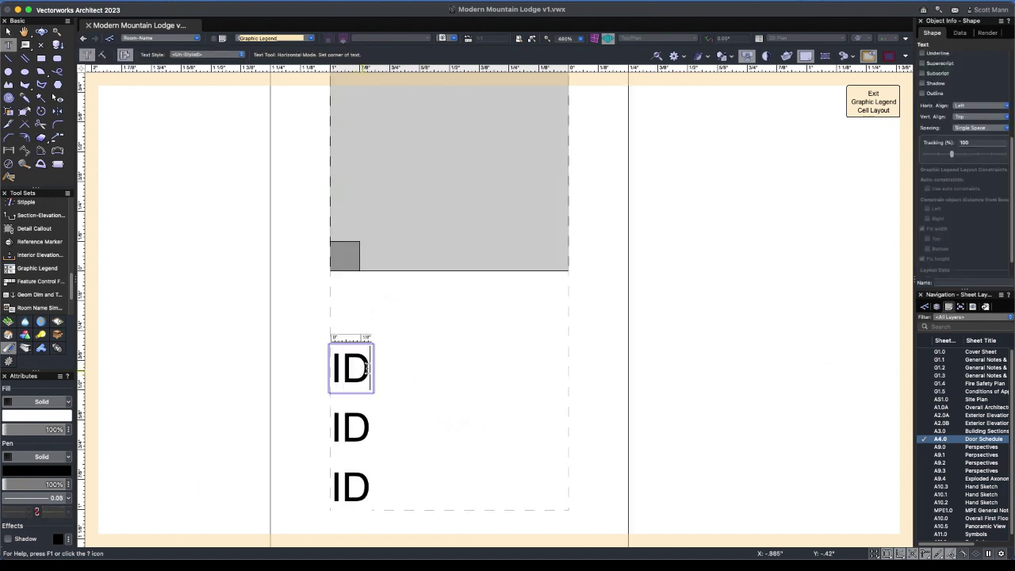
drag(364, 371, 311, 371)
text(Fra)
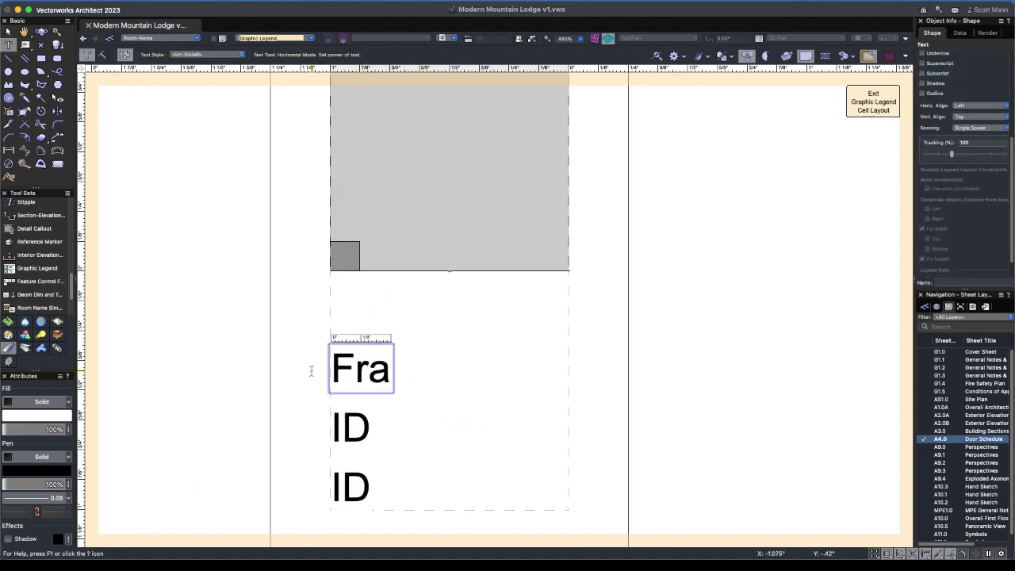
text(me )
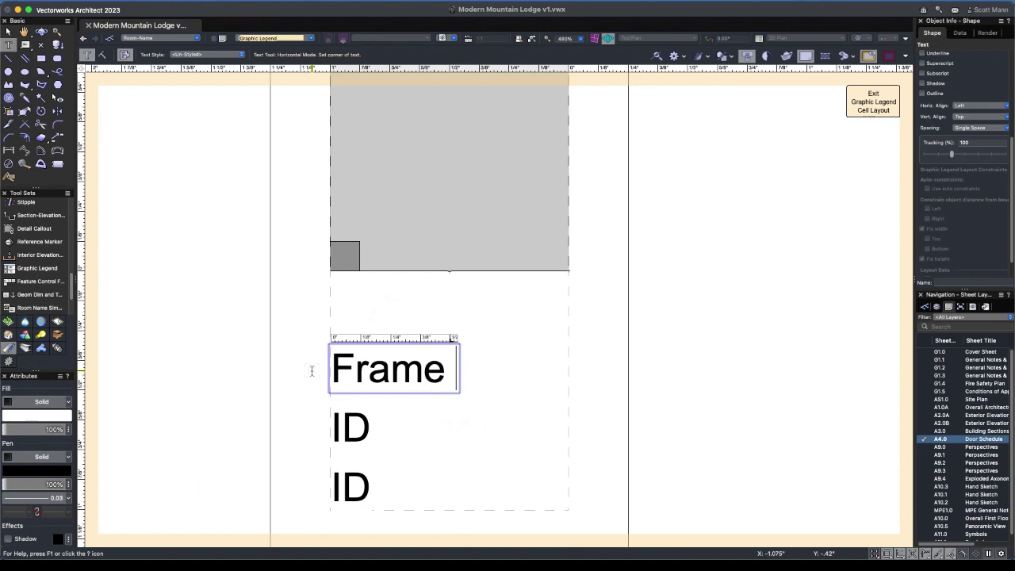
text(Type)
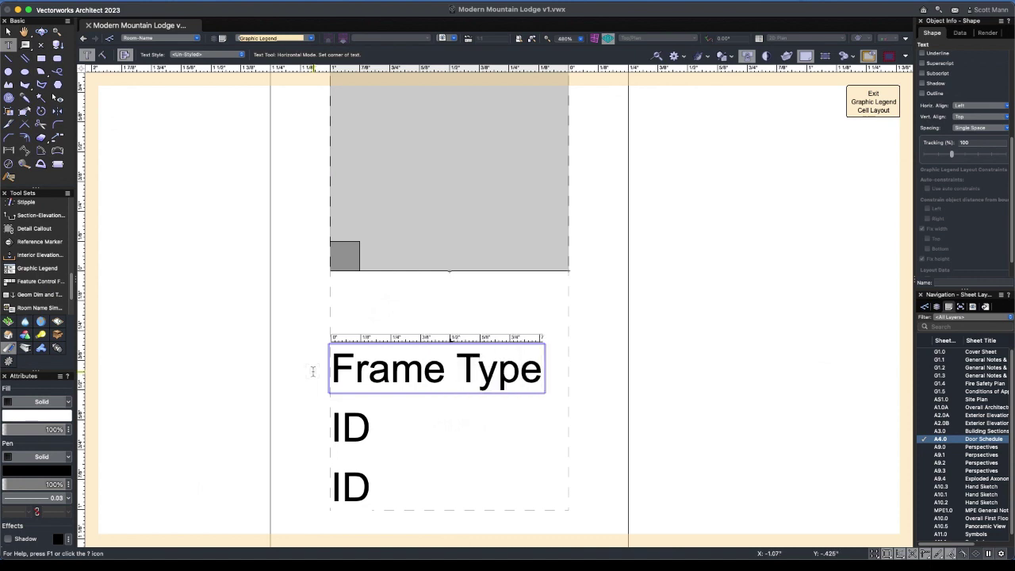
click(357, 428)
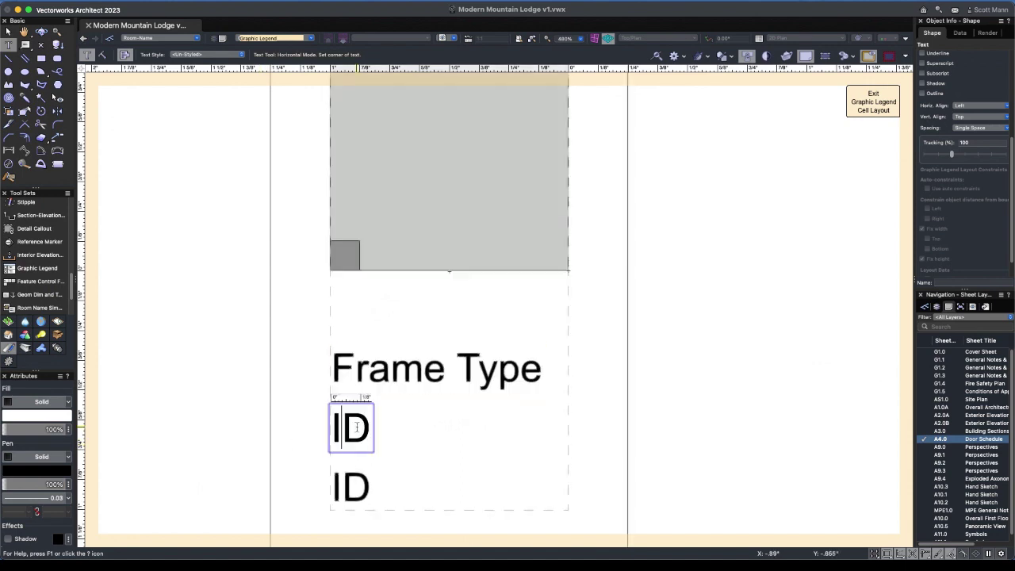
drag(363, 428, 315, 426)
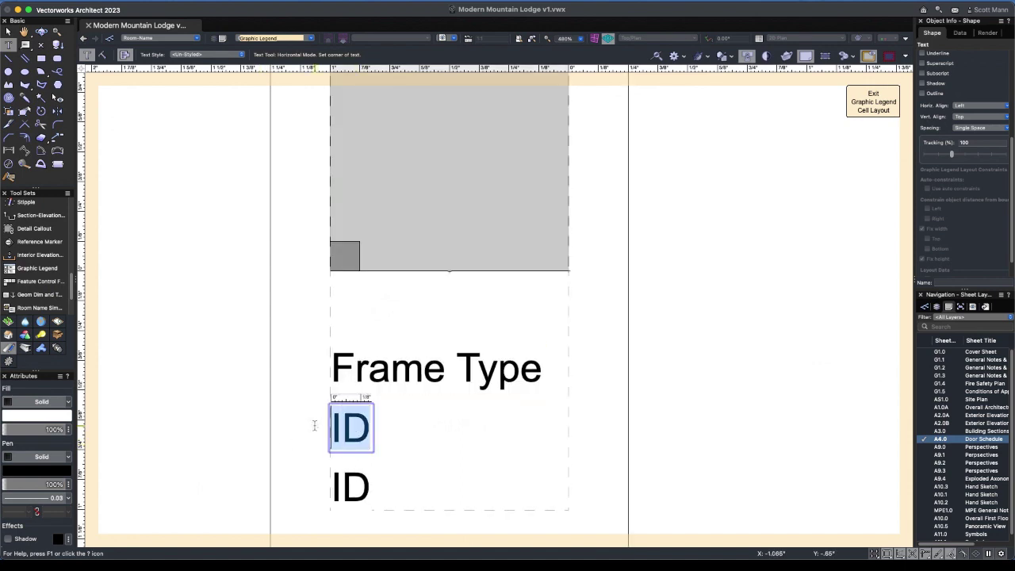
text(Ope)
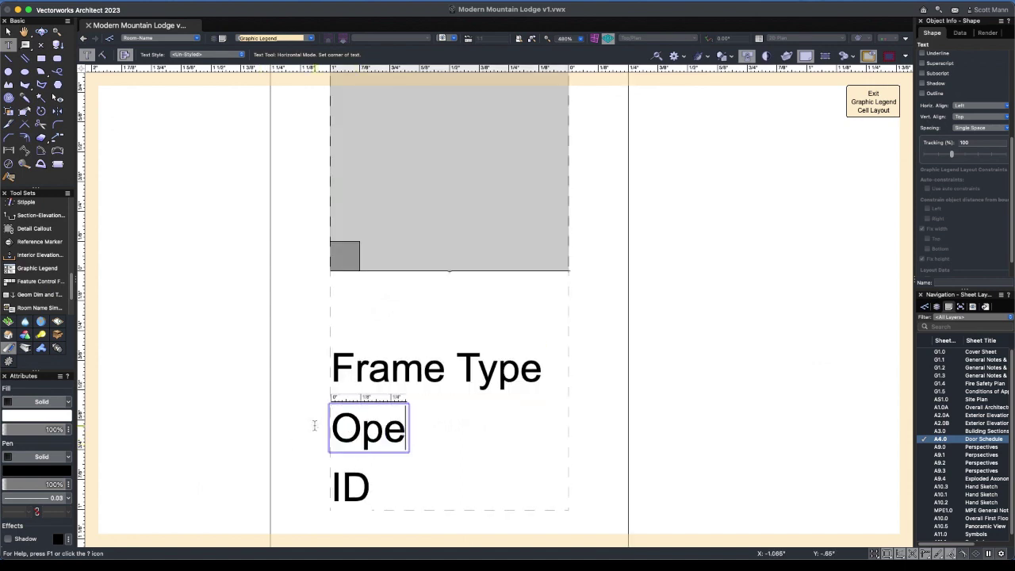
text(ration)
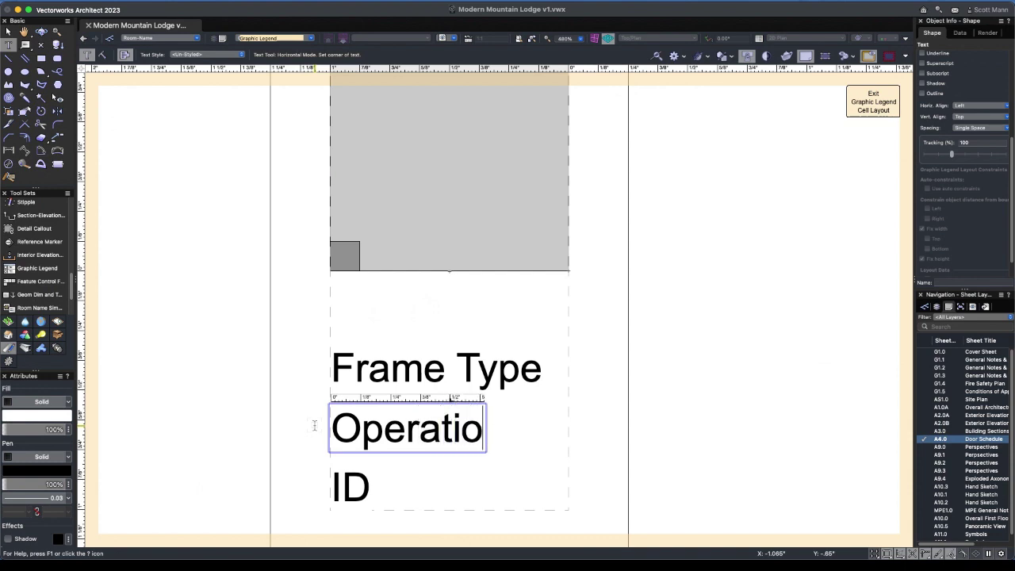
click(367, 488)
drag(367, 488, 318, 487)
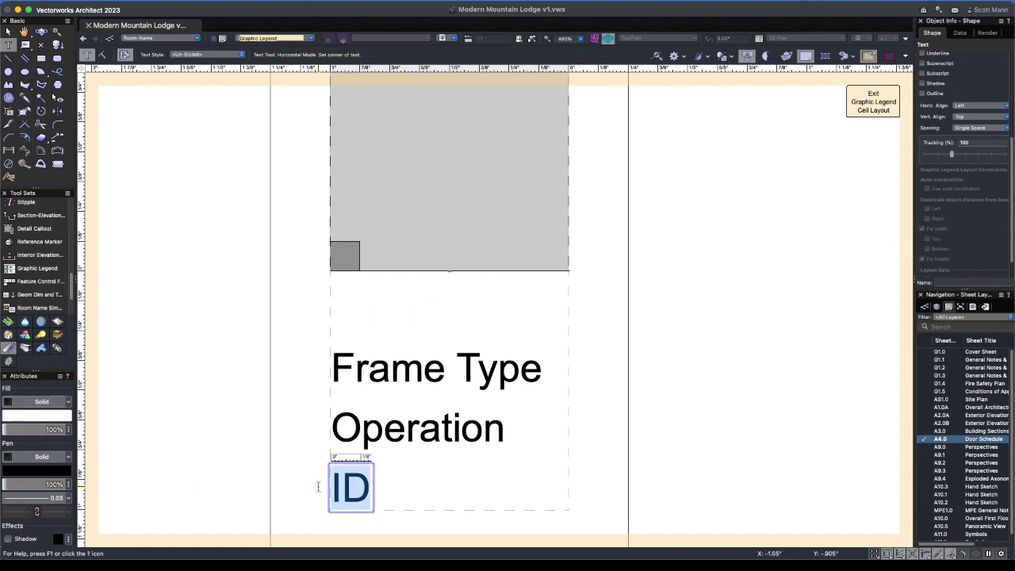
text(Ma)
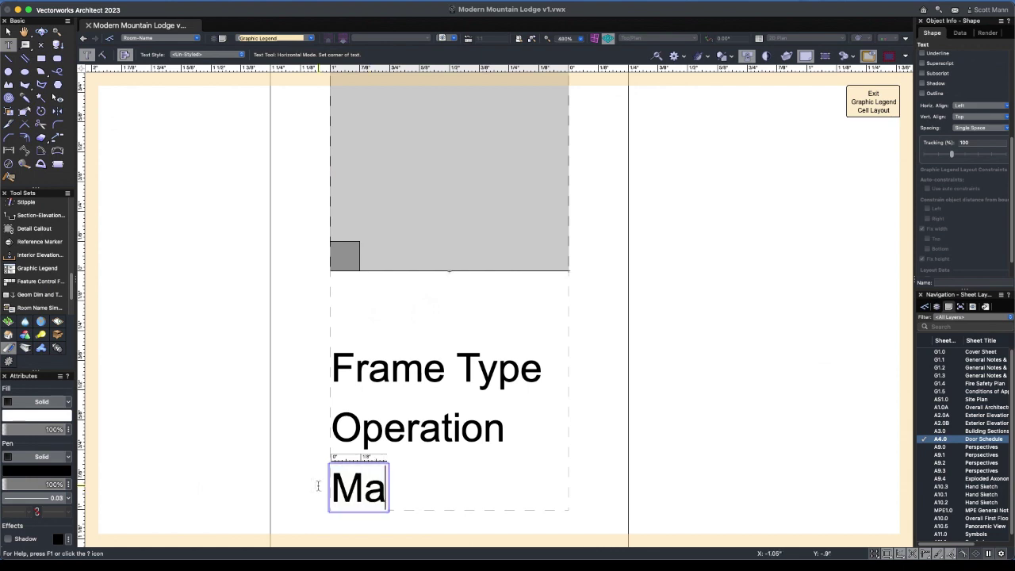
text(terial)
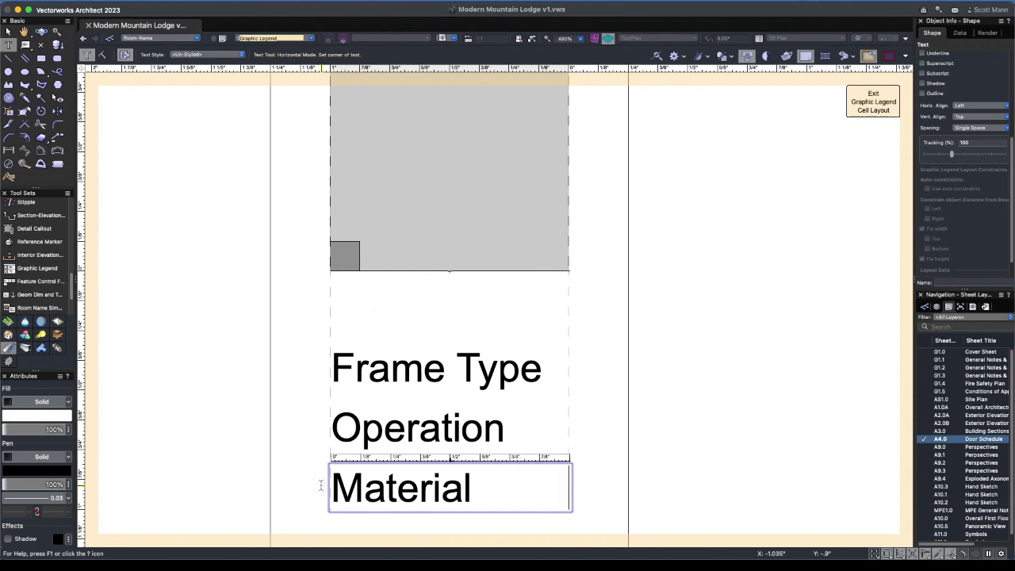
key(Escape)
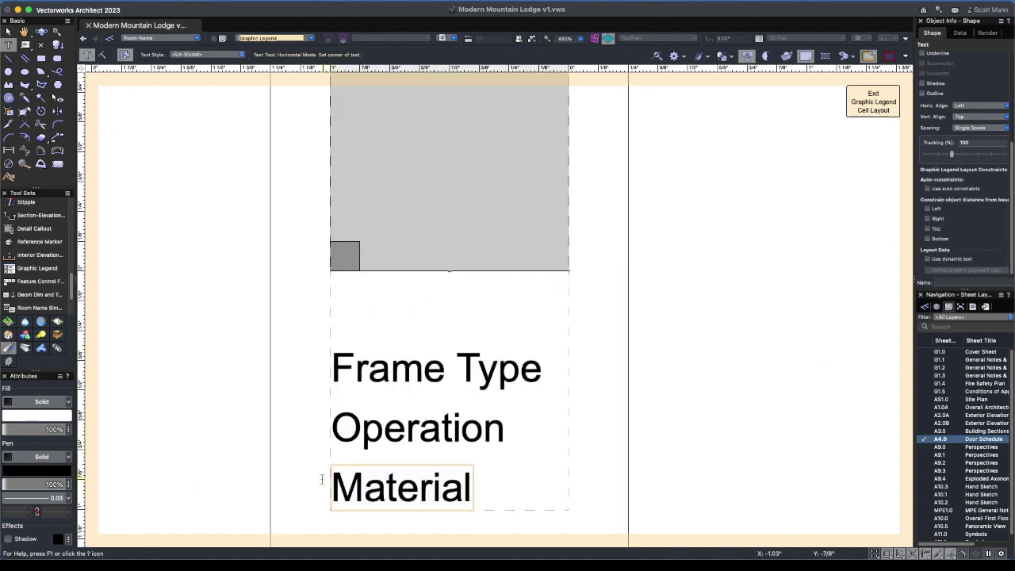
Step: Duplicate the Frame Type, Operation and Material labels to the right and turn on dynamic text for the copied Frame Type
key(x)
drag(291, 325, 621, 534)
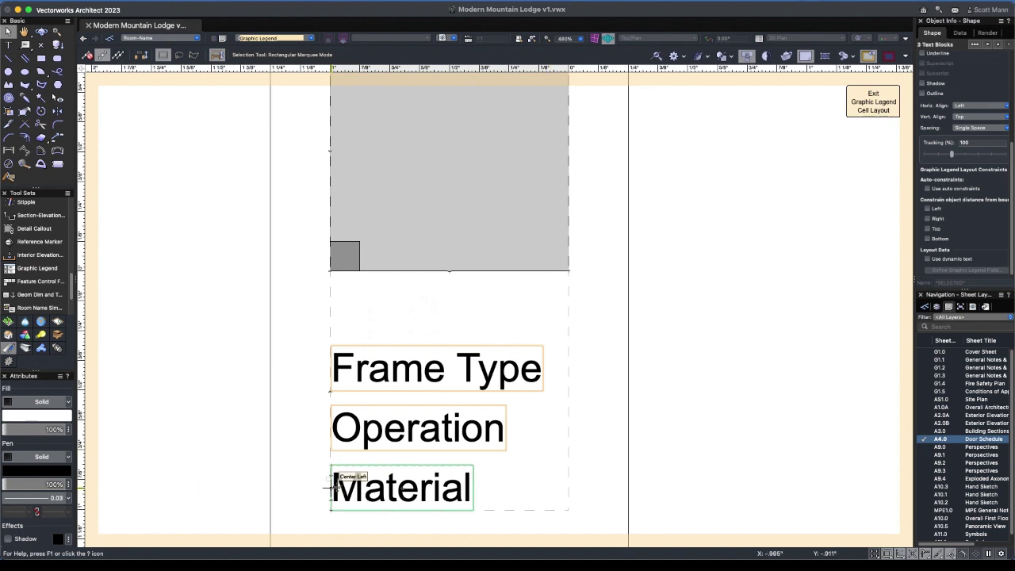
drag(333, 488, 588, 485)
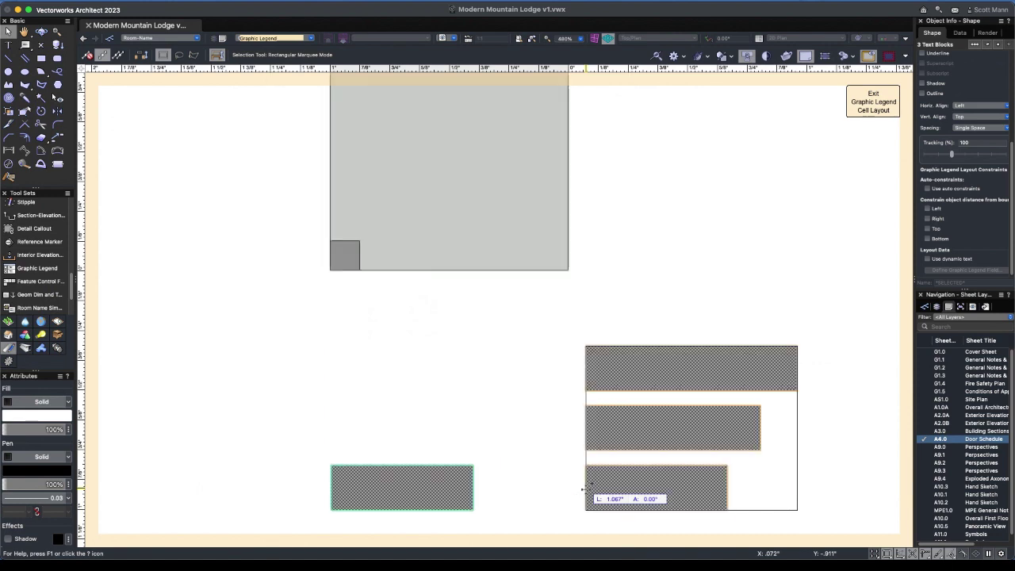
click(568, 447)
click(638, 379)
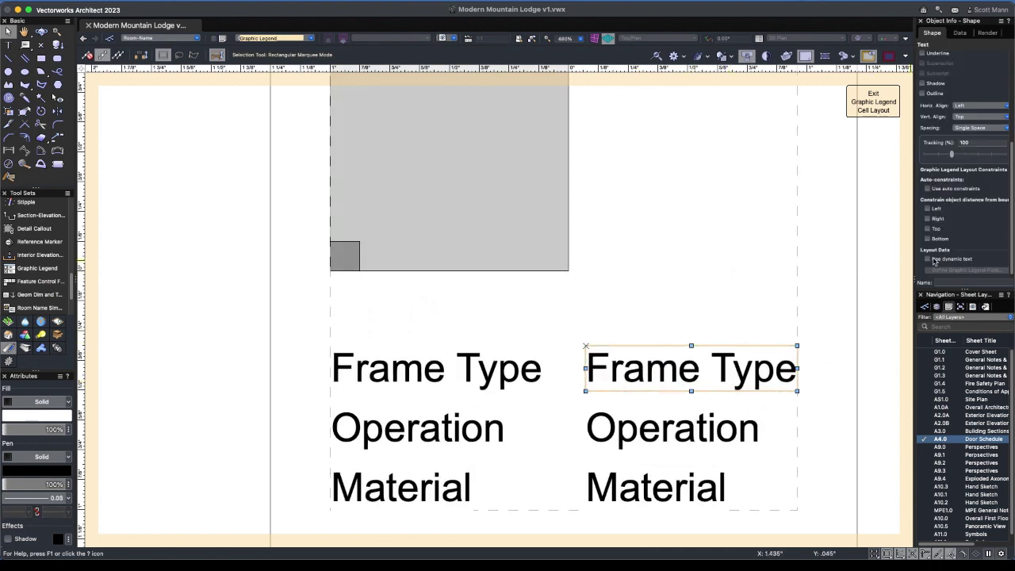
click(928, 260)
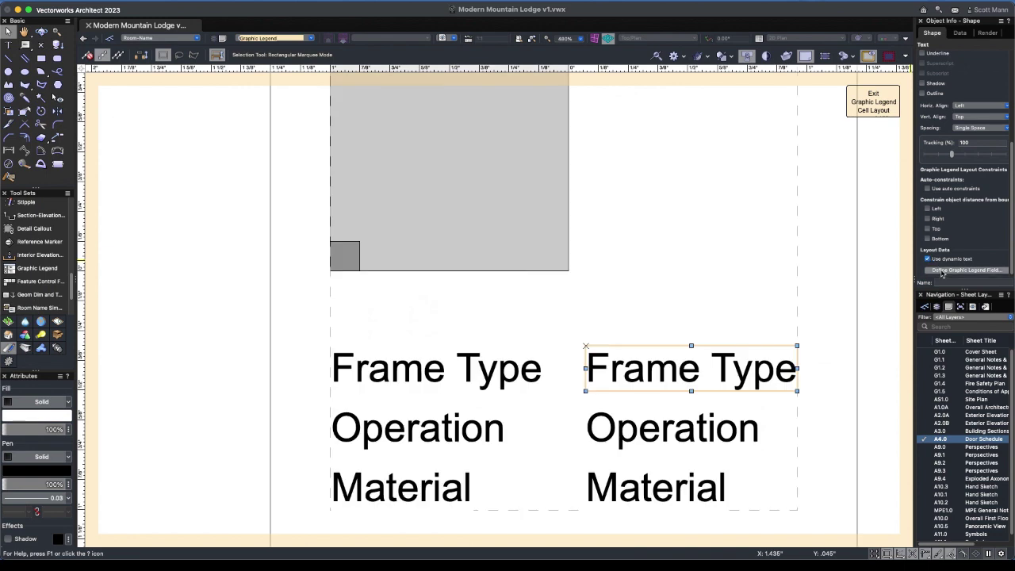
Step: Link the right-hand Frame Type text to the door's Frame Type parameter (#Door#.#FrameType#)
click(942, 271)
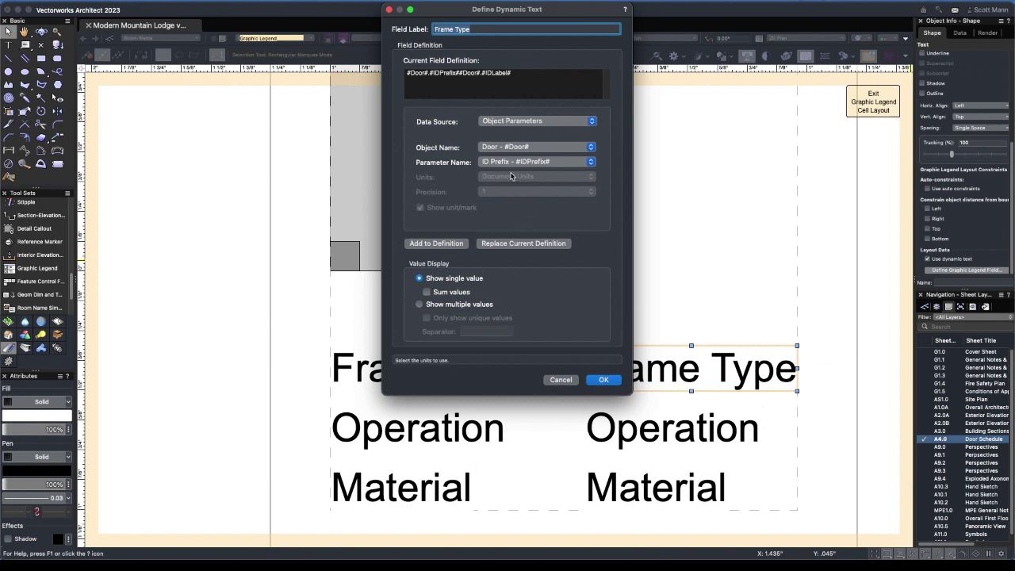
click(517, 162)
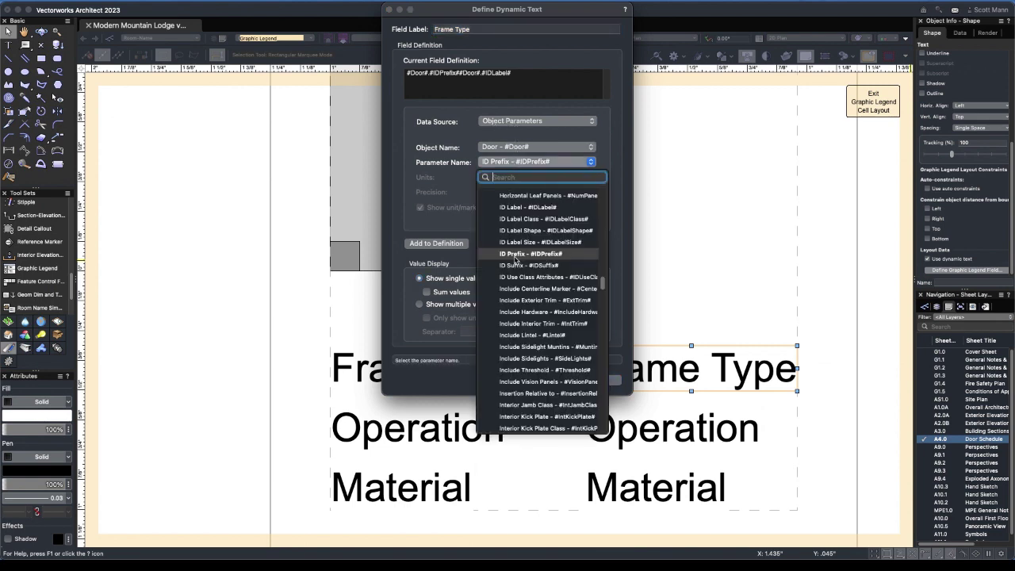
scroll(516, 260, up, 1)
scroll(515, 261, up, 6)
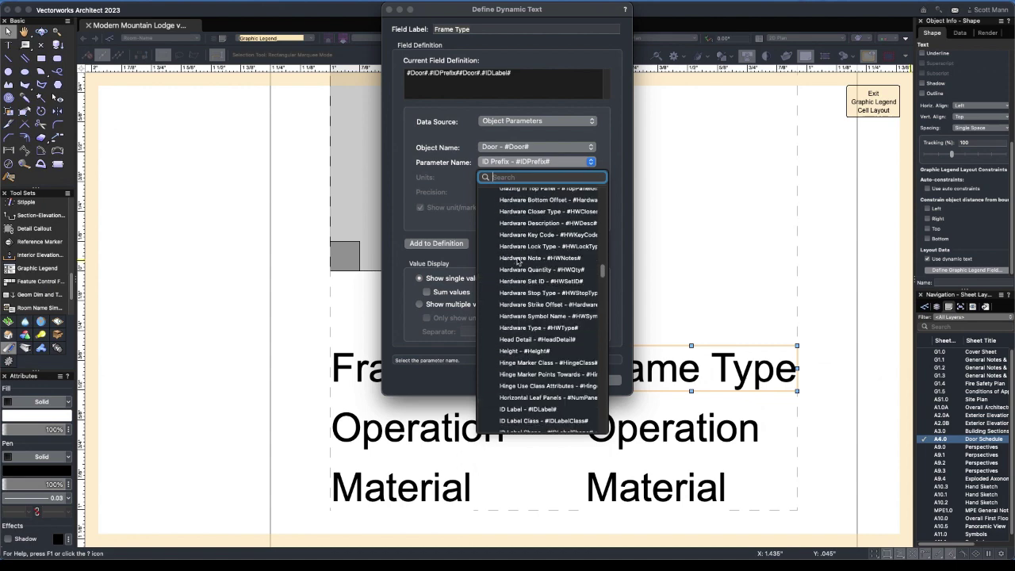
scroll(517, 262, up, 1)
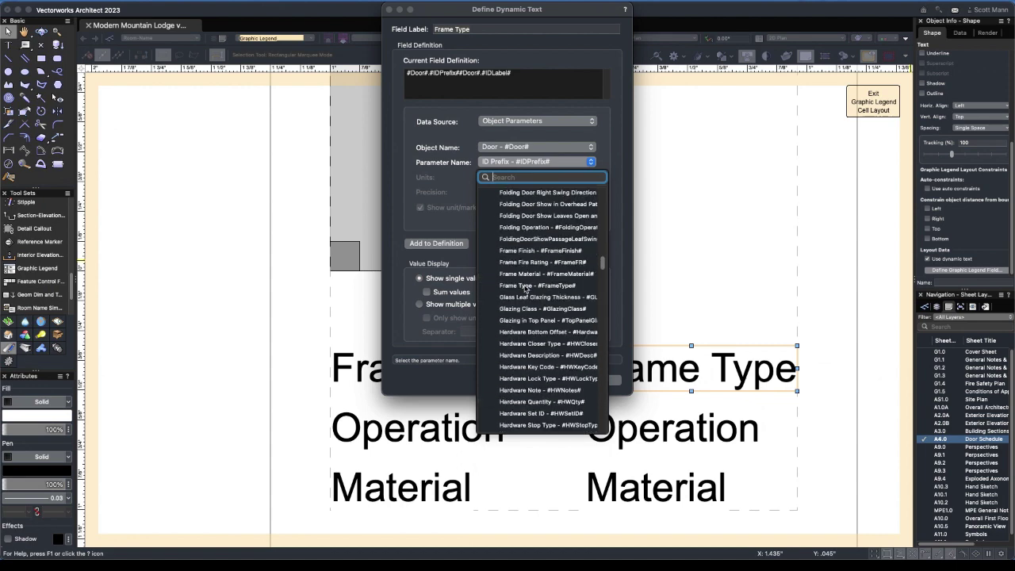
click(524, 287)
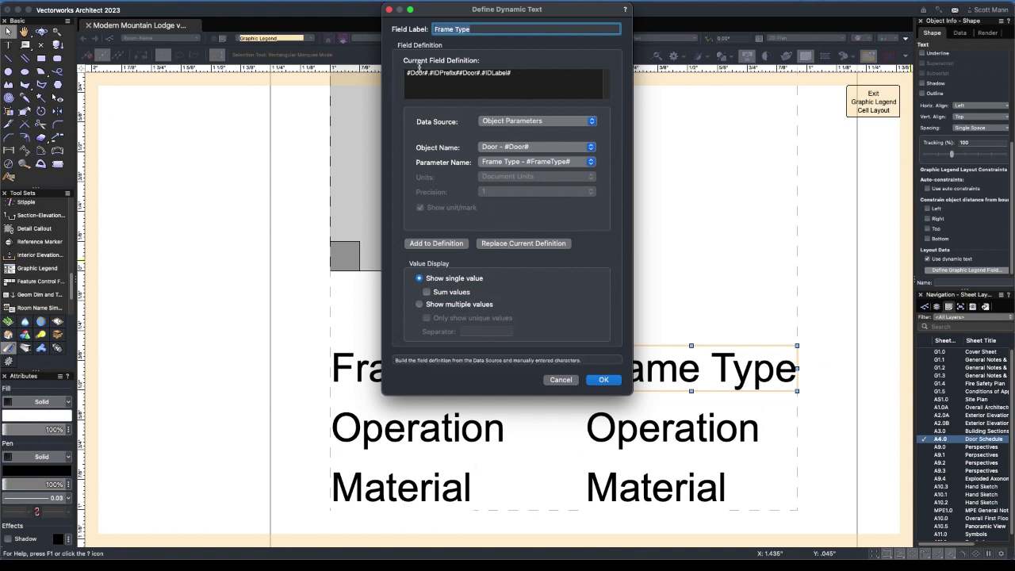
drag(409, 72, 495, 111)
click(524, 244)
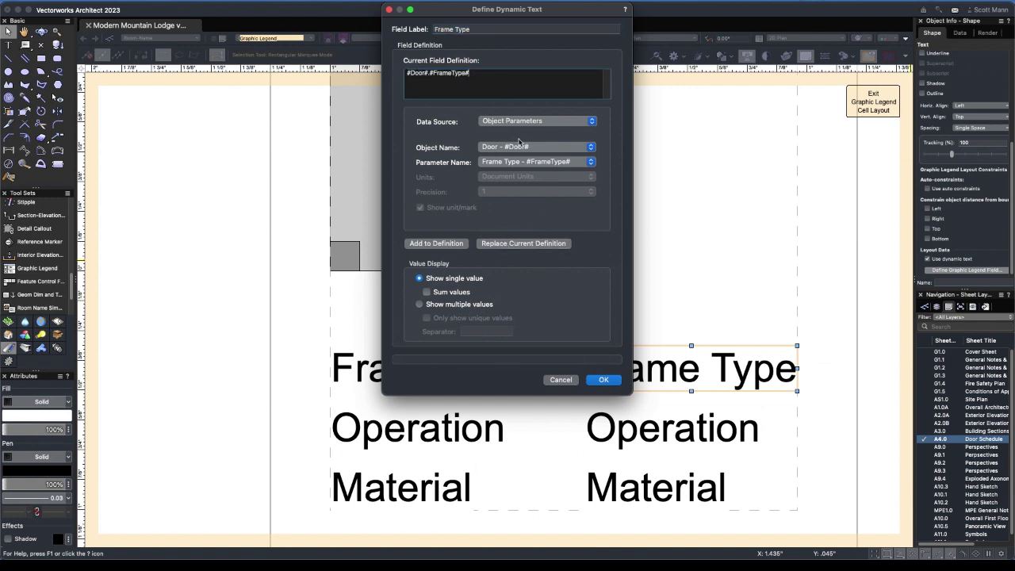
click(603, 380)
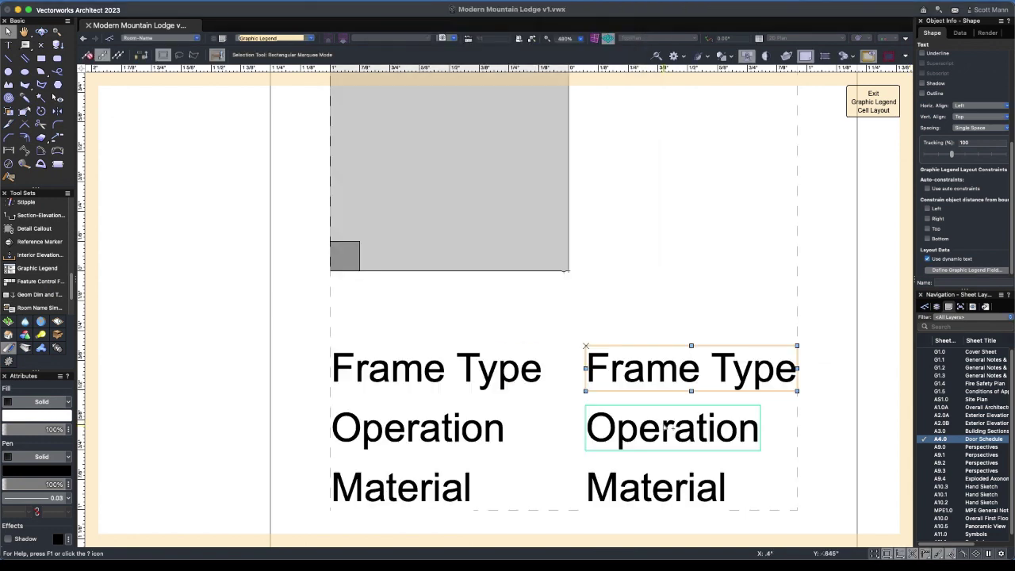
Step: Turn on dynamic text for the right-hand Operation copy
click(666, 428)
click(946, 259)
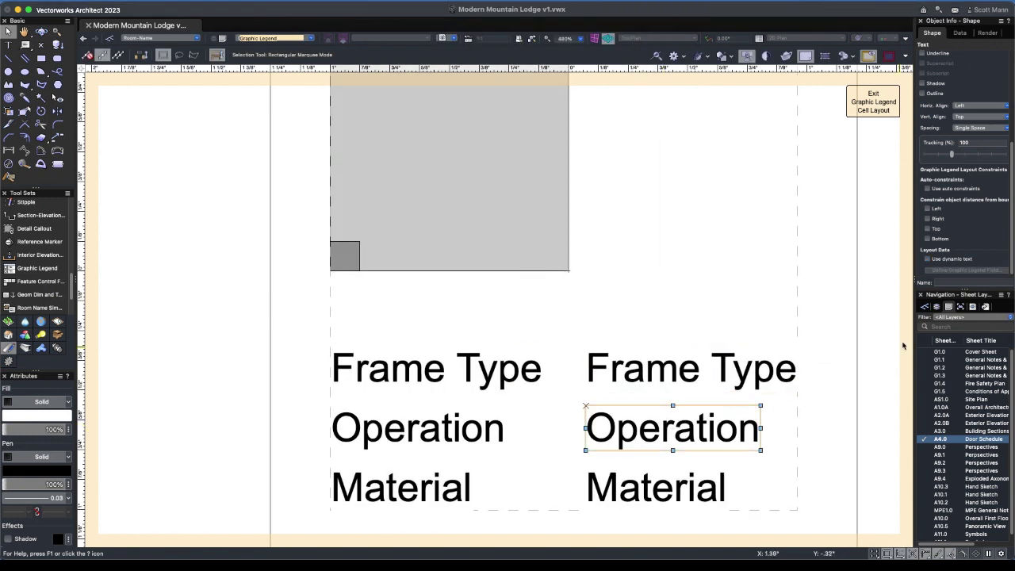
click(946, 260)
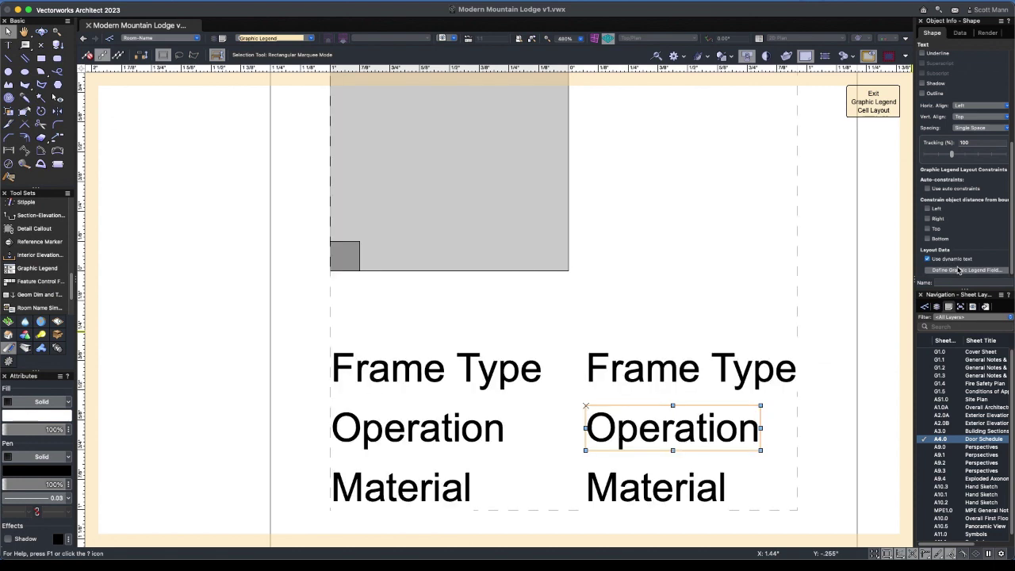
Step: Link the right-hand Operation text to the door's Configuration parameter (#Door#.#Configuration#)
click(959, 271)
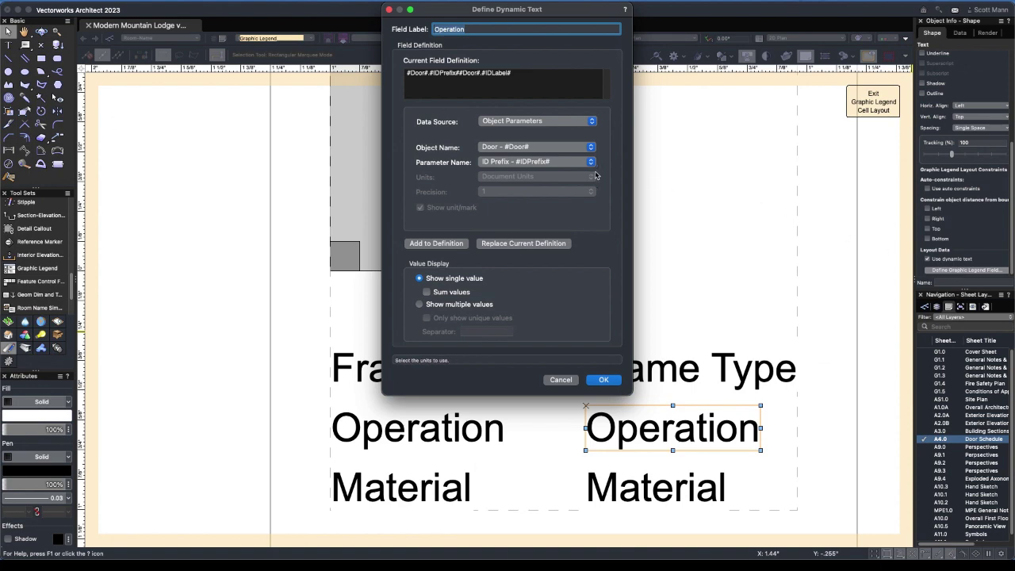
click(585, 163)
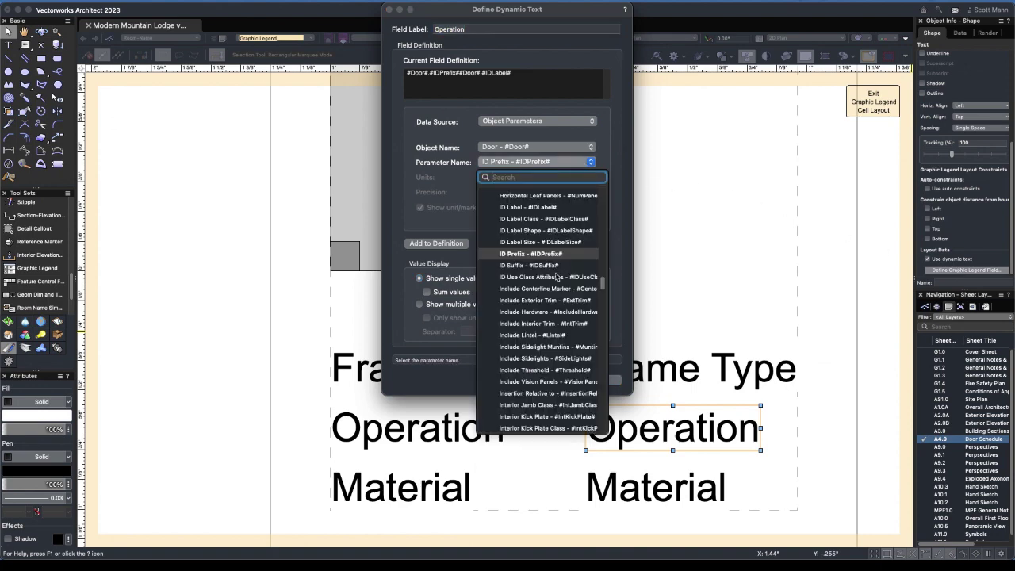
scroll(556, 286, up, 5)
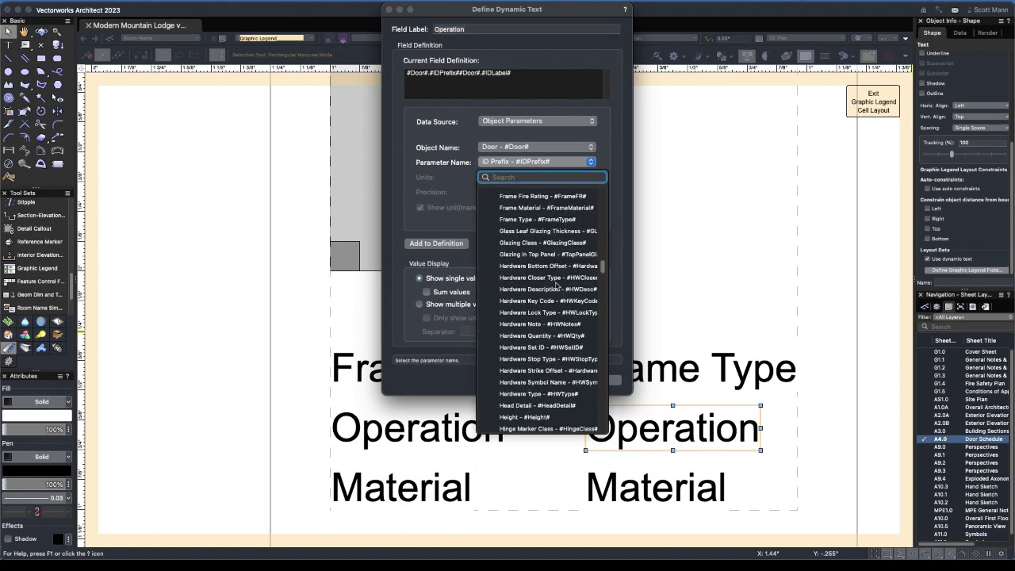
scroll(557, 286, up, 10)
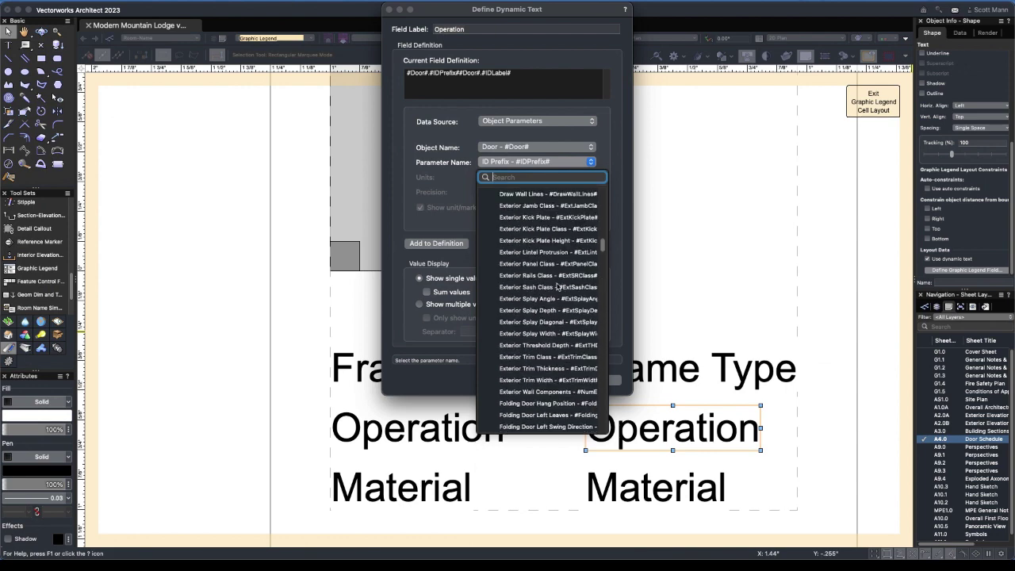
scroll(558, 287, up, 2)
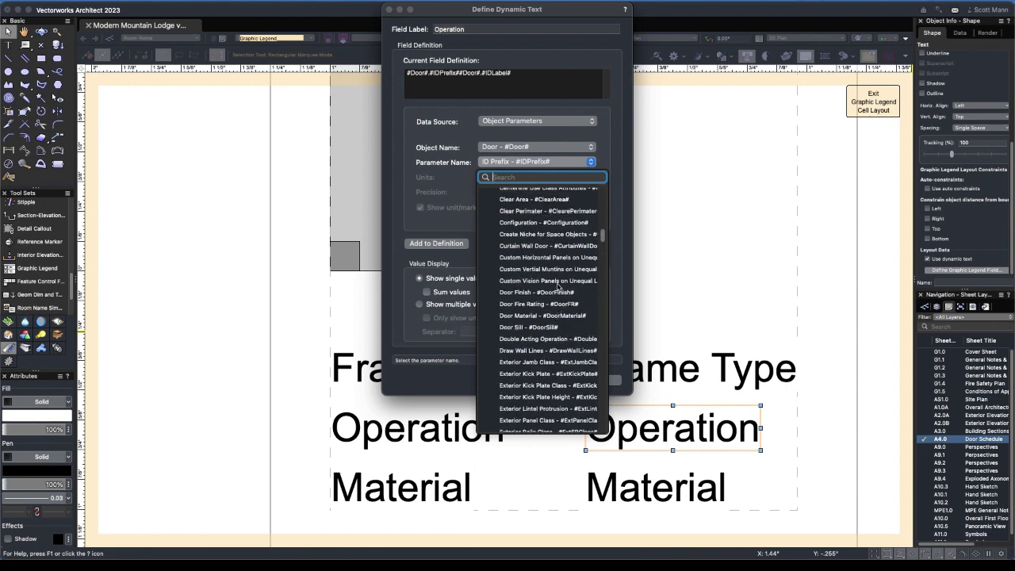
click(545, 223)
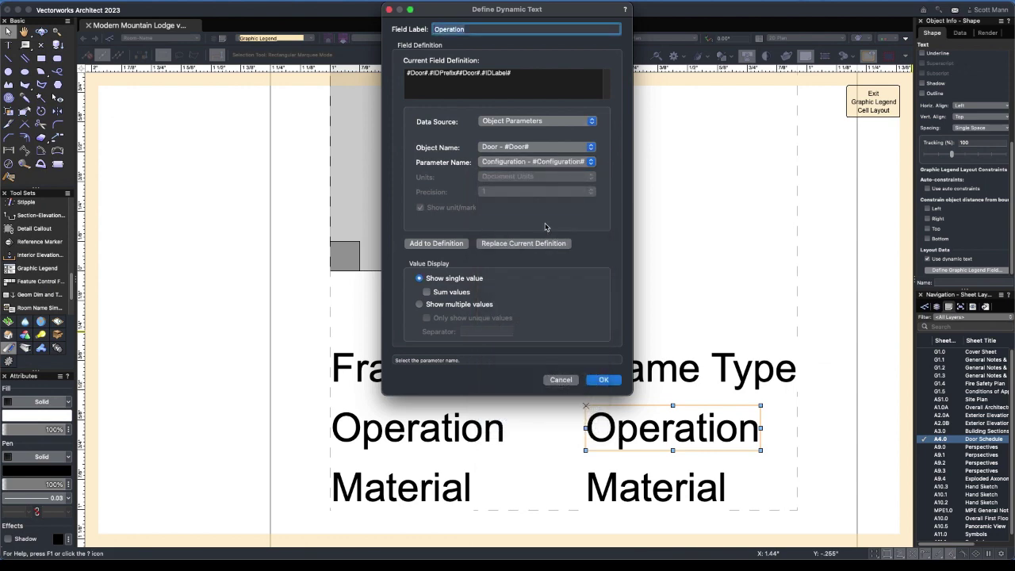
click(524, 244)
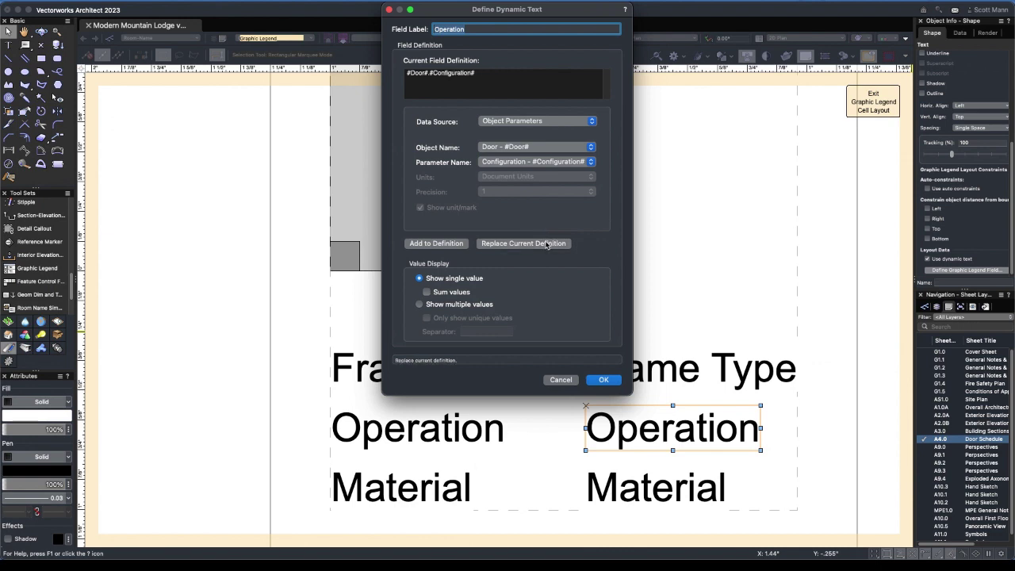
click(493, 74)
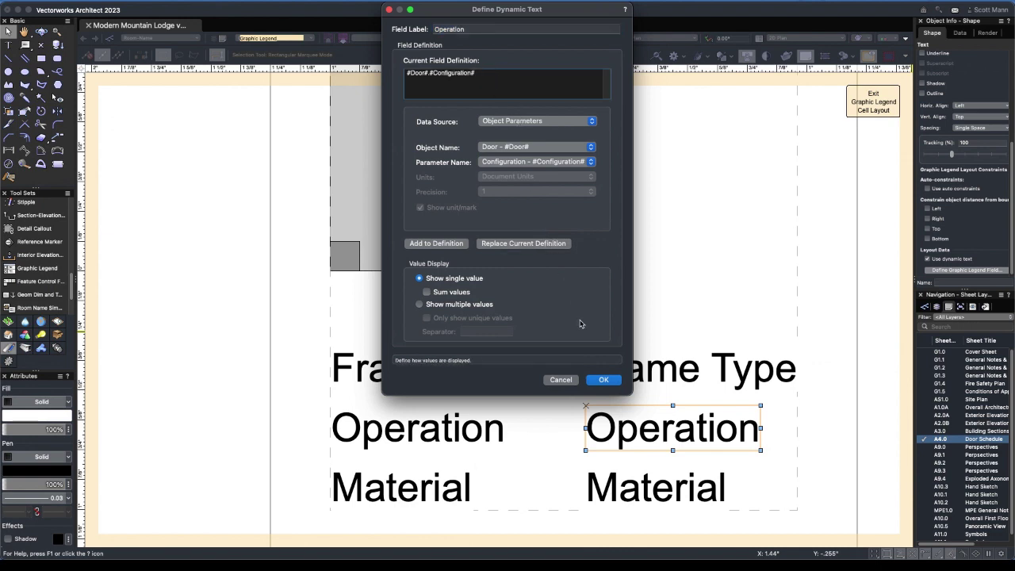
click(602, 381)
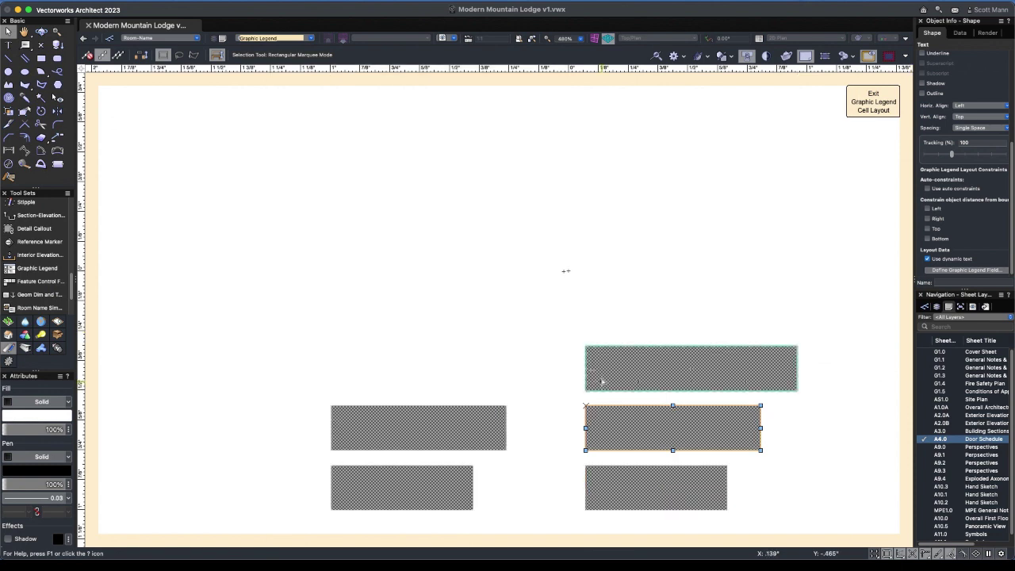
Step: Decline the backup reminder and turn on dynamic text for the right-hand Material copy
click(556, 205)
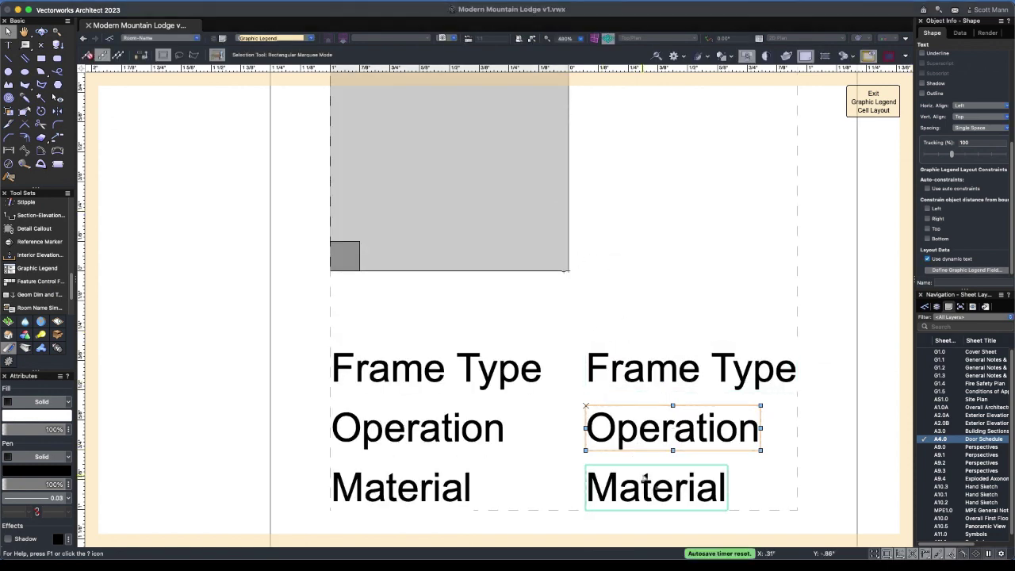
click(646, 479)
click(929, 260)
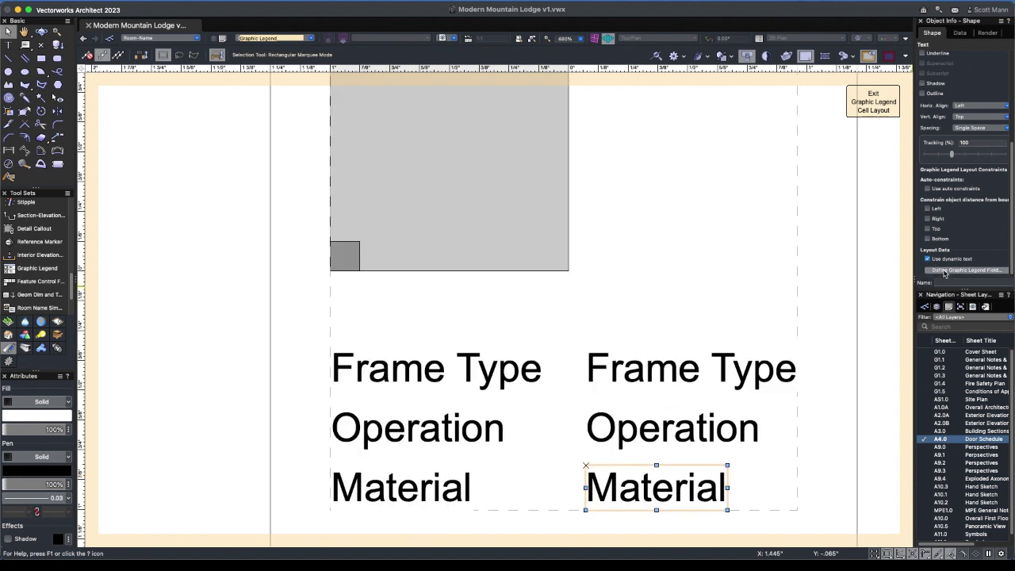
Step: Replace the Material field definition with the door's User Field 1 parameter (#Door#.#UserFld1#)
click(944, 270)
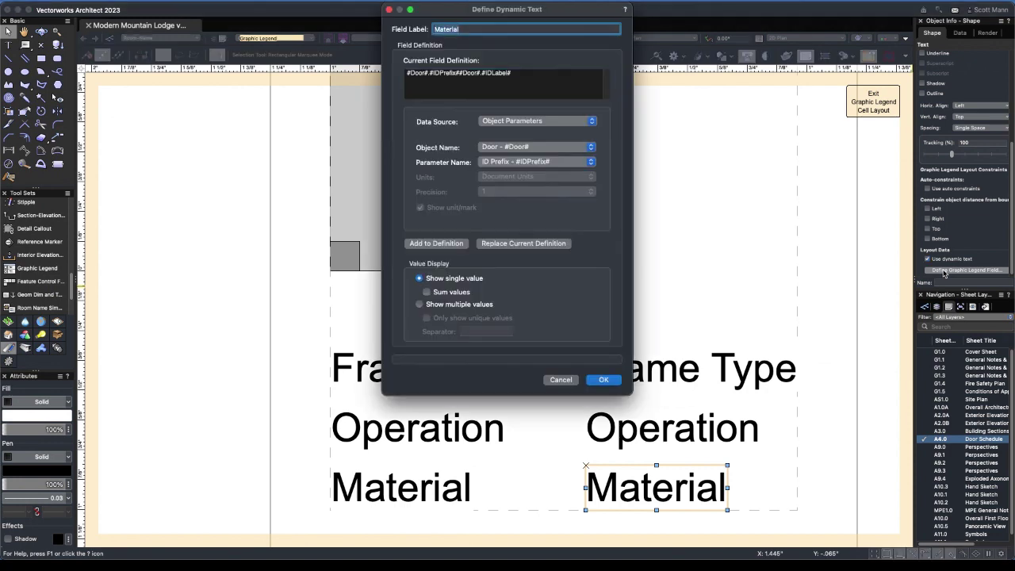
click(546, 163)
text(u)
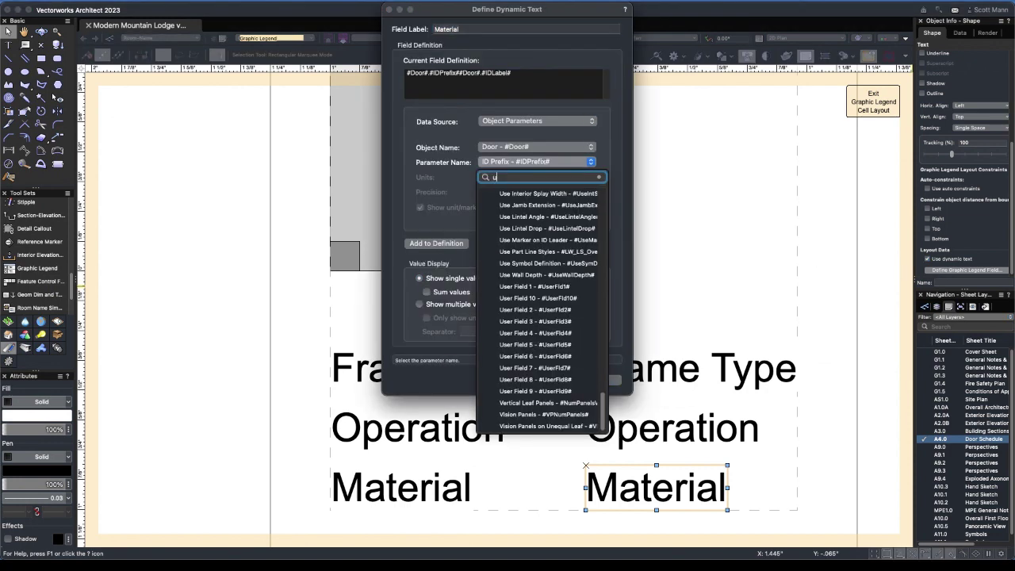
click(536, 287)
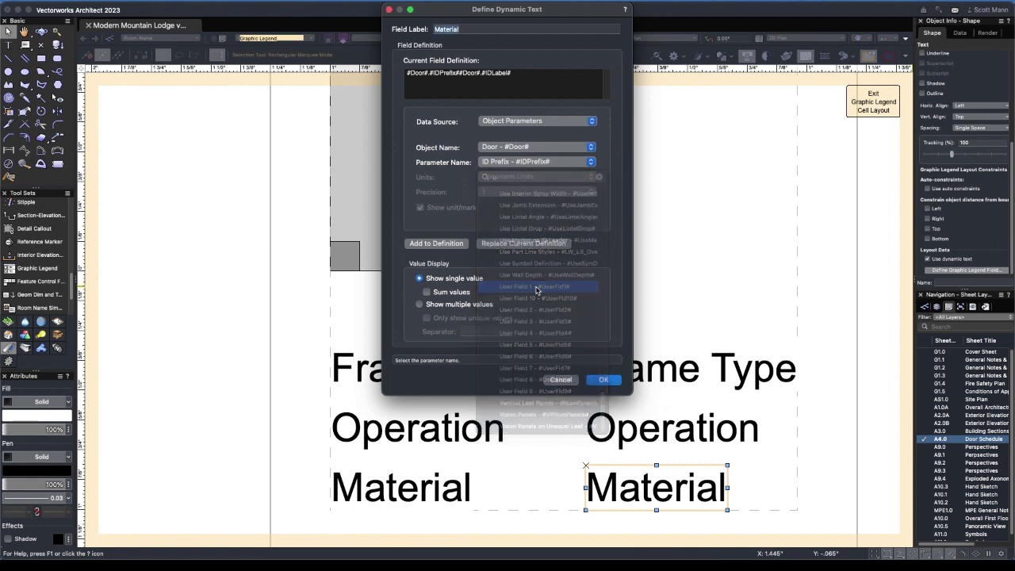
click(530, 244)
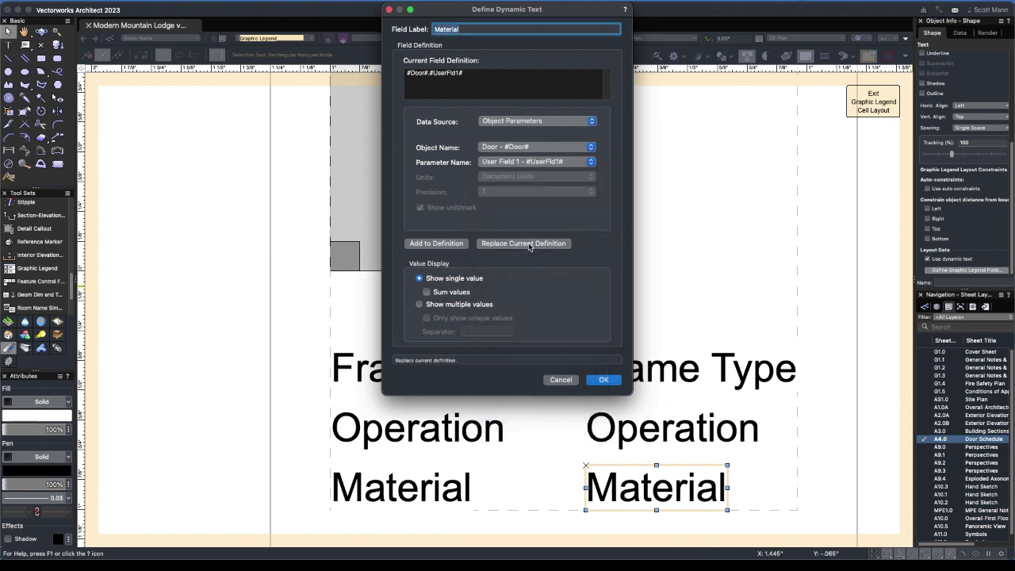
click(605, 380)
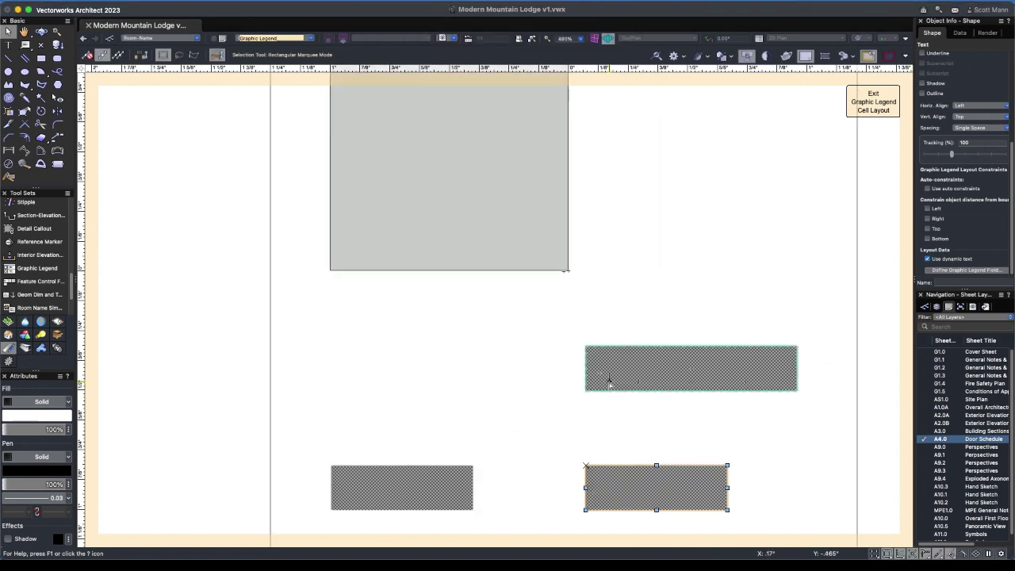
Step: Draw a vertical divider line between the two label columns and give it a 0.18 pen thickness
key(2)
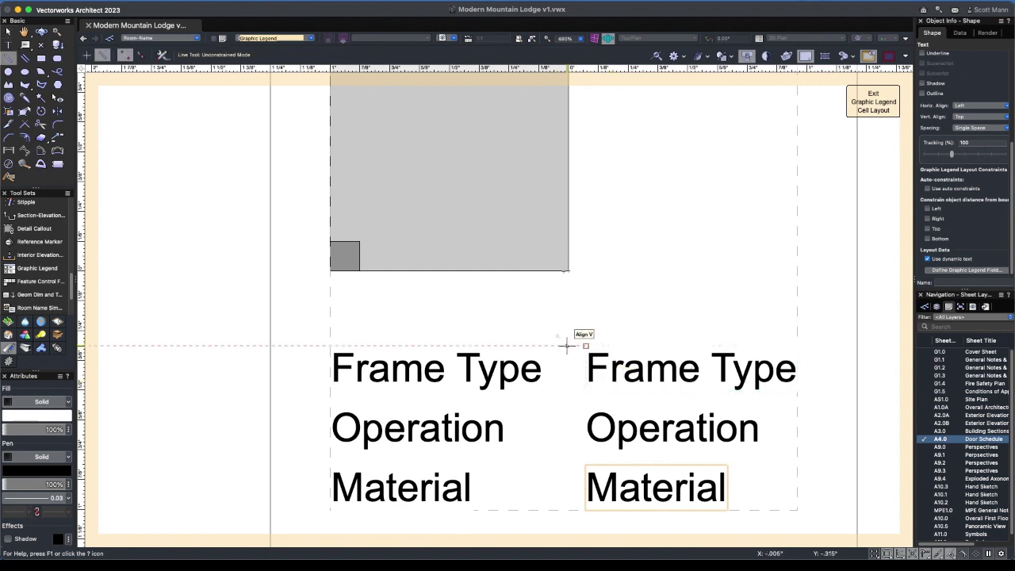
click(562, 346)
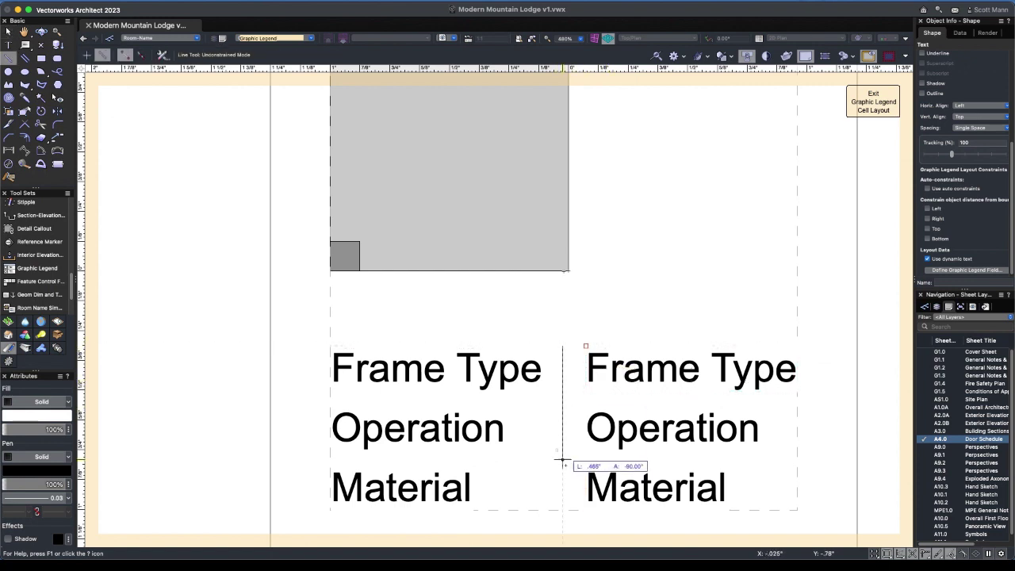
click(564, 510)
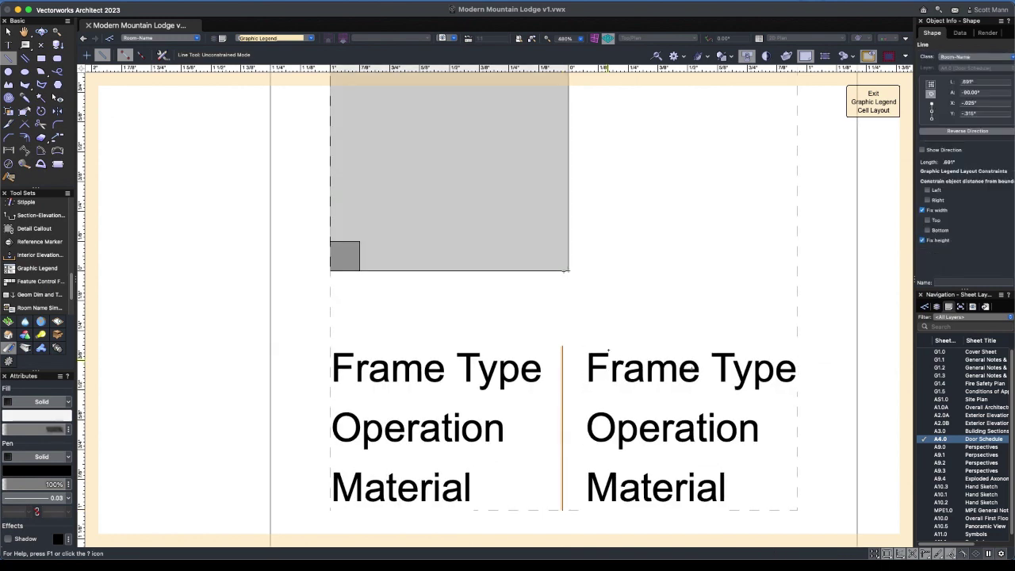
key(x)
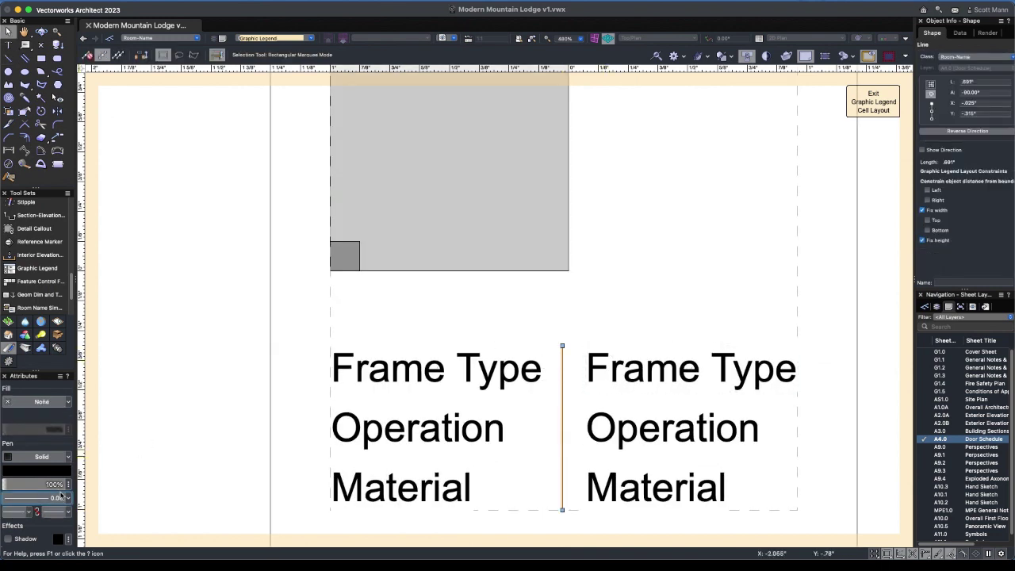
click(61, 499)
scroll(62, 504, down, 3)
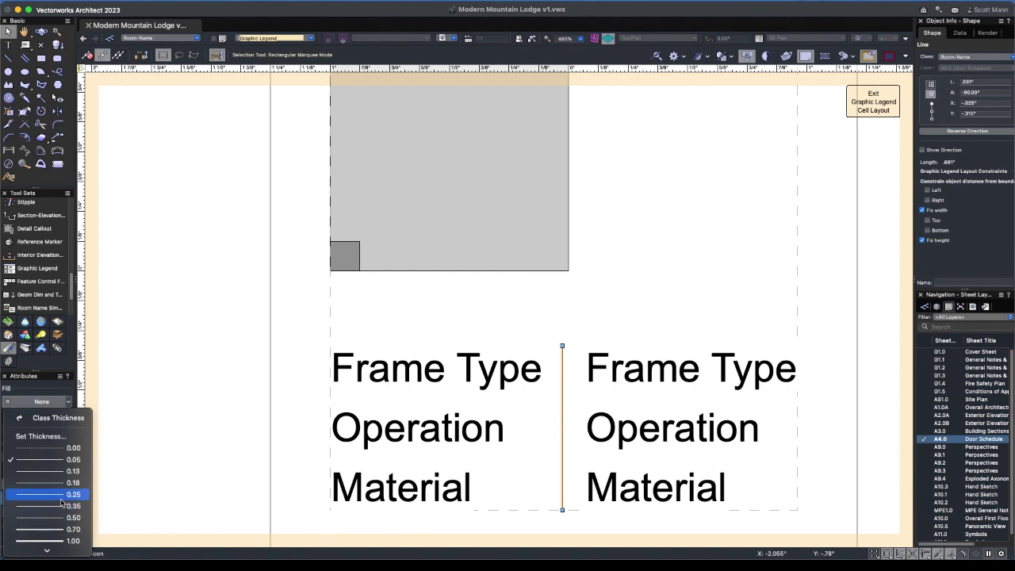
click(61, 483)
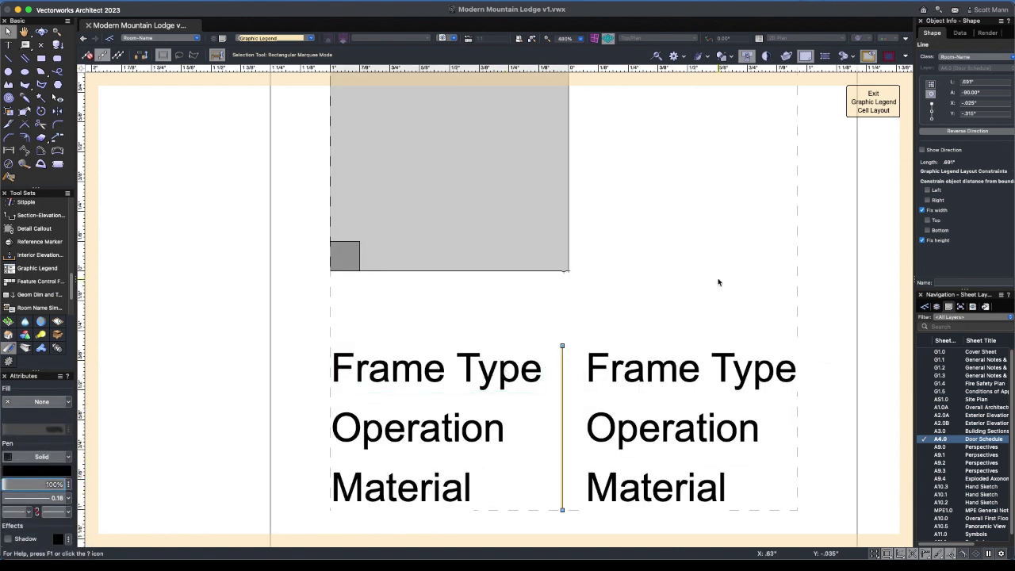
click(875, 110)
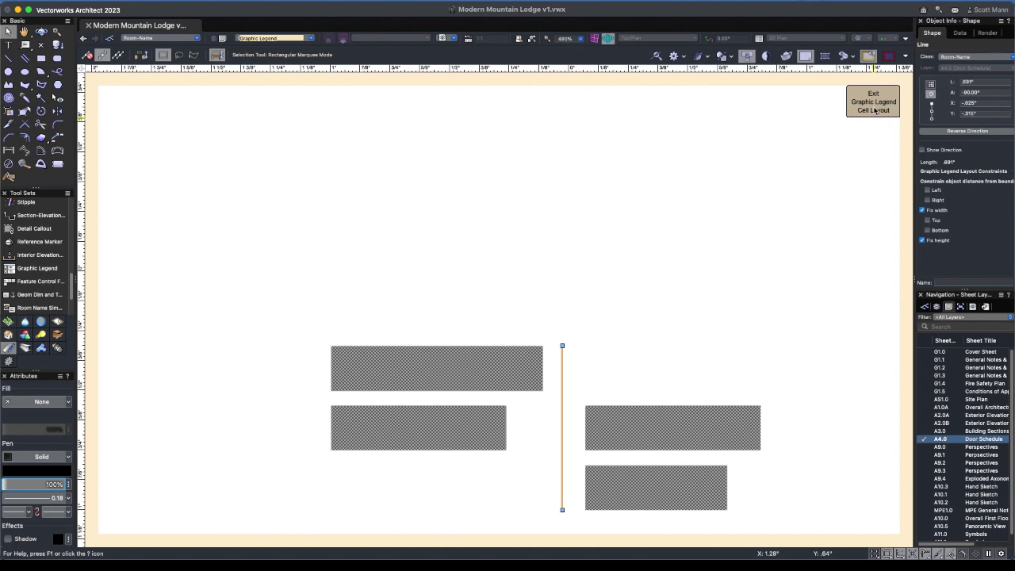
Step: Exit the cell layout and save the unstyled legend as a new plug-in style in Graphic Legends
click(873, 101)
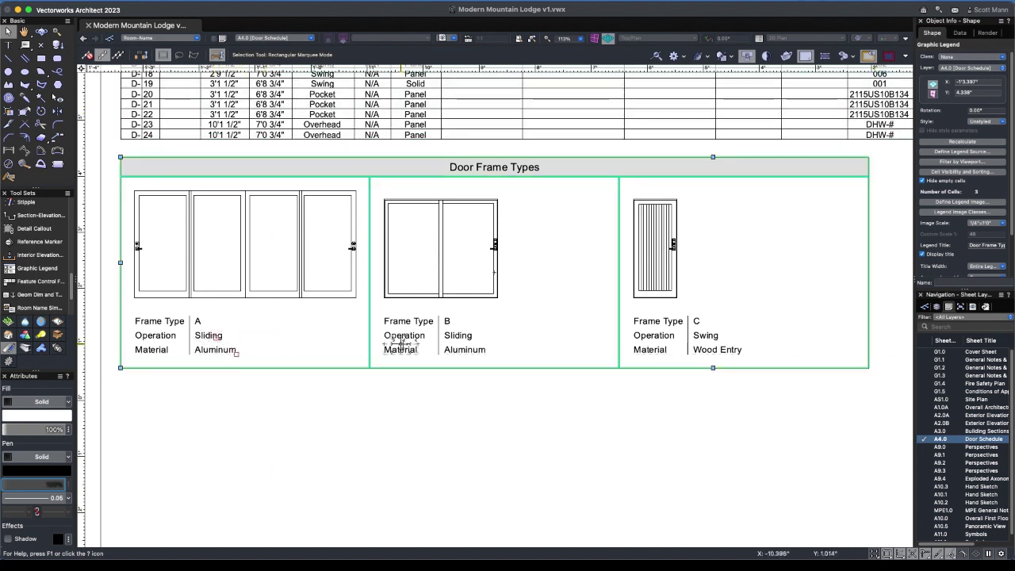
scroll(333, 346, down, 4)
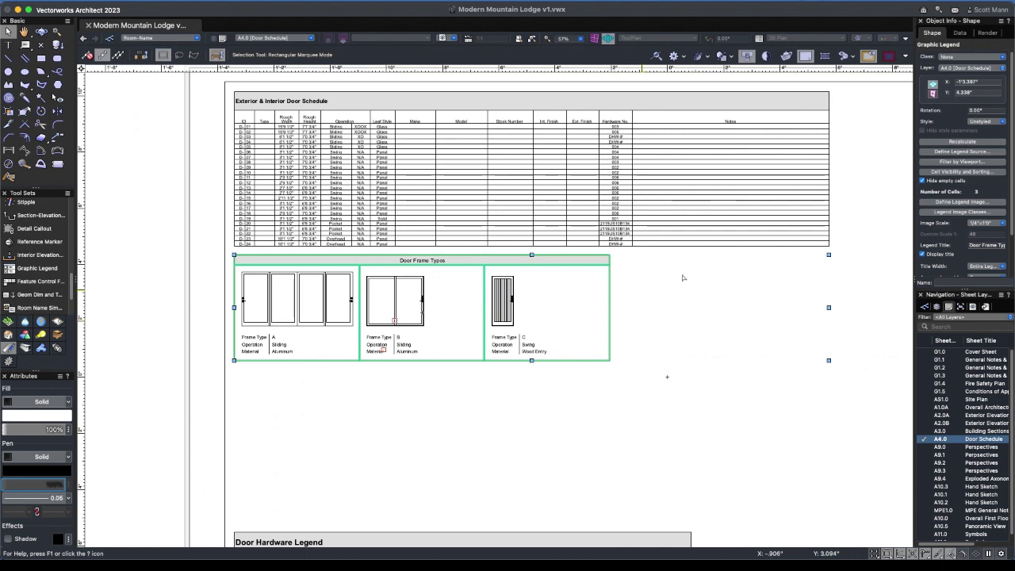
click(983, 121)
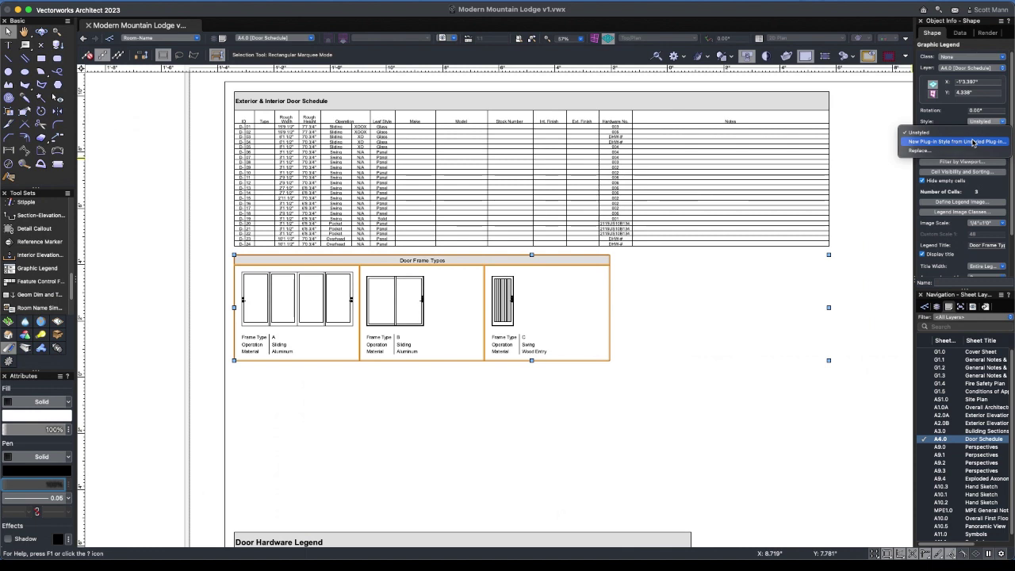
click(730, 159)
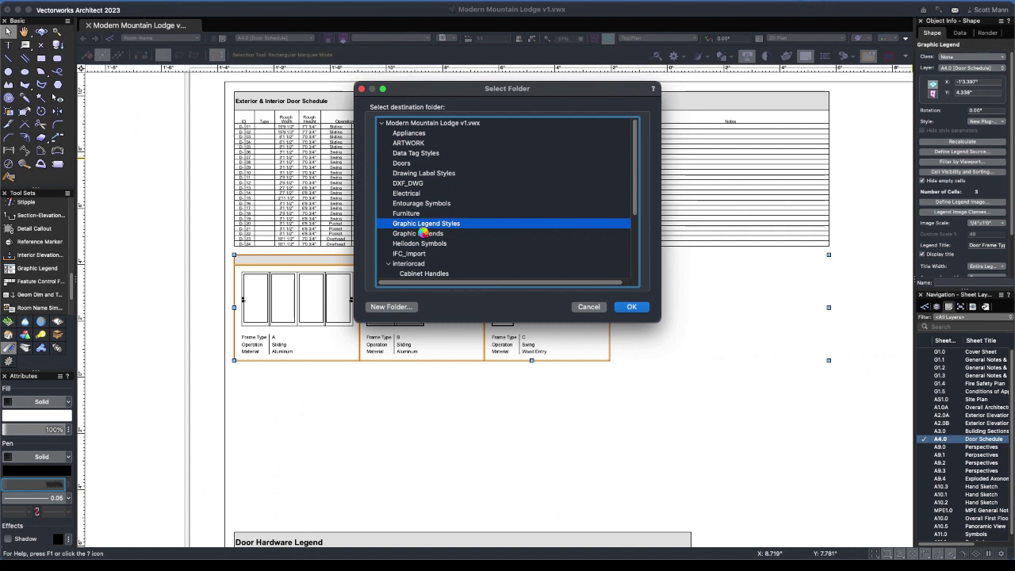
click(418, 233)
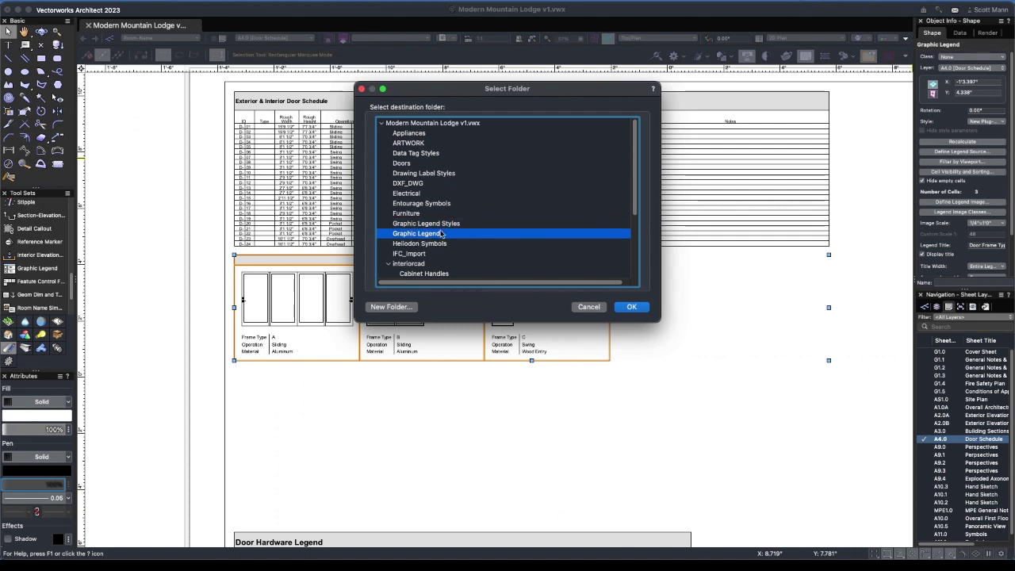
click(633, 307)
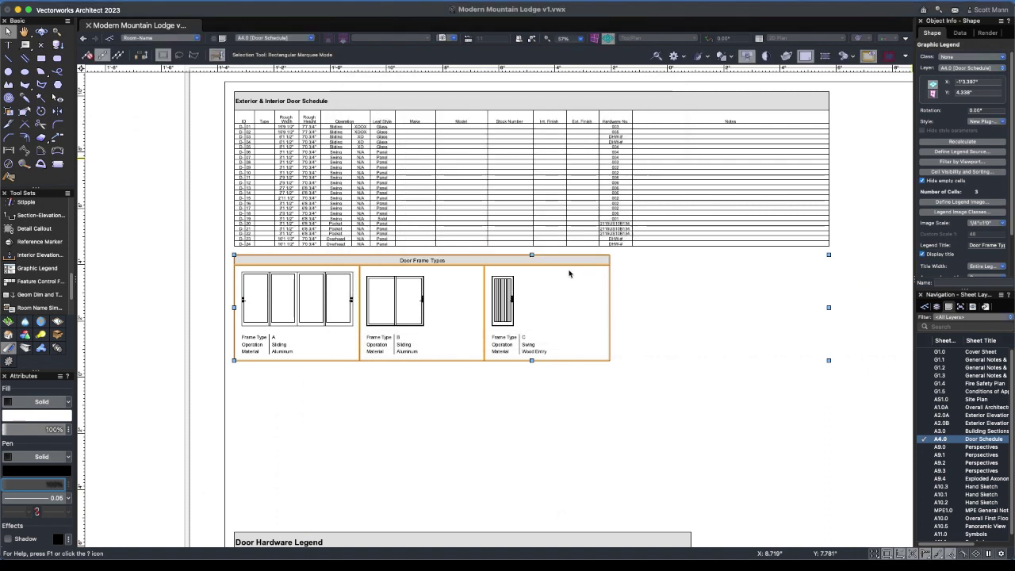
Step: Name the new legend style 'Door Frame Type' and confirm its settings
double_click(569, 273)
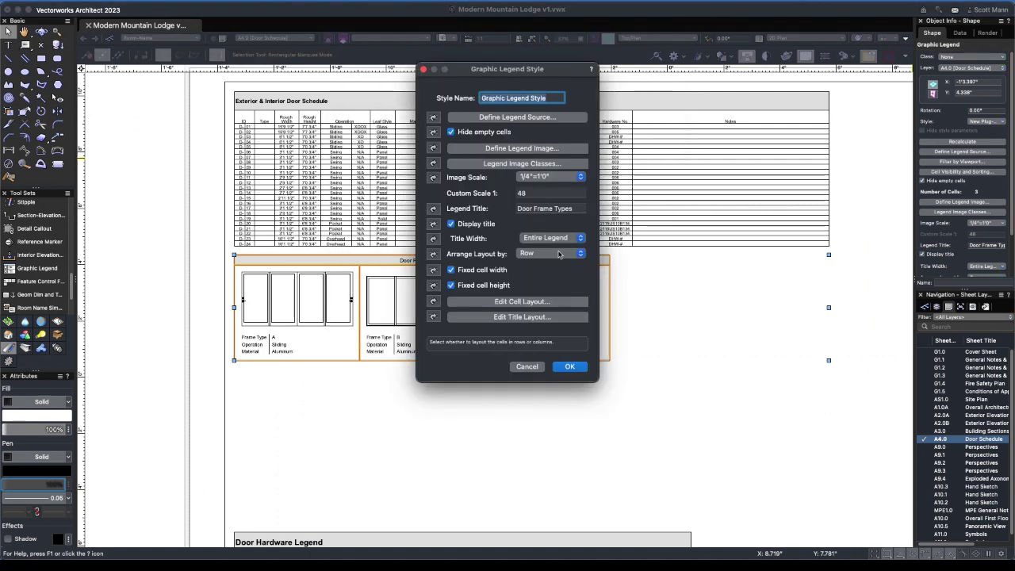
key(BackSpace)
text(Door)
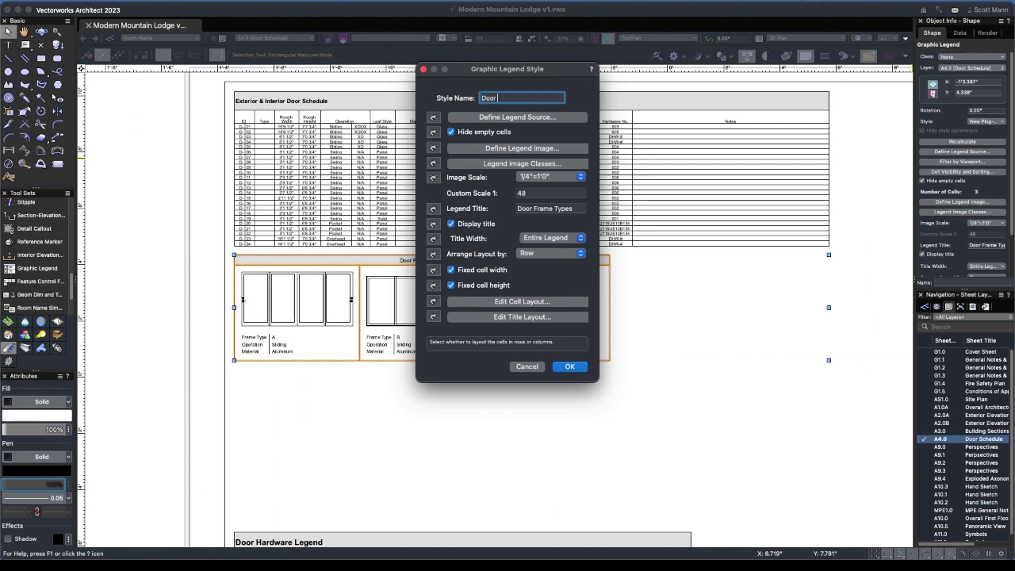
text( Frame)
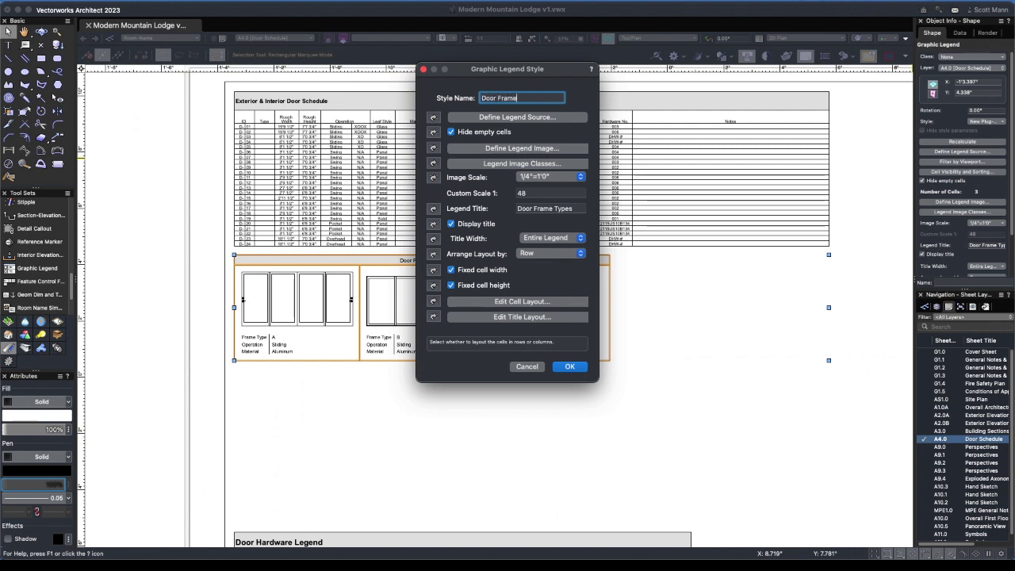
text( Type)
click(570, 366)
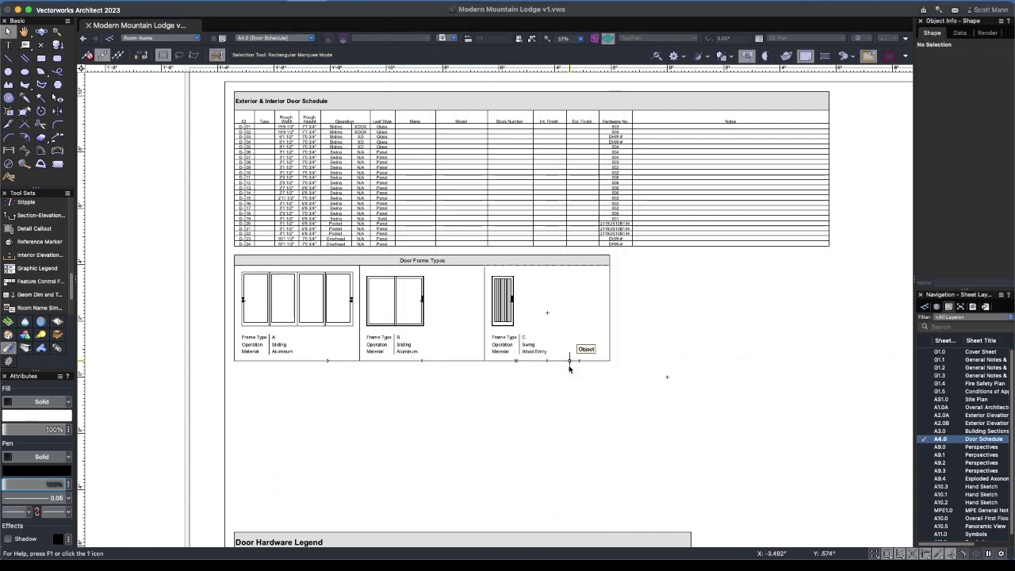
Step: Open the Graphic Legends folder in the Resource Manager and select the Door Frame Types style
key(super+r)
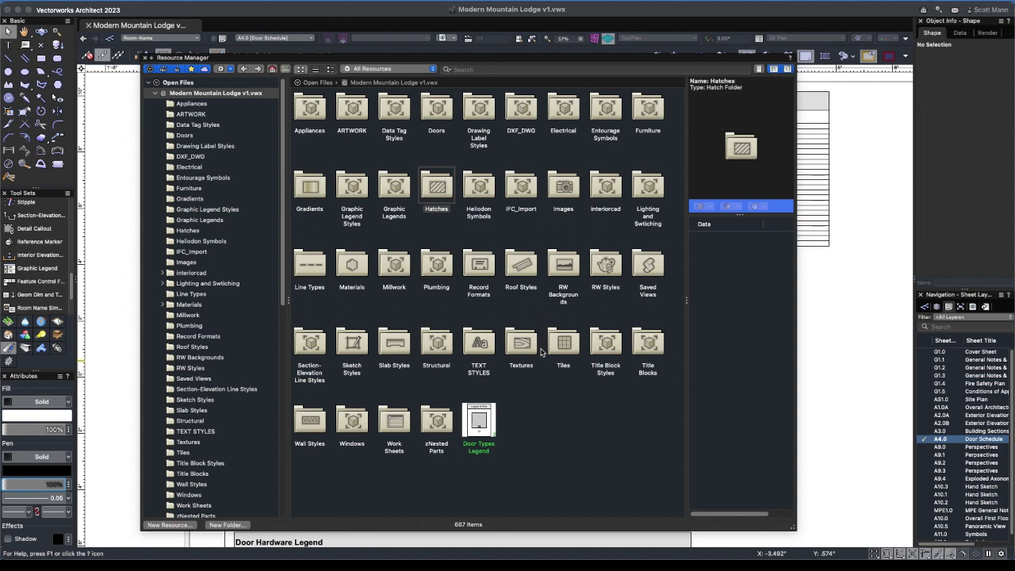
double_click(391, 194)
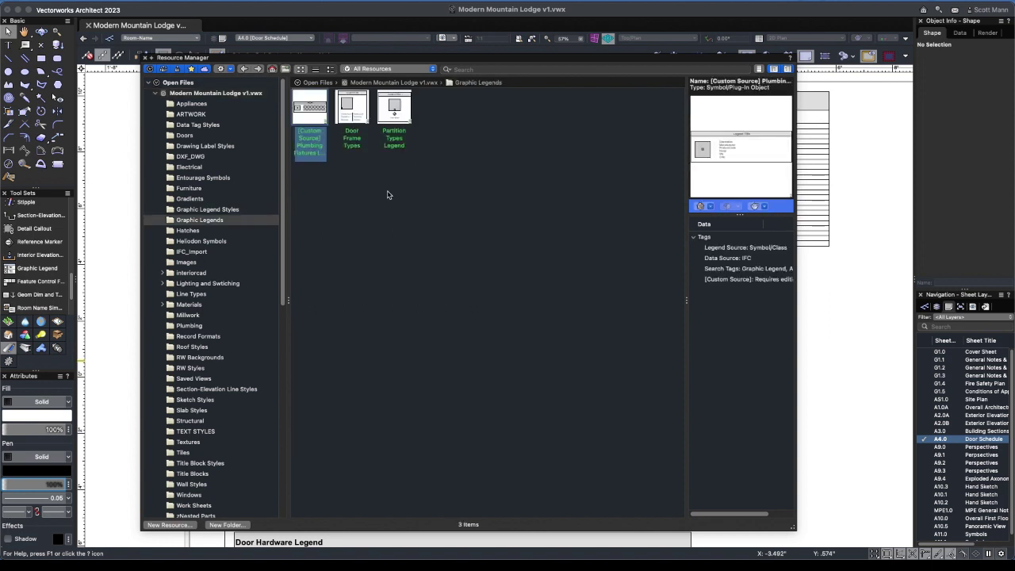
click(365, 123)
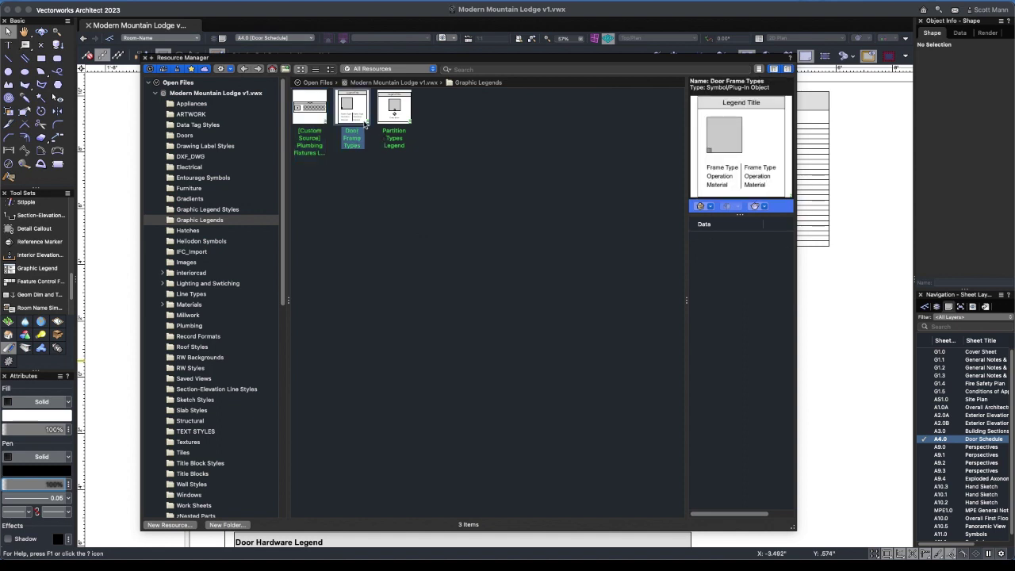